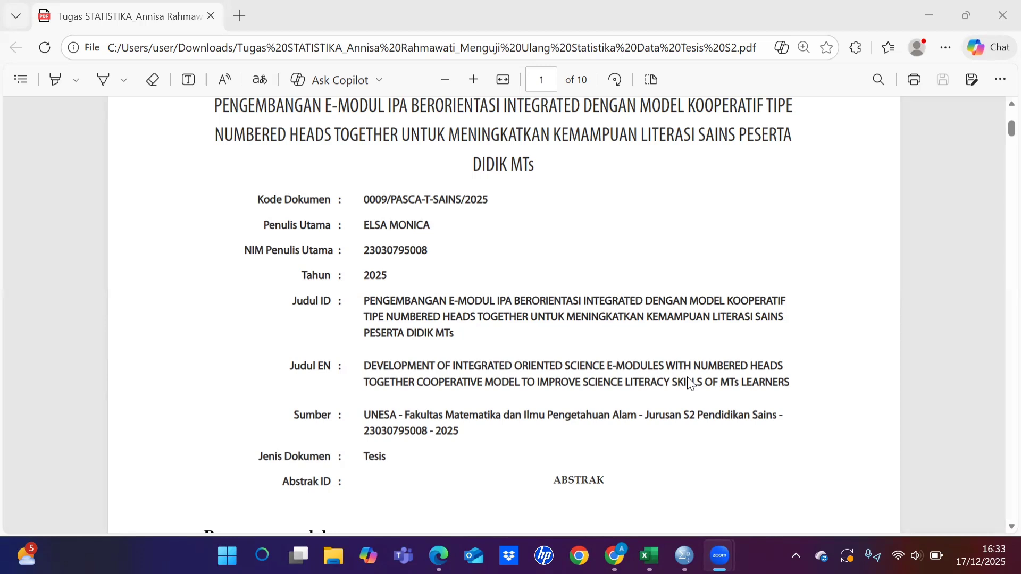
Step: Read the thesis details, research questions and list of data analysis techniques in the PDF
{"action": "scroll", "coordinate": [689, 382], "scroll_direction": "down", "scroll_amount": 5}
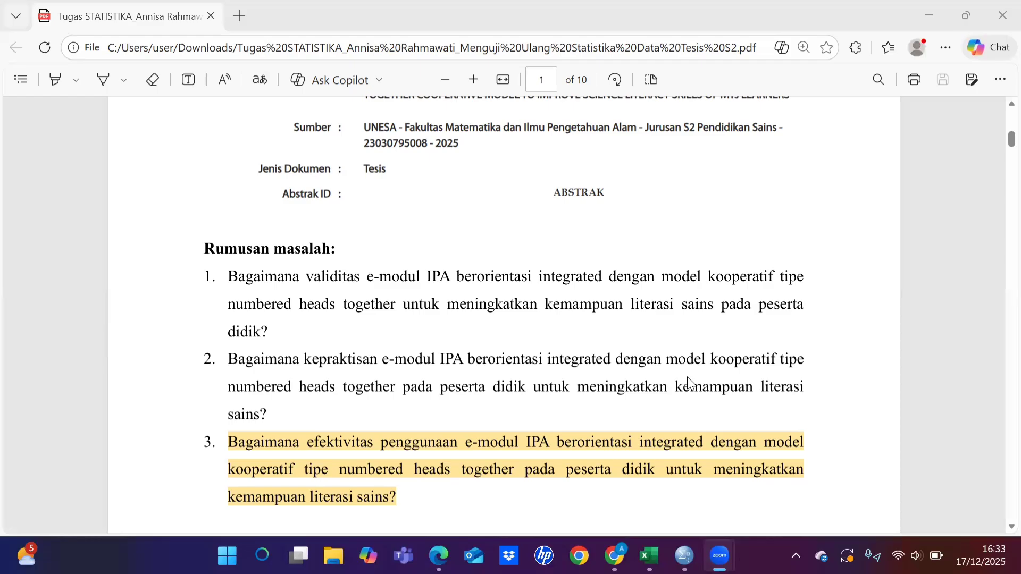
{"action": "scroll", "coordinate": [687, 377], "scroll_direction": "down", "scroll_amount": 1}
{"action": "scroll", "coordinate": [576, 363], "scroll_direction": "down", "scroll_amount": 2}
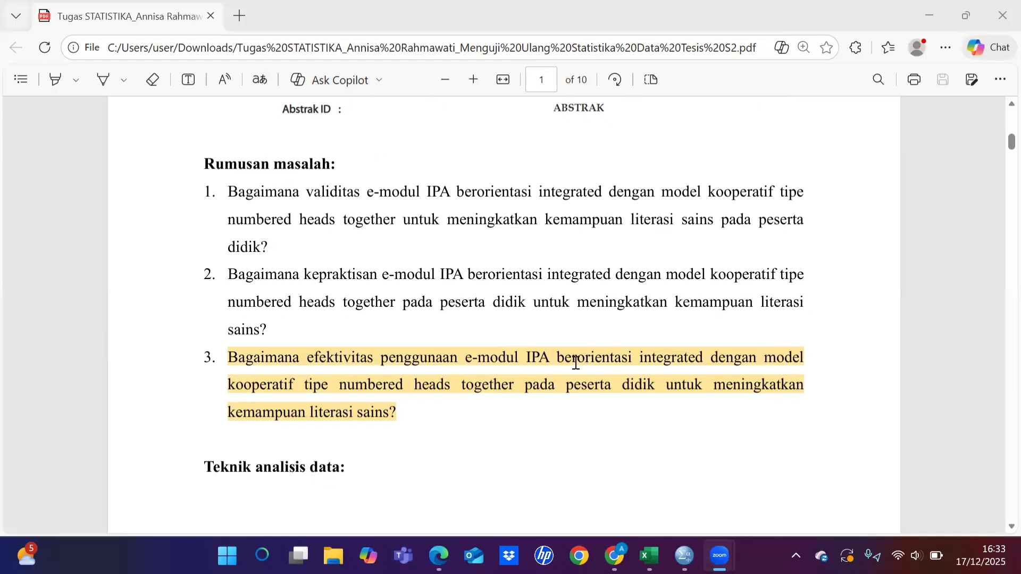
{"action": "scroll", "coordinate": [575, 363], "scroll_direction": "down", "scroll_amount": 2}
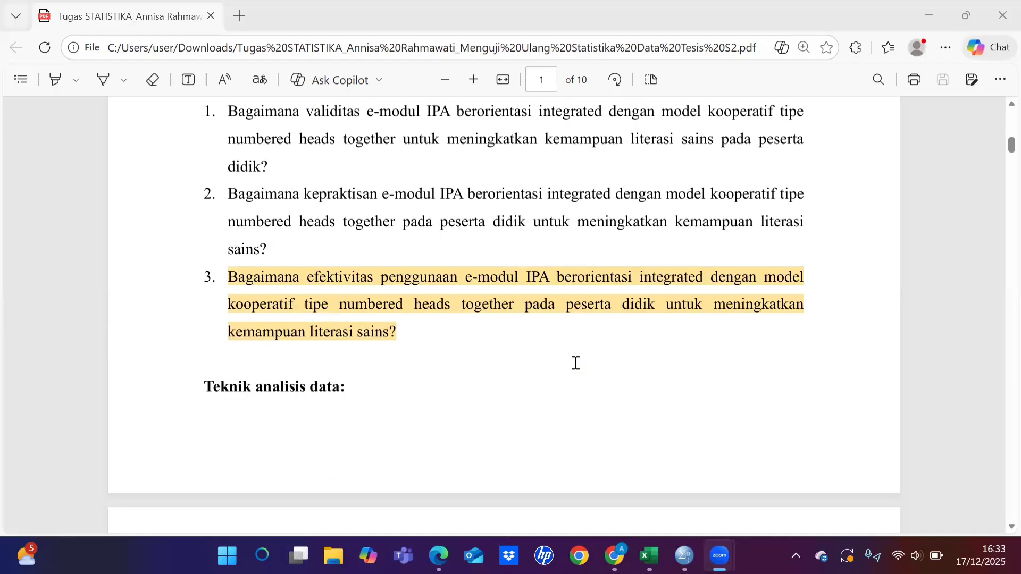
{"action": "scroll", "coordinate": [576, 363], "scroll_direction": "down", "scroll_amount": 3}
{"action": "scroll", "coordinate": [575, 363], "scroll_direction": "down", "scroll_amount": 1}
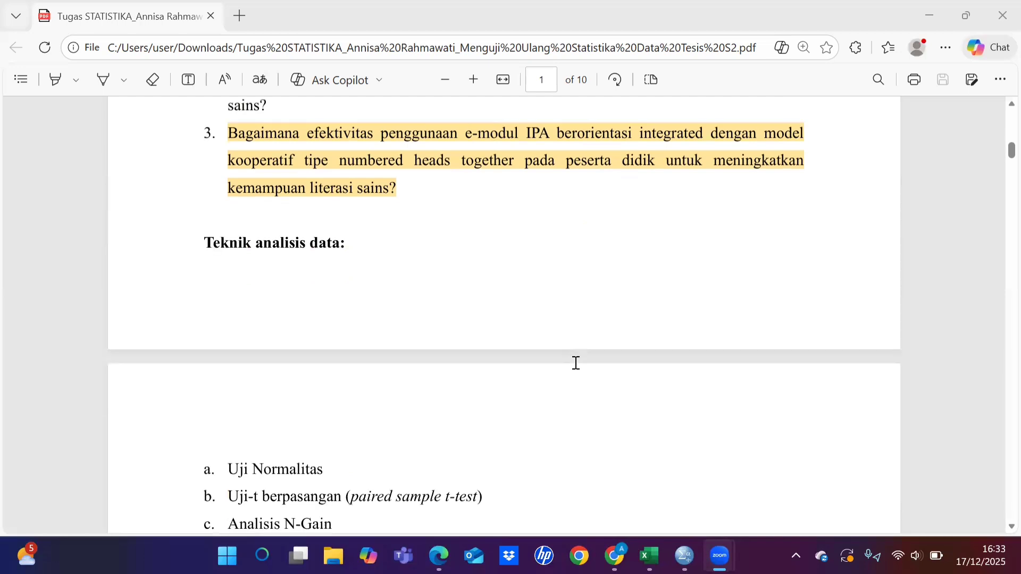
{"action": "scroll", "coordinate": [576, 363], "scroll_direction": "down", "scroll_amount": 1}
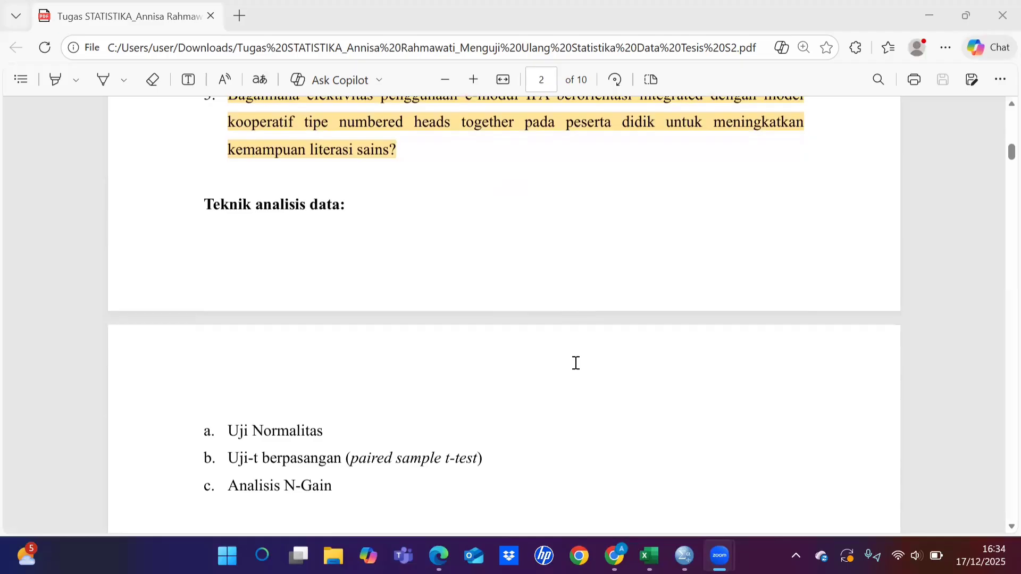
Step: Review the class VII K limited-trial section, covering its pretest and posttest scores, normality test, Wilcoxon test and N-Gain analysis
{"action": "scroll", "coordinate": [575, 363], "scroll_direction": "down", "scroll_amount": 9}
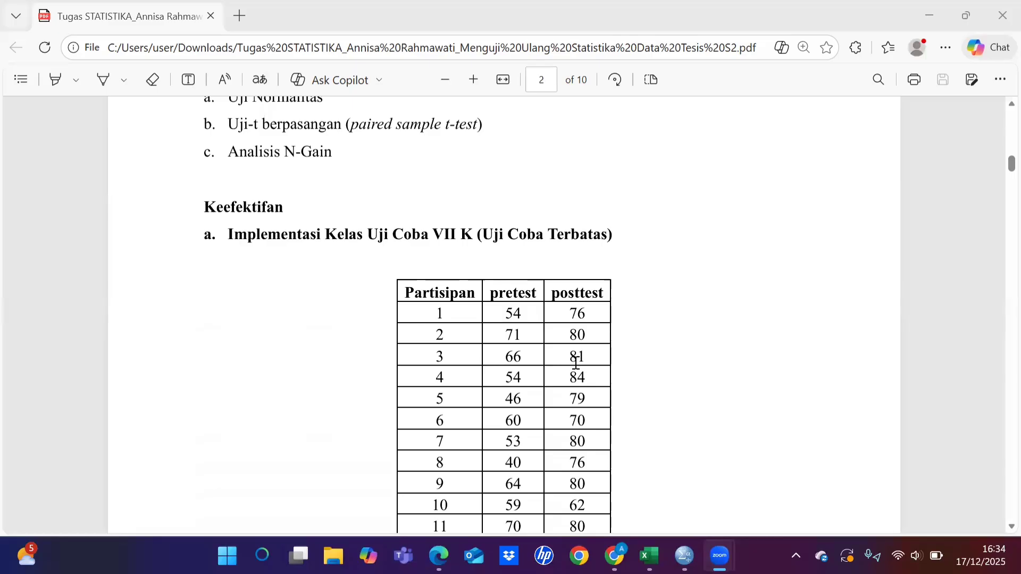
{"action": "scroll", "coordinate": [575, 363], "scroll_direction": "down", "scroll_amount": 8}
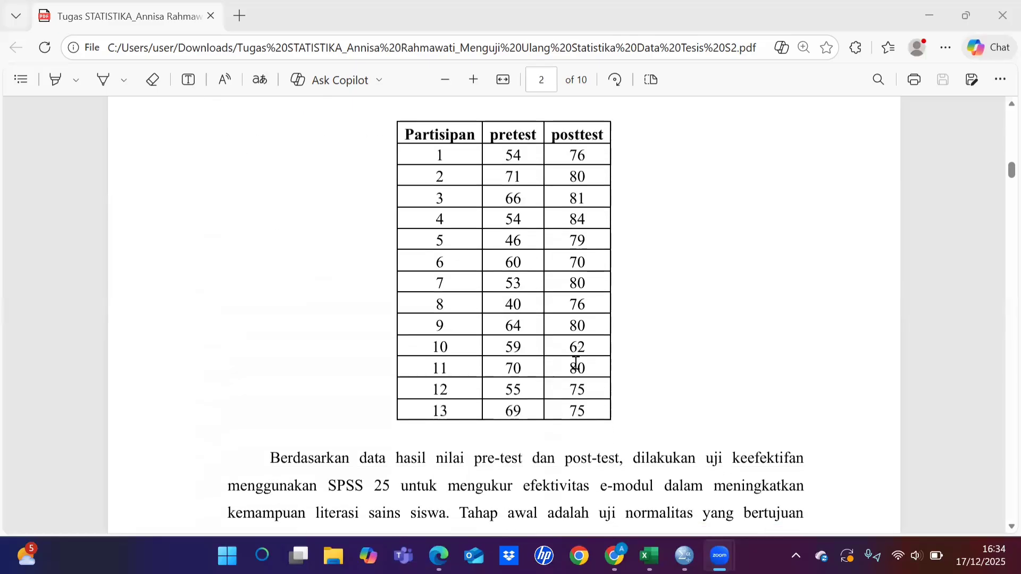
{"action": "scroll", "coordinate": [575, 363], "scroll_direction": "down", "scroll_amount": 8}
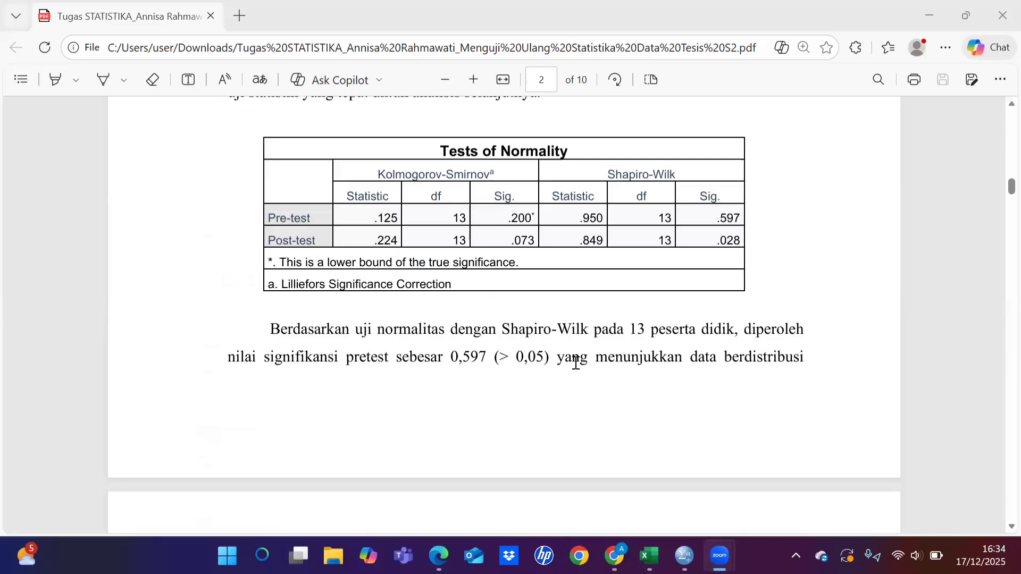
{"action": "scroll", "coordinate": [575, 363], "scroll_direction": "down", "scroll_amount": 1}
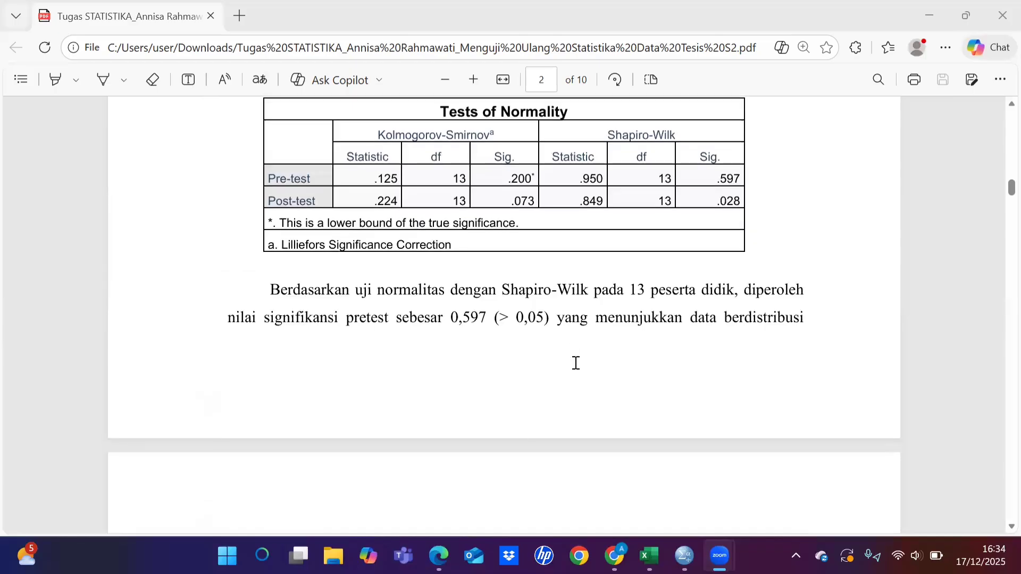
{"action": "scroll", "coordinate": [576, 363], "scroll_direction": "down", "scroll_amount": 10}
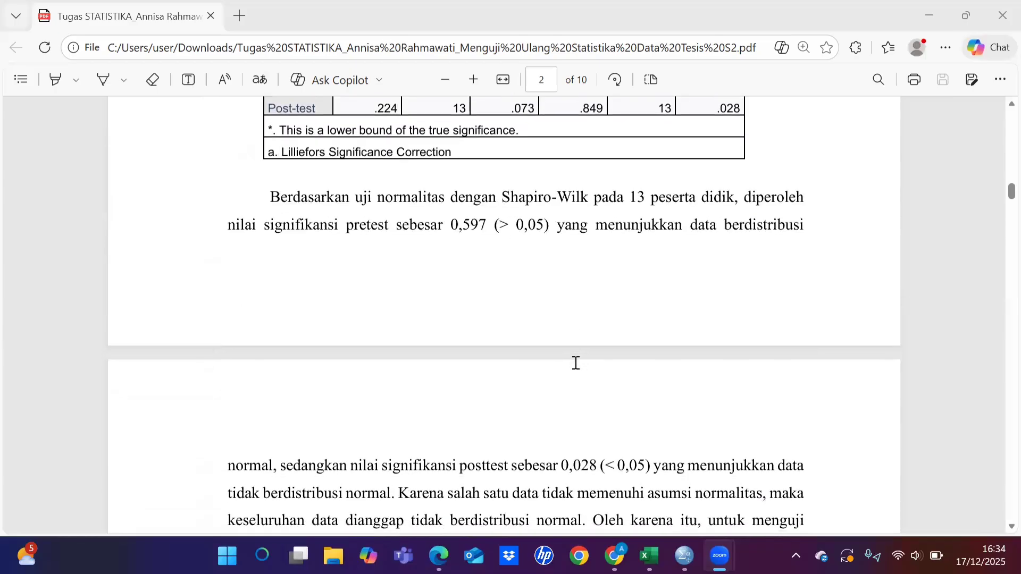
{"action": "scroll", "coordinate": [575, 363], "scroll_direction": "down", "scroll_amount": 10}
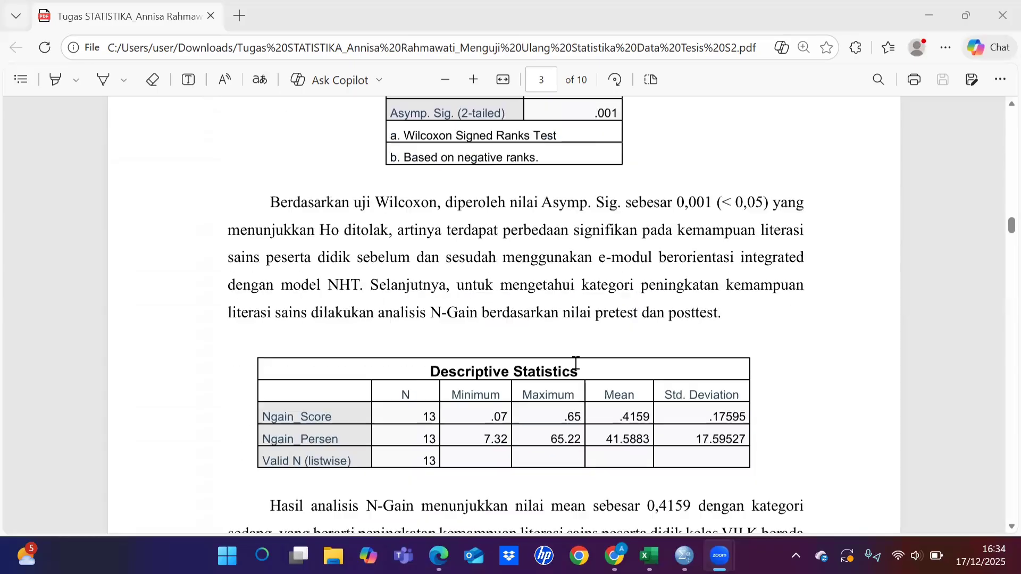
Step: Examine the pretest and posttest score table for the class VII B expanded trial
{"action": "scroll", "coordinate": [575, 363], "scroll_direction": "down", "scroll_amount": 6}
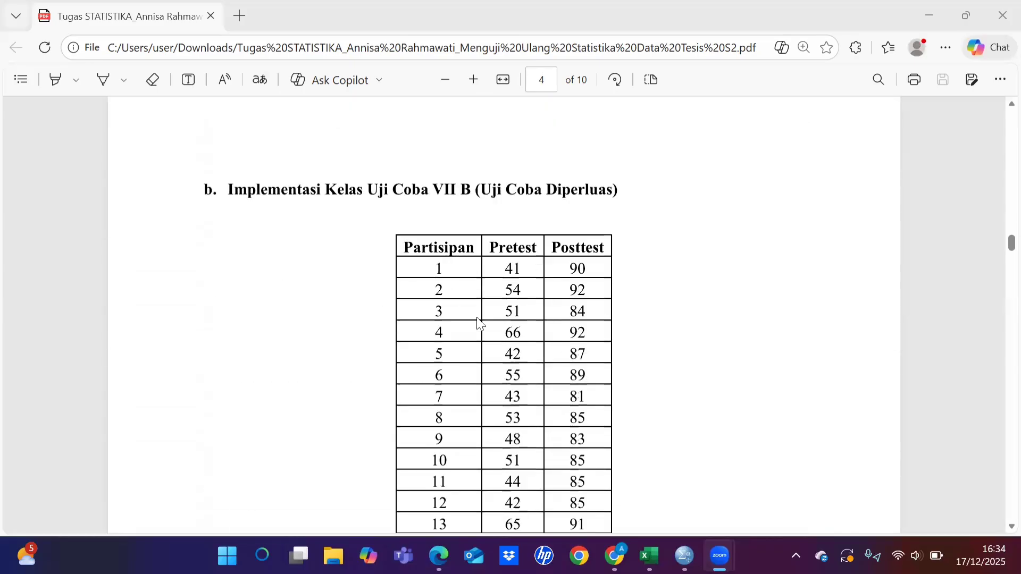
{"action": "scroll", "coordinate": [480, 323], "scroll_direction": "down", "scroll_amount": 3}
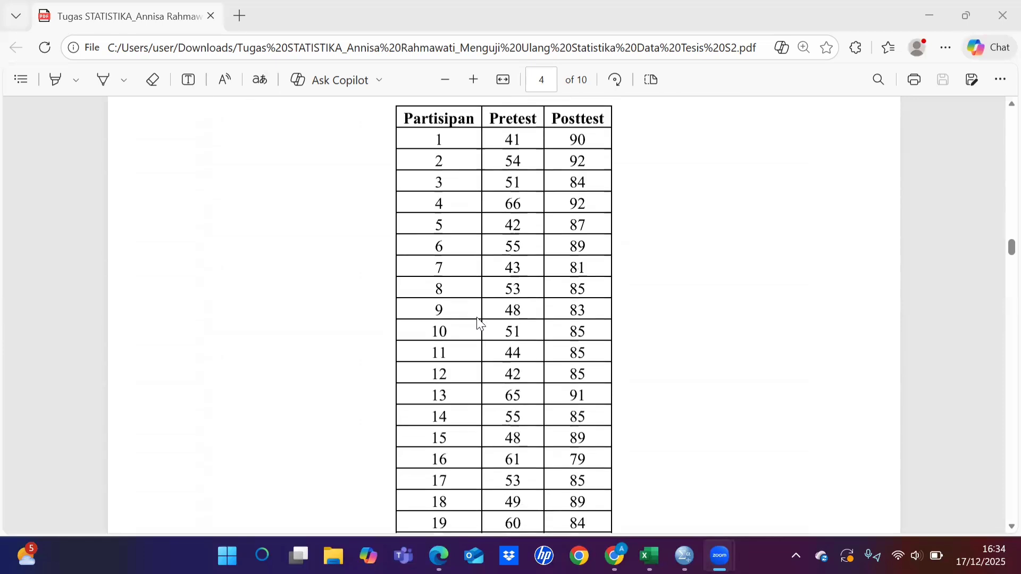
{"action": "scroll", "coordinate": [480, 322], "scroll_direction": "down", "scroll_amount": 6}
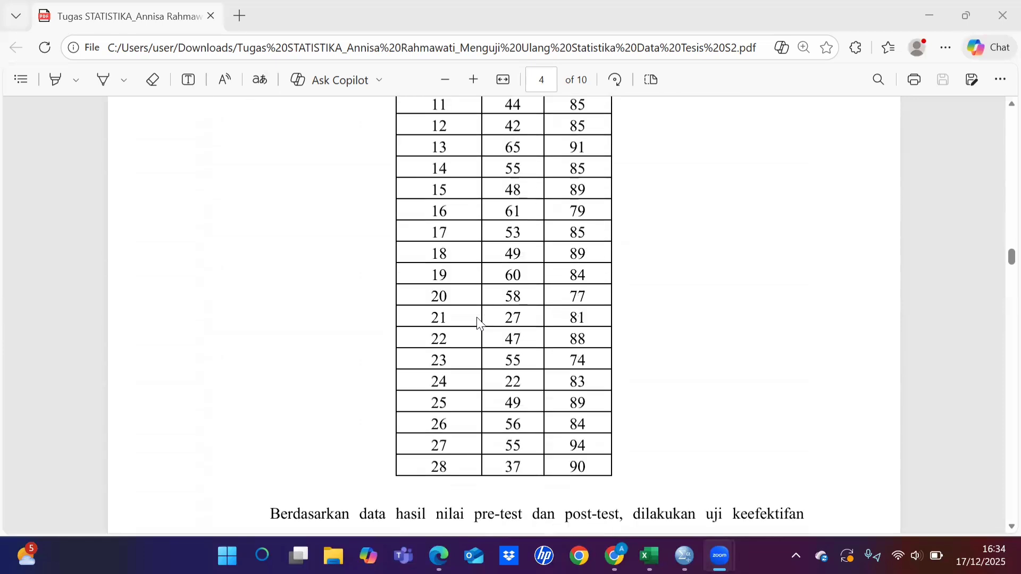
{"action": "scroll", "coordinate": [480, 323], "scroll_direction": "down", "scroll_amount": 5}
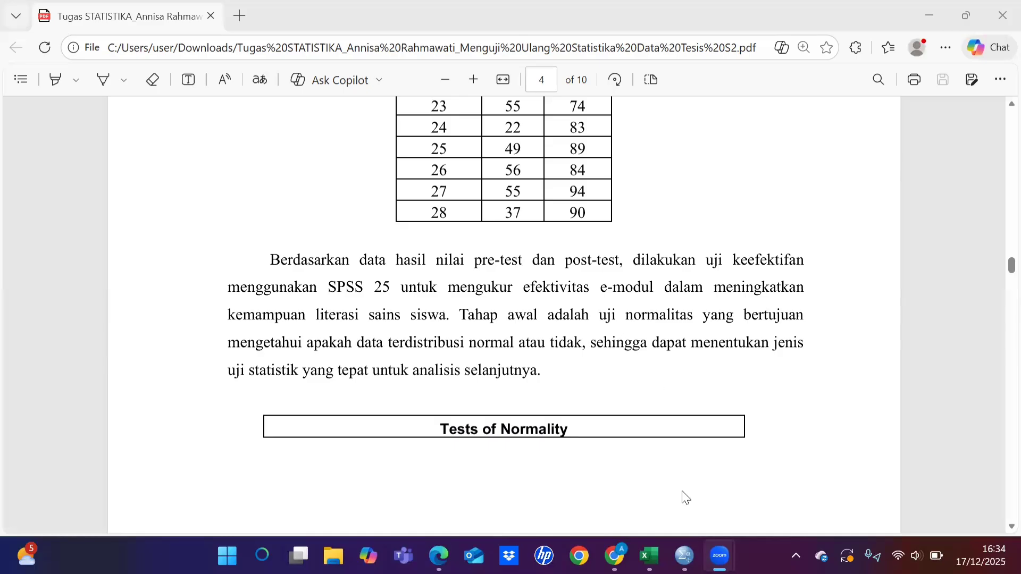
Step: Switch to the Untitled4 [DataSet3] data in SPSS and look through all its Pretest and Posttest scores
{"action": "mouse_move", "coordinate": [685, 553]}
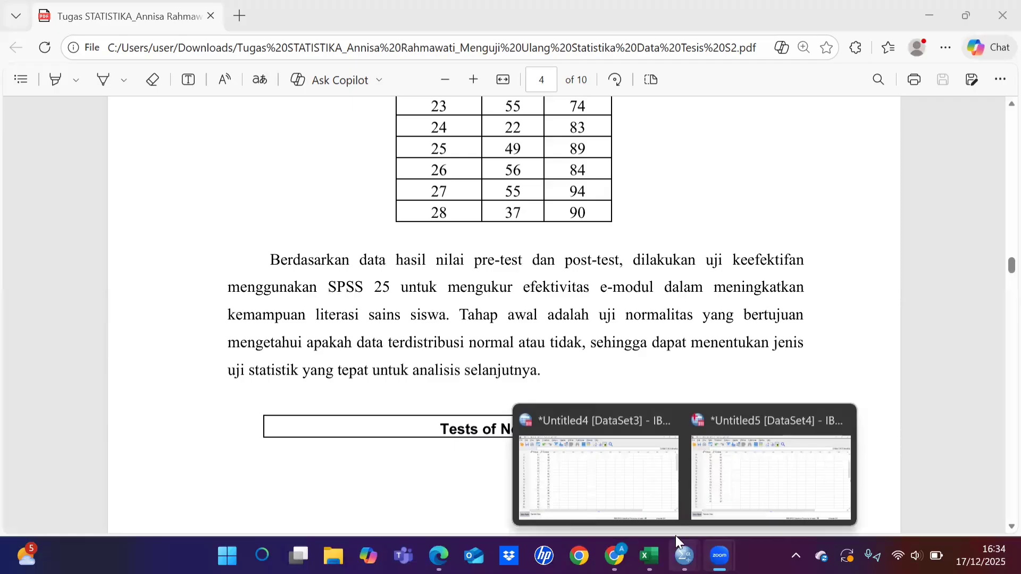
{"action": "left_click", "coordinate": [611, 471]}
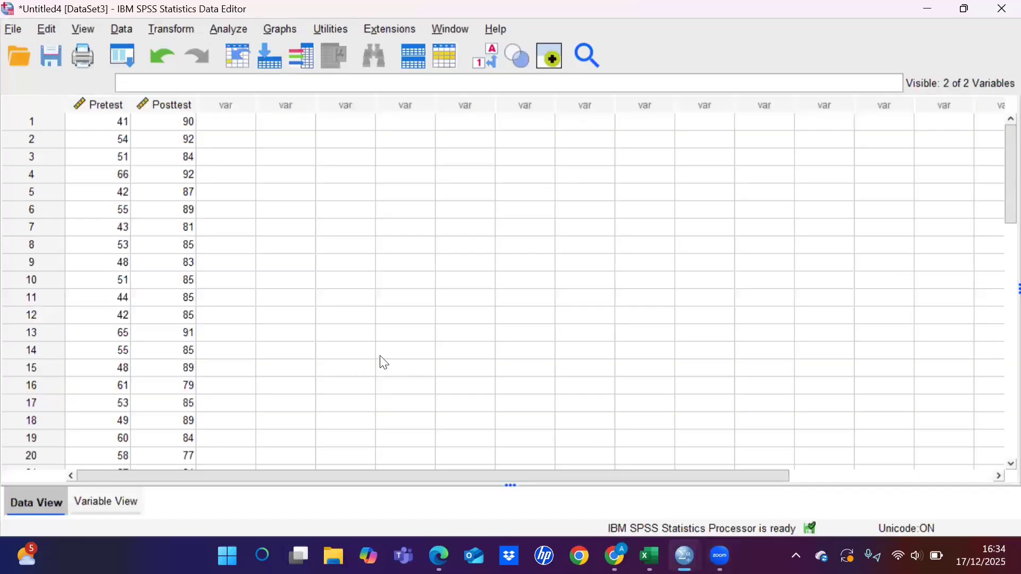
{"action": "scroll", "coordinate": [384, 363], "scroll_direction": "down", "scroll_amount": 4}
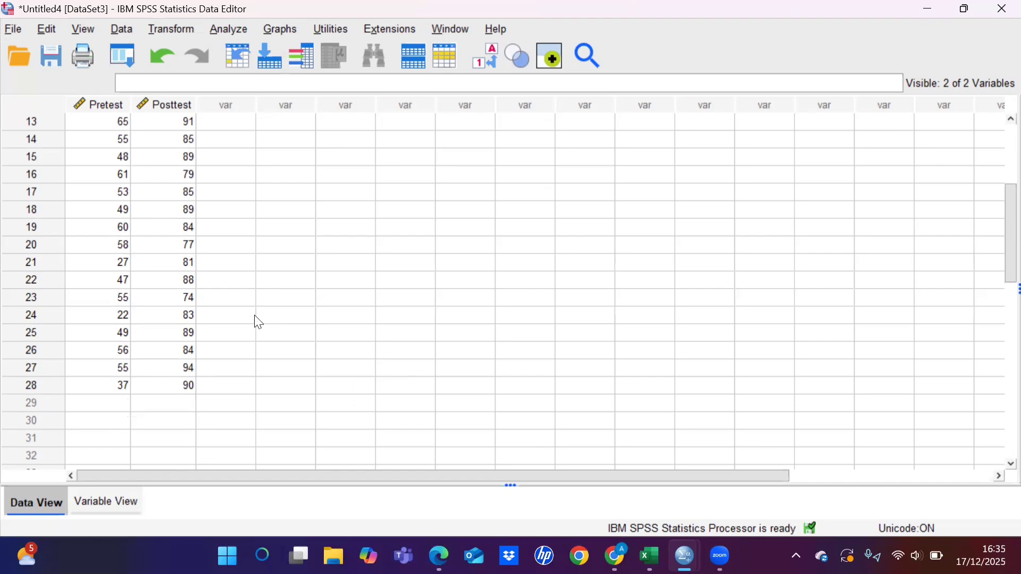
{"action": "scroll", "coordinate": [259, 322], "scroll_direction": "up", "scroll_amount": 3}
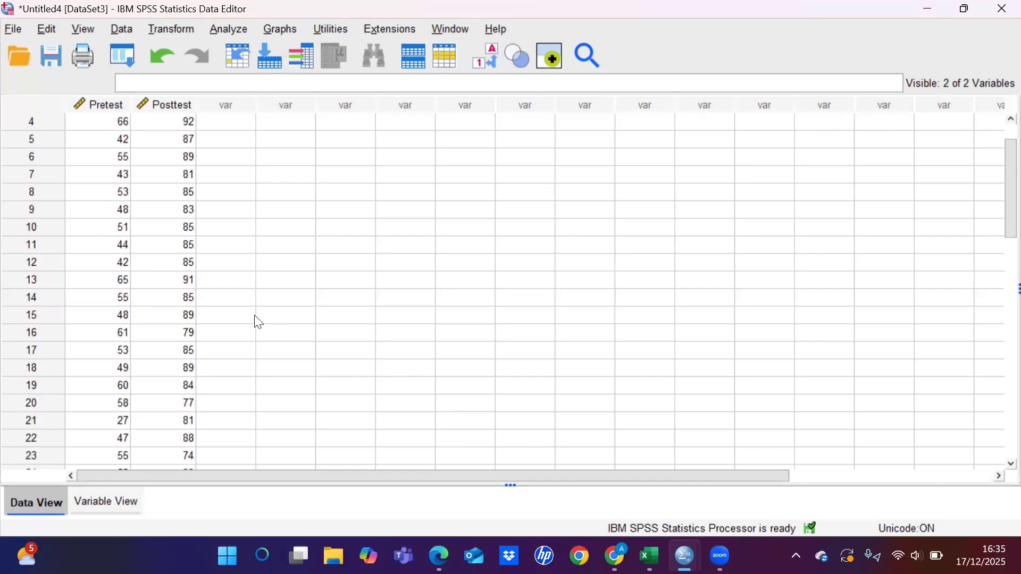
{"action": "scroll", "coordinate": [259, 323], "scroll_direction": "up", "scroll_amount": 1}
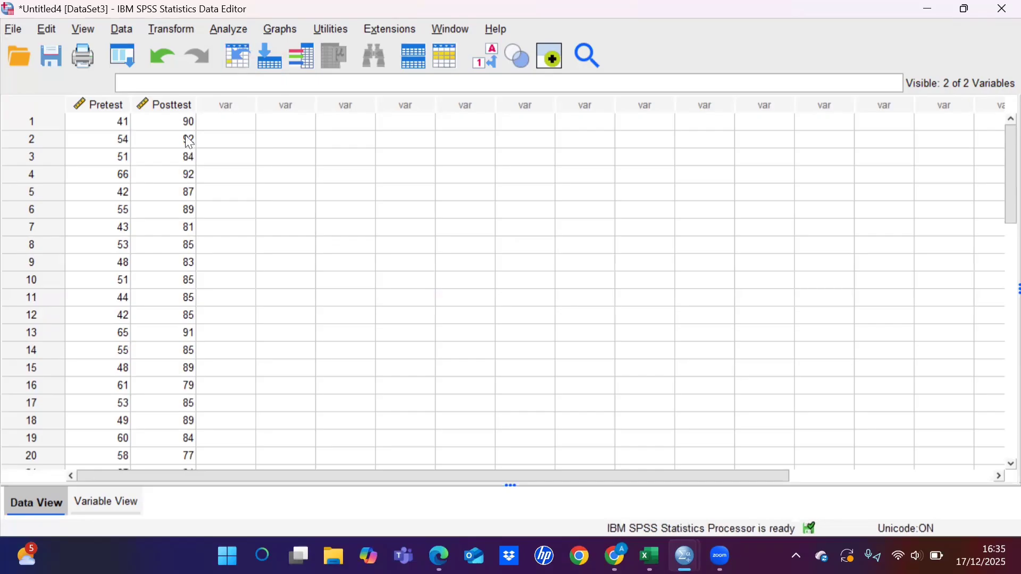
Step: Start an Explore analysis under Descriptive Statistics with Pre-test and Post-test as the dependent variables
{"action": "left_click", "coordinate": [229, 30]}
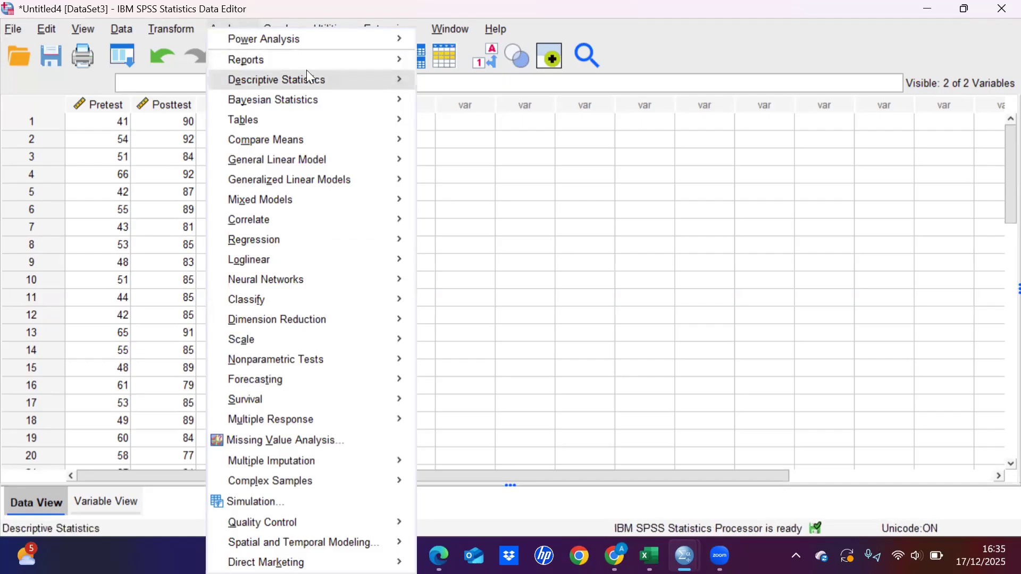
{"action": "mouse_move", "coordinate": [357, 81]}
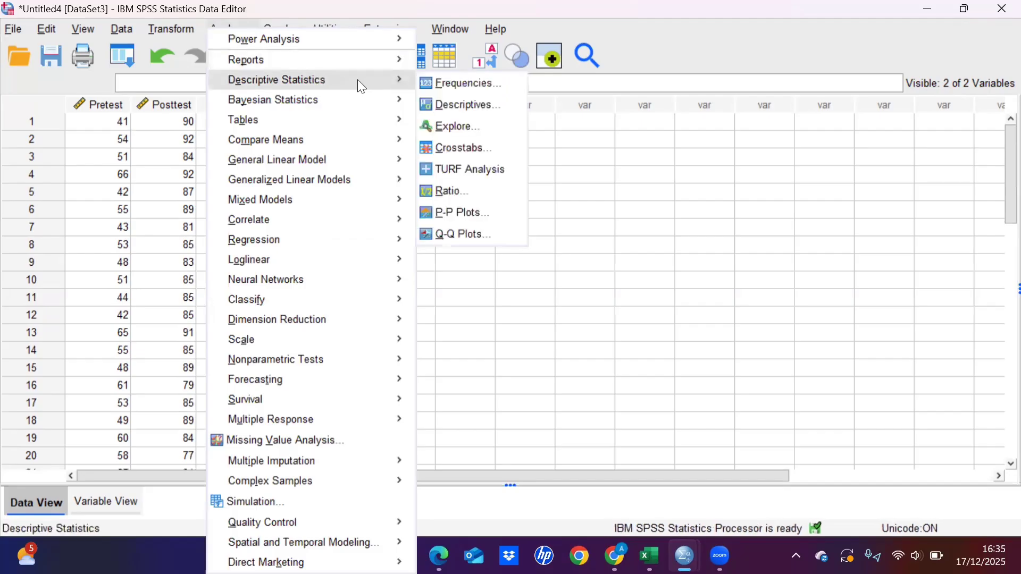
{"action": "left_click", "coordinate": [452, 127]}
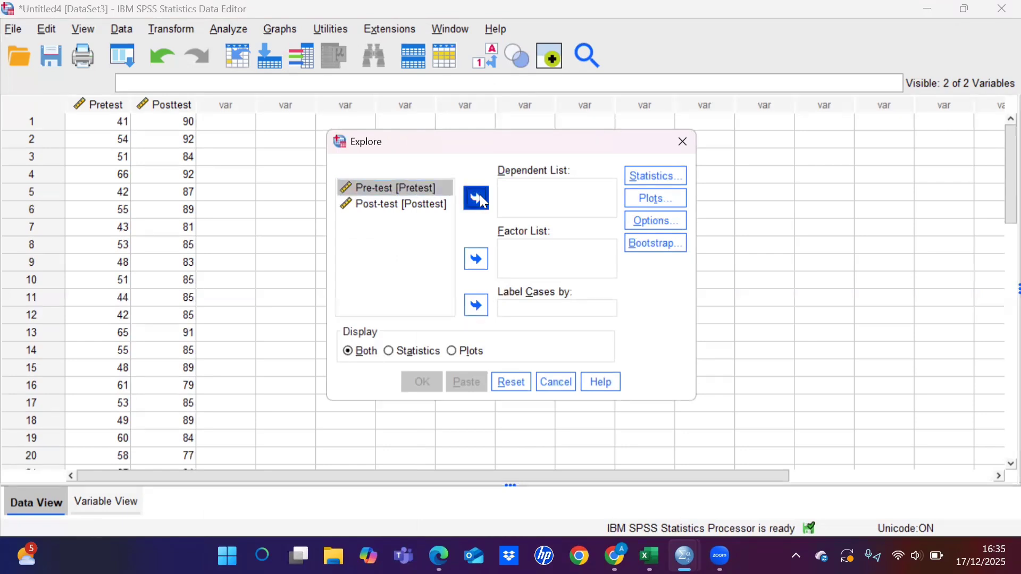
{"action": "left_click", "coordinate": [477, 198]}
{"action": "left_click", "coordinate": [435, 190]}
{"action": "left_click", "coordinate": [475, 199]}
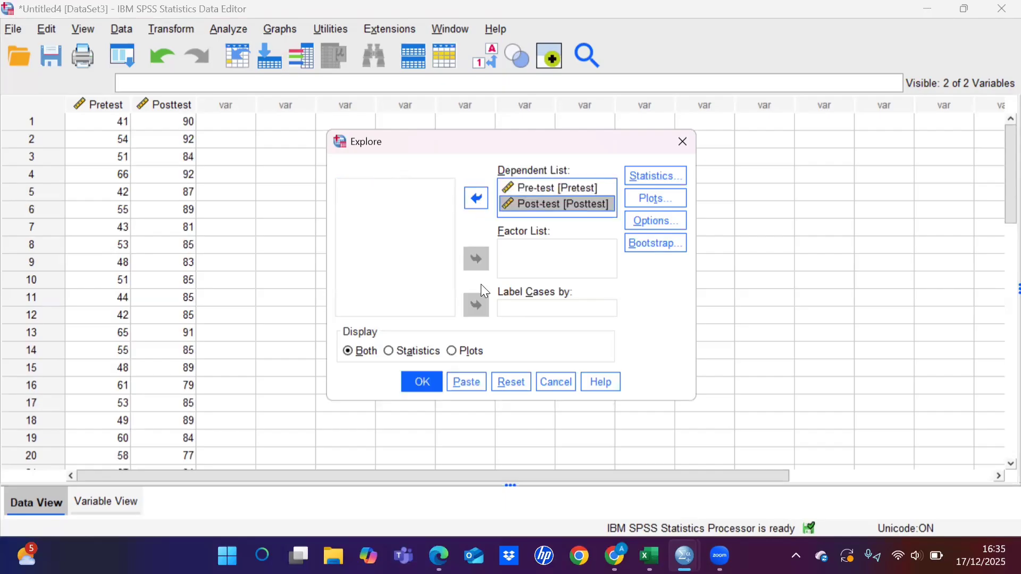
Step: Enable normality plots with tests for the Explore analysis and run it
{"action": "left_click", "coordinate": [639, 201]}
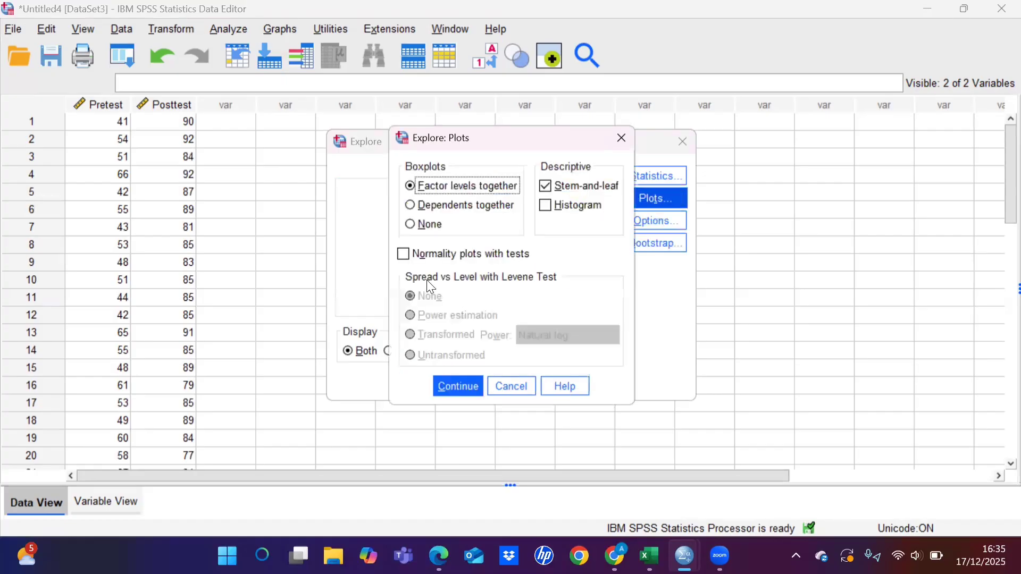
{"action": "left_click", "coordinate": [405, 256]}
{"action": "left_click", "coordinate": [448, 382]}
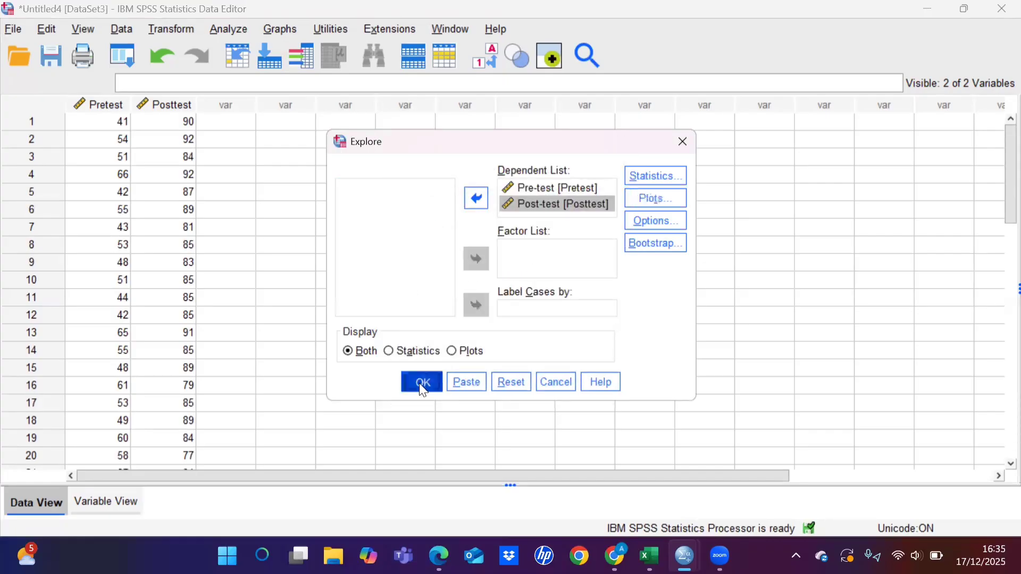
{"action": "left_click", "coordinate": [420, 383]}
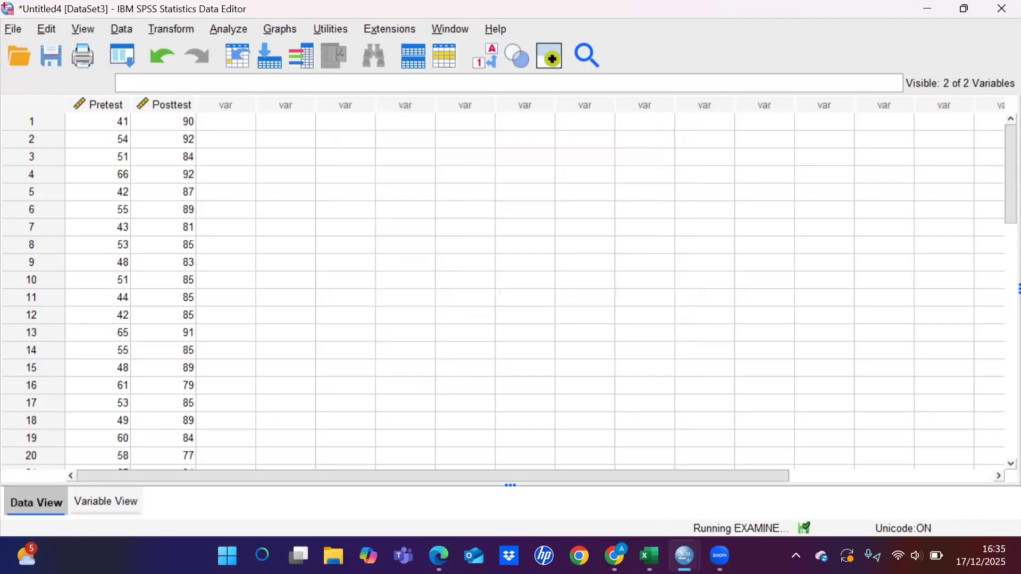
Step: Show the Output9 results in the SPSS viewer and examine the Tests of Normality table
{"action": "mouse_move", "coordinate": [684, 556]}
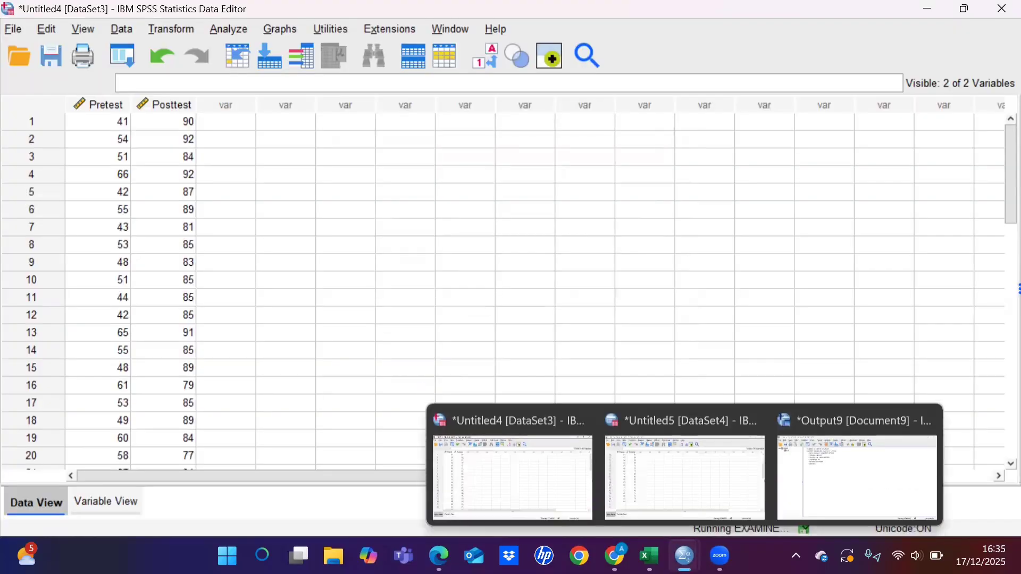
{"action": "left_click", "coordinate": [812, 485]}
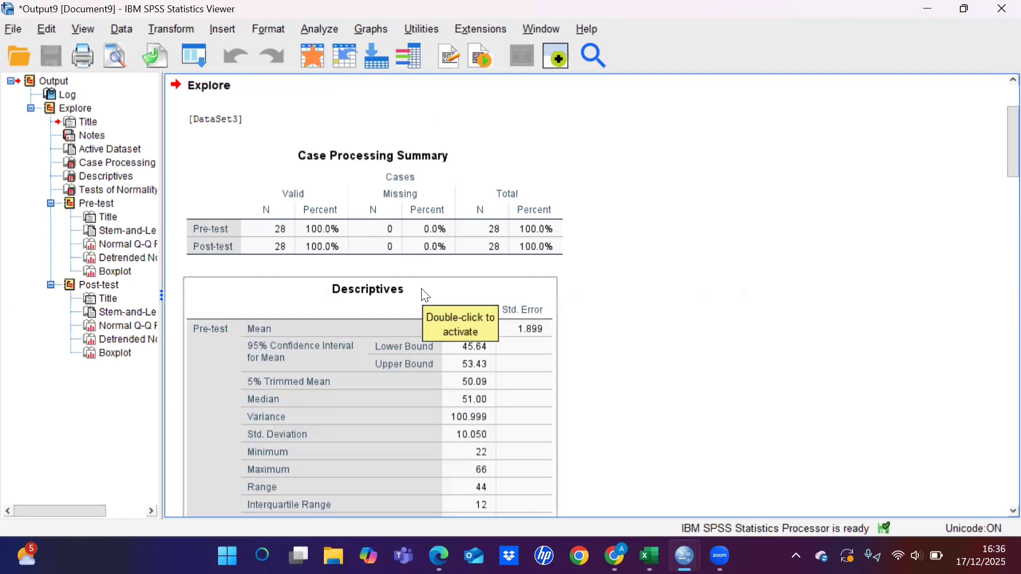
{"action": "scroll", "coordinate": [425, 296], "scroll_direction": "down", "scroll_amount": 10}
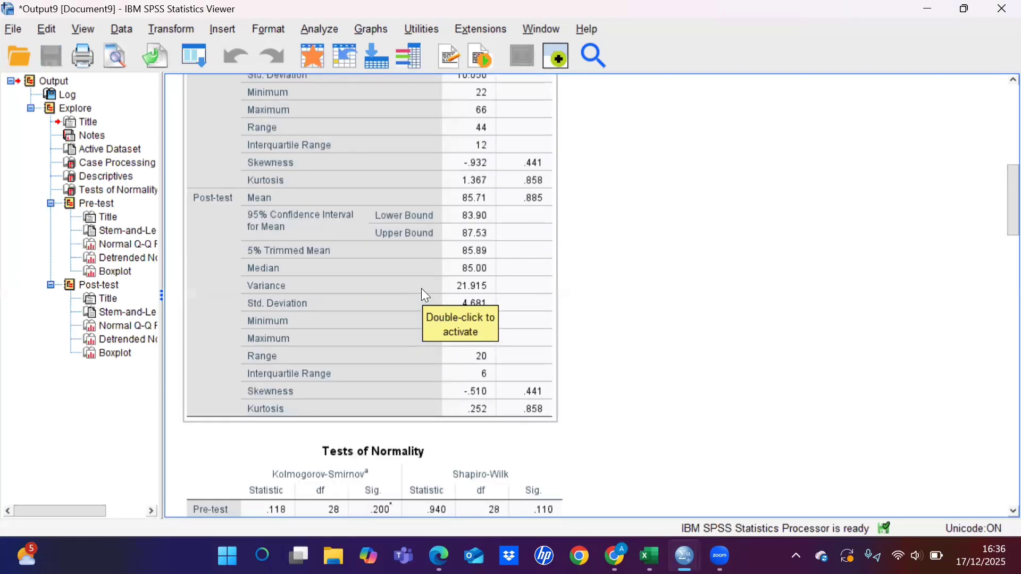
{"action": "scroll", "coordinate": [425, 295], "scroll_direction": "down", "scroll_amount": 3}
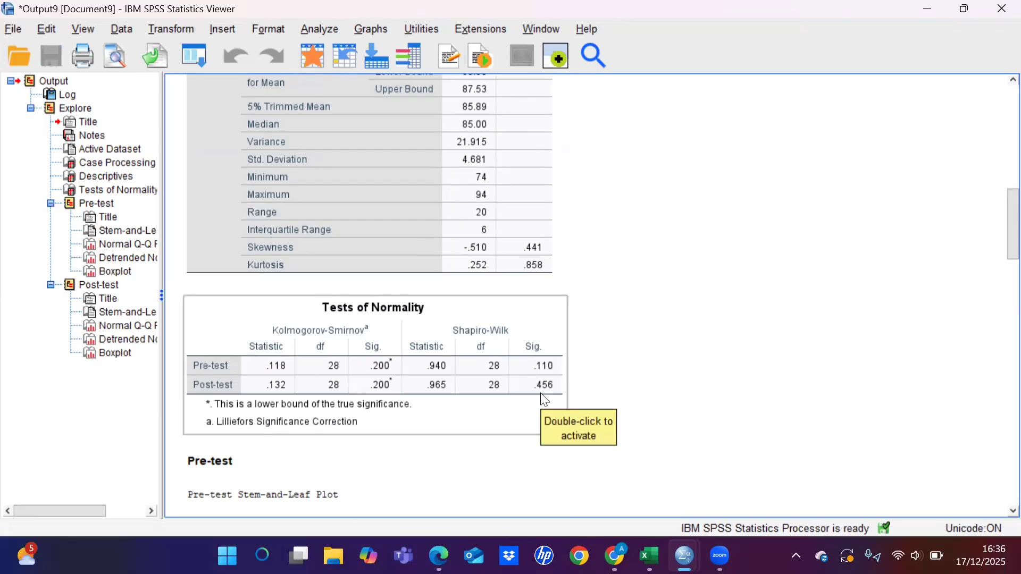
Step: Return to the PDF in Edge and compare its class VII B normality table and interpretation with the SPSS output
{"action": "mouse_move", "coordinate": [440, 557]}
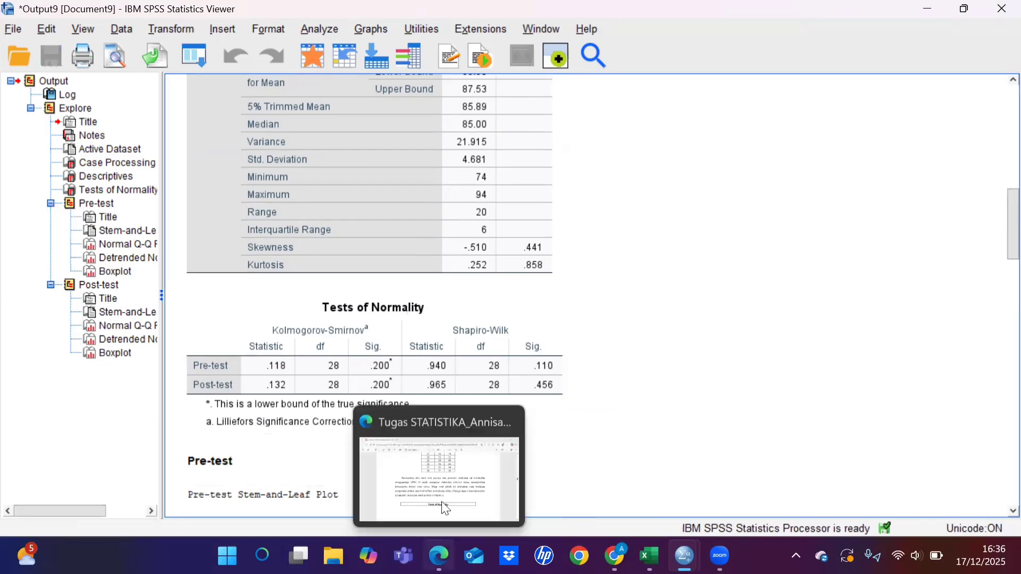
{"action": "left_click", "coordinate": [446, 486]}
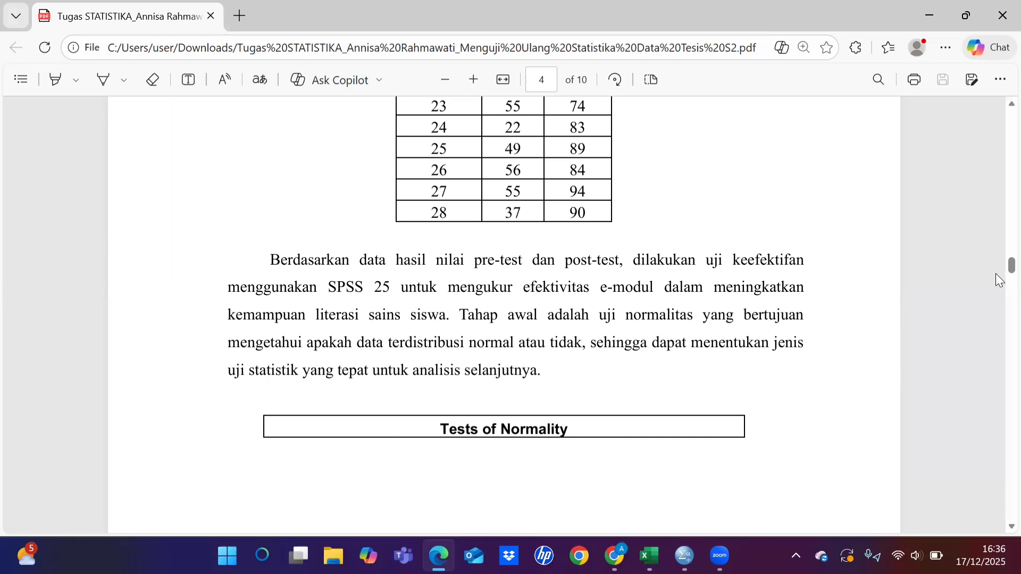
{"action": "scroll", "coordinate": [996, 280], "scroll_direction": "down", "scroll_amount": 5}
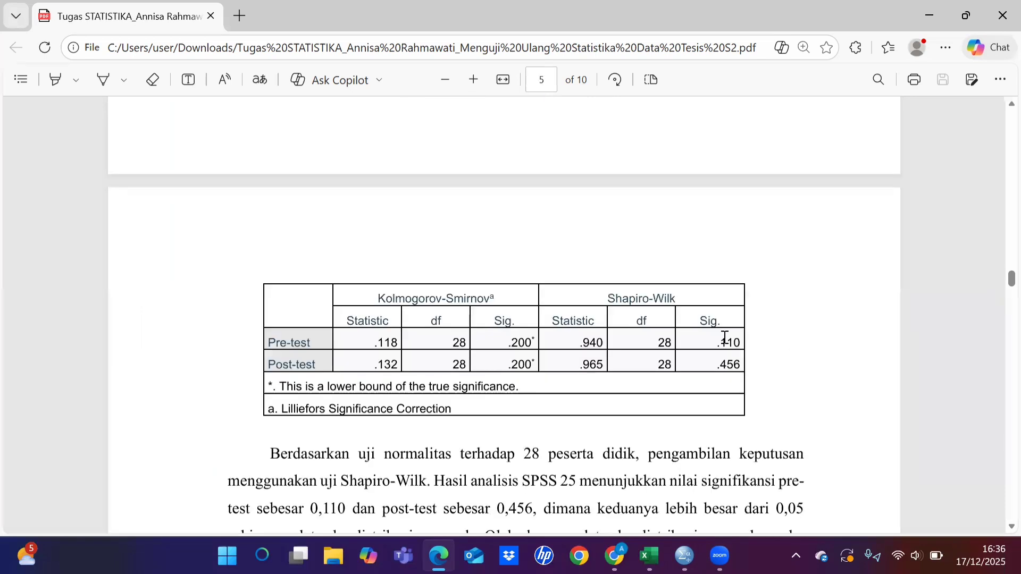
{"action": "scroll", "coordinate": [638, 391], "scroll_direction": "down", "scroll_amount": 2}
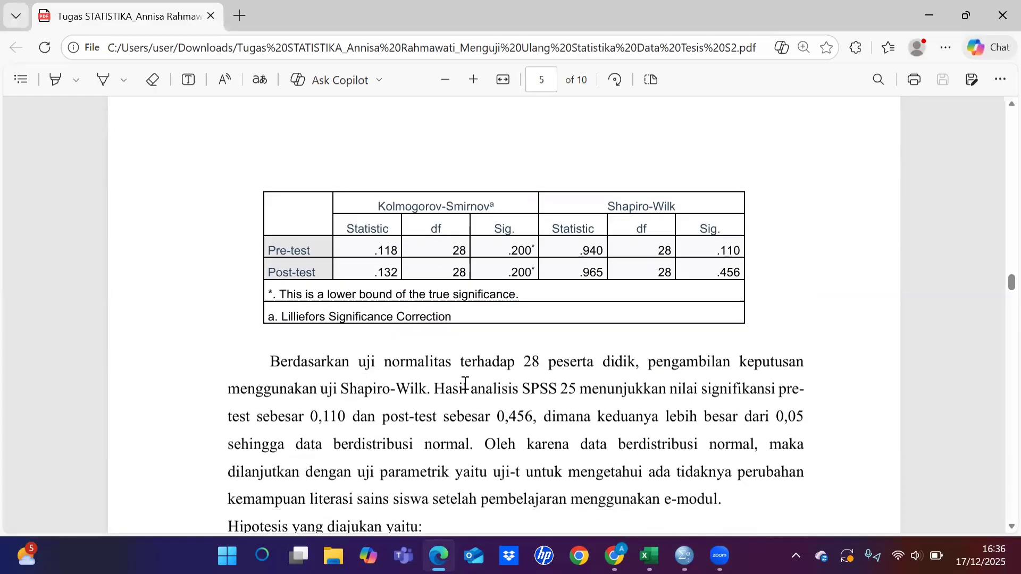
Step: Switch to the Untitled4 dataset in SPSS and start a Paired-Samples T Test under Compare Means
{"action": "scroll", "coordinate": [465, 383], "scroll_direction": "down", "scroll_amount": 1}
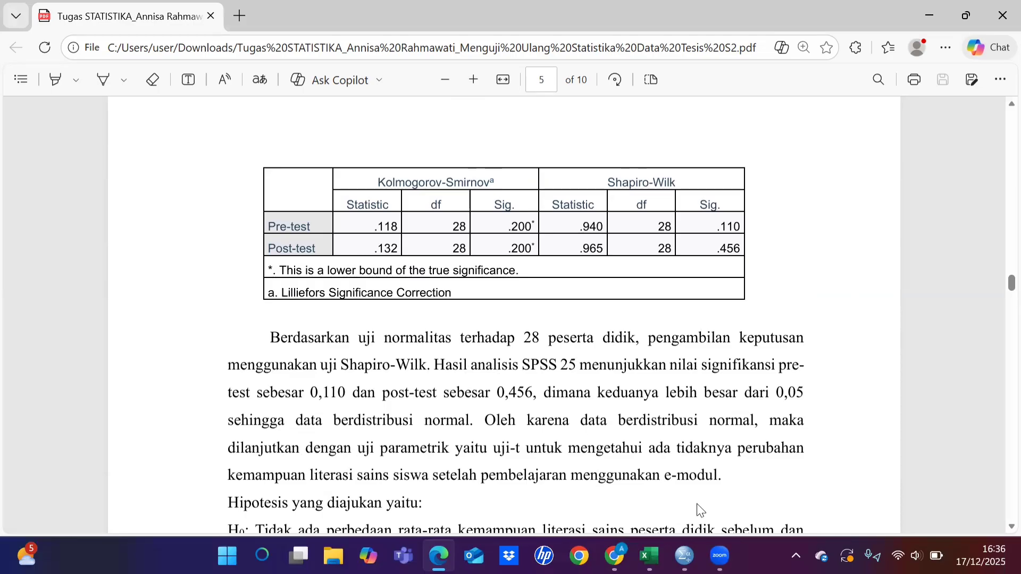
{"action": "mouse_move", "coordinate": [685, 555]}
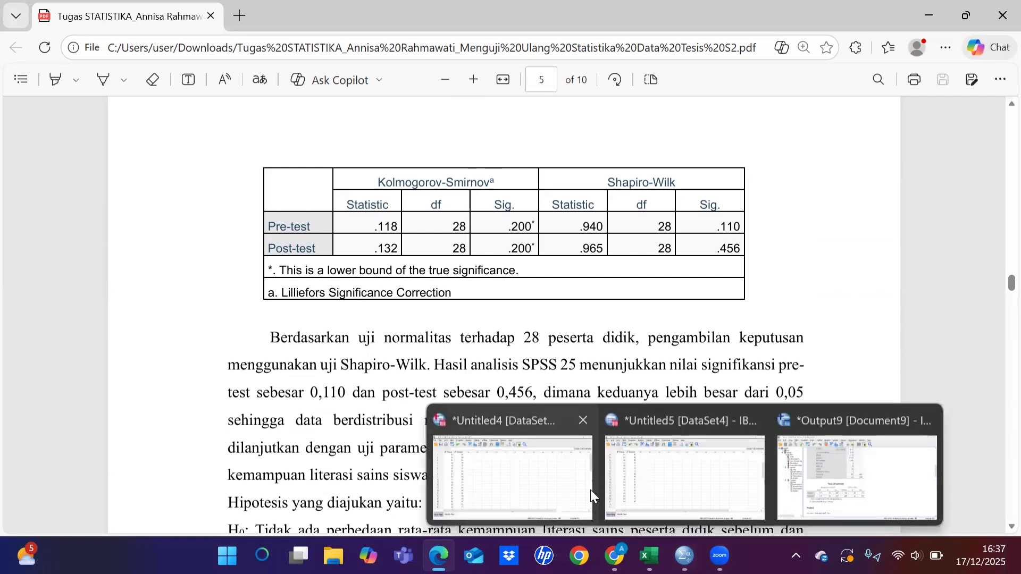
{"action": "left_click", "coordinate": [541, 474]}
{"action": "scroll", "coordinate": [439, 414], "scroll_direction": "down", "scroll_amount": 3}
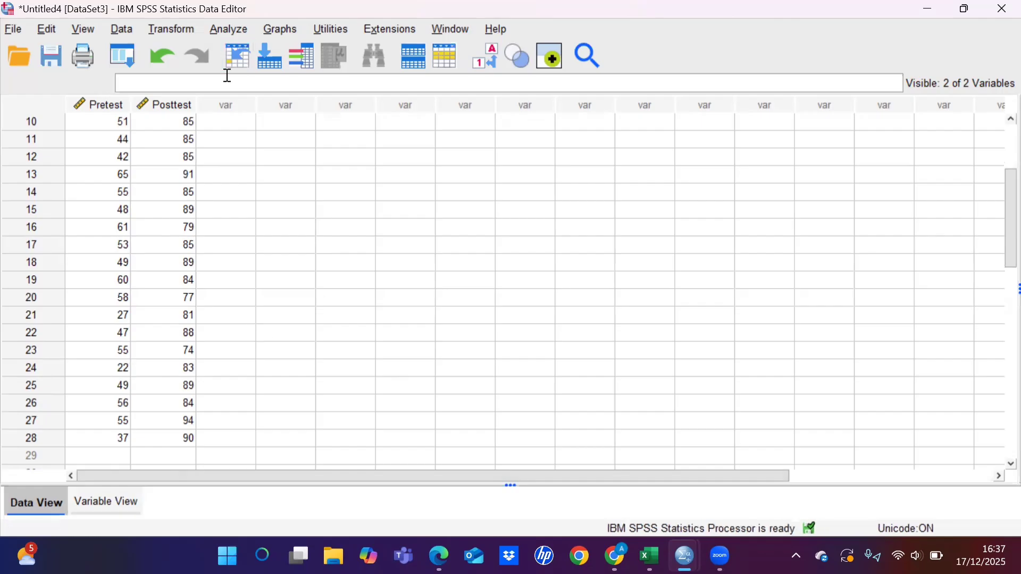
{"action": "left_click", "coordinate": [229, 29]}
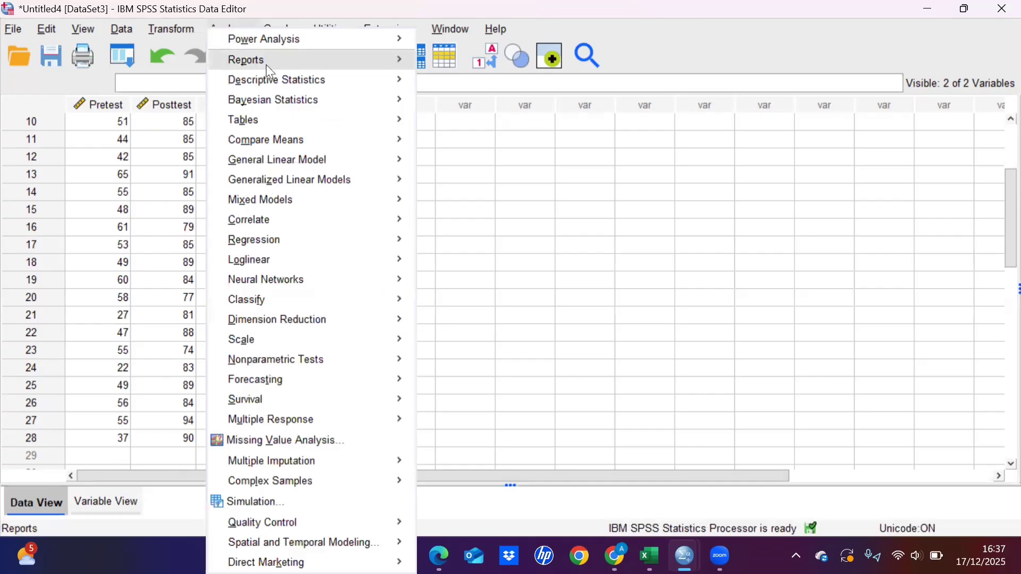
{"action": "mouse_move", "coordinate": [317, 144]}
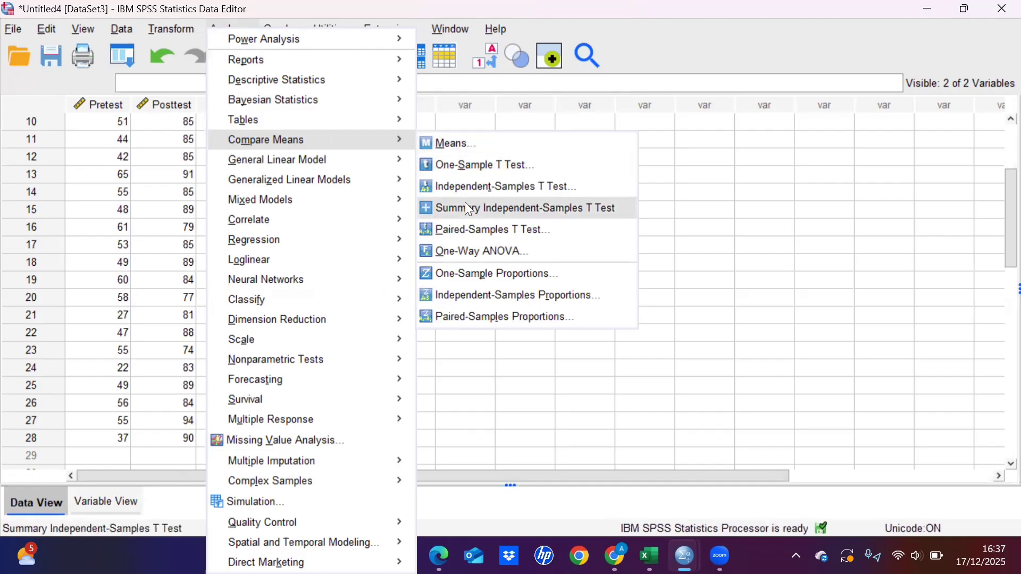
{"action": "left_click", "coordinate": [471, 229]}
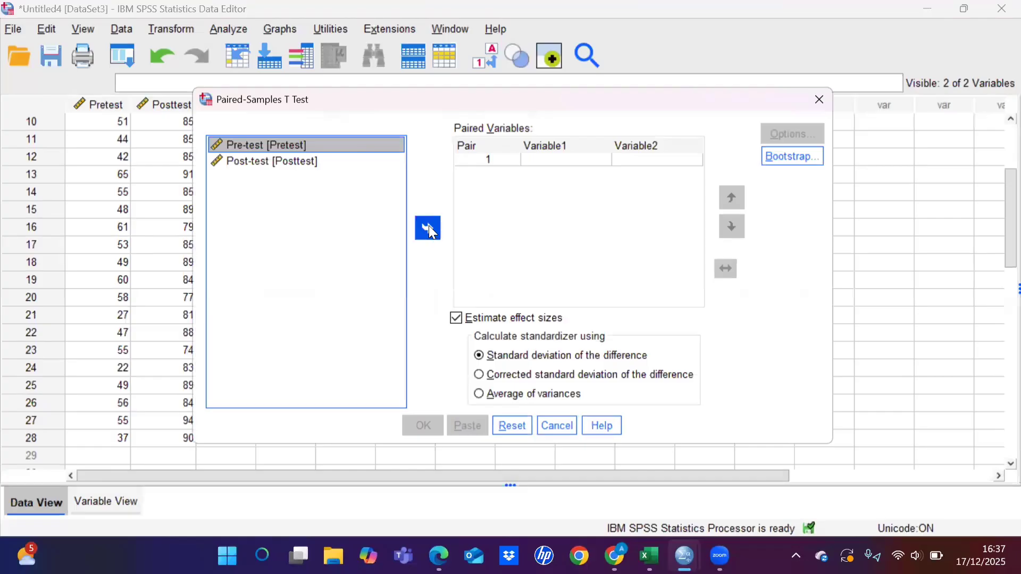
Step: Pair Pre-test as Variable1 with Post-test as Variable2 and run the paired-samples t test
{"action": "left_click", "coordinate": [429, 229]}
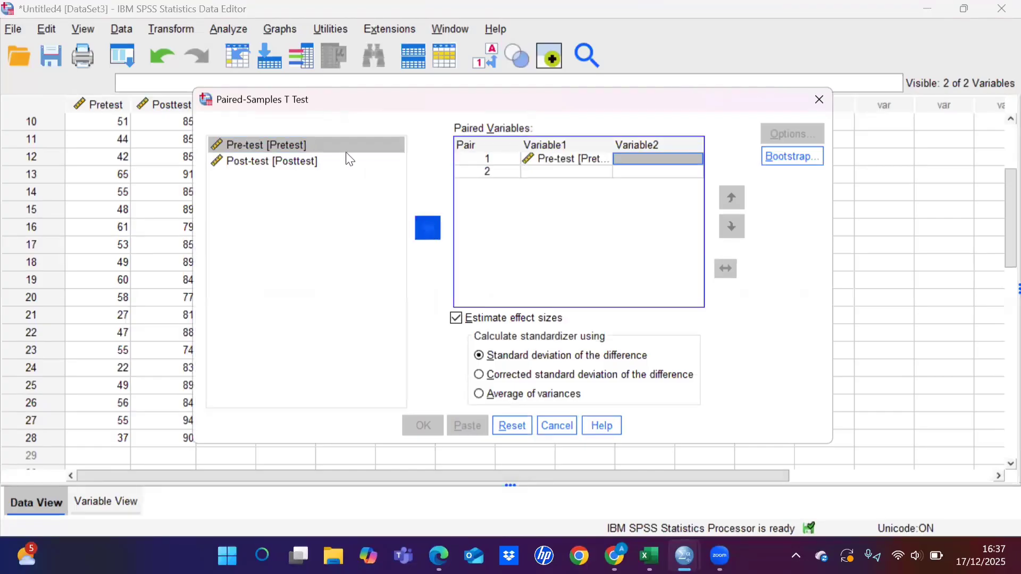
{"action": "left_click", "coordinate": [327, 162]}
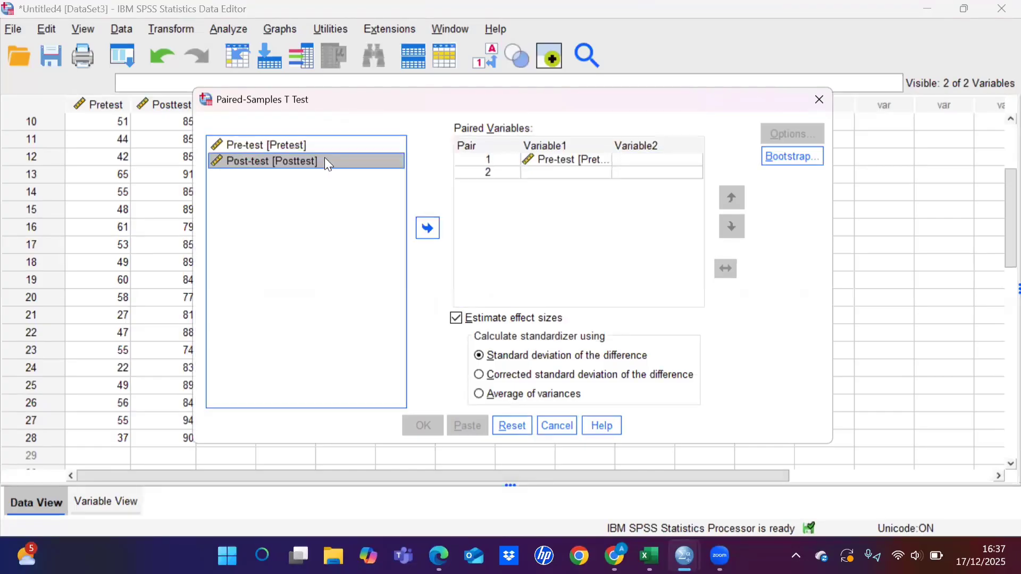
{"action": "left_click", "coordinate": [430, 230]}
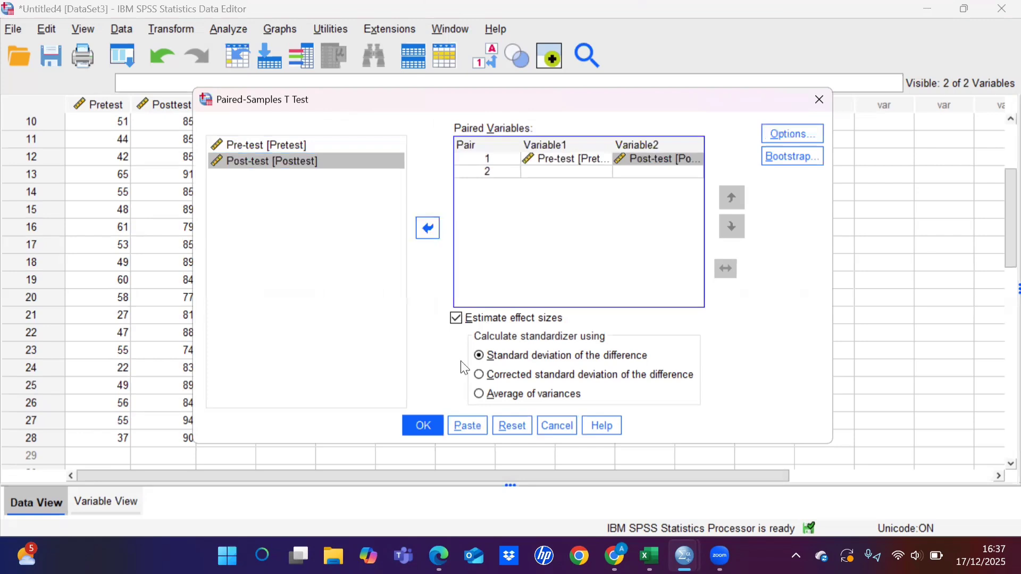
{"action": "left_click", "coordinate": [431, 426]}
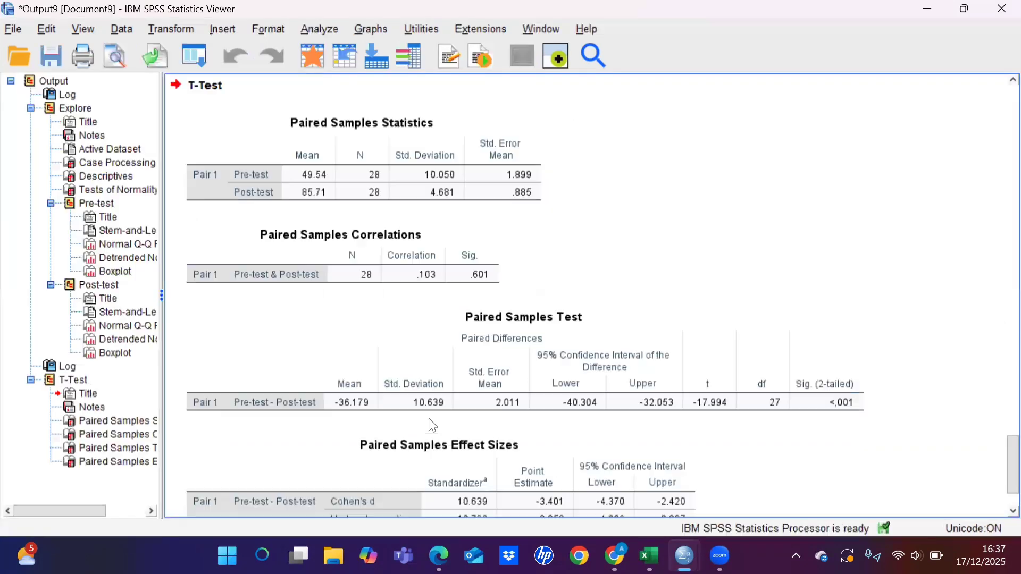
{"action": "left_click", "coordinate": [502, 367]}
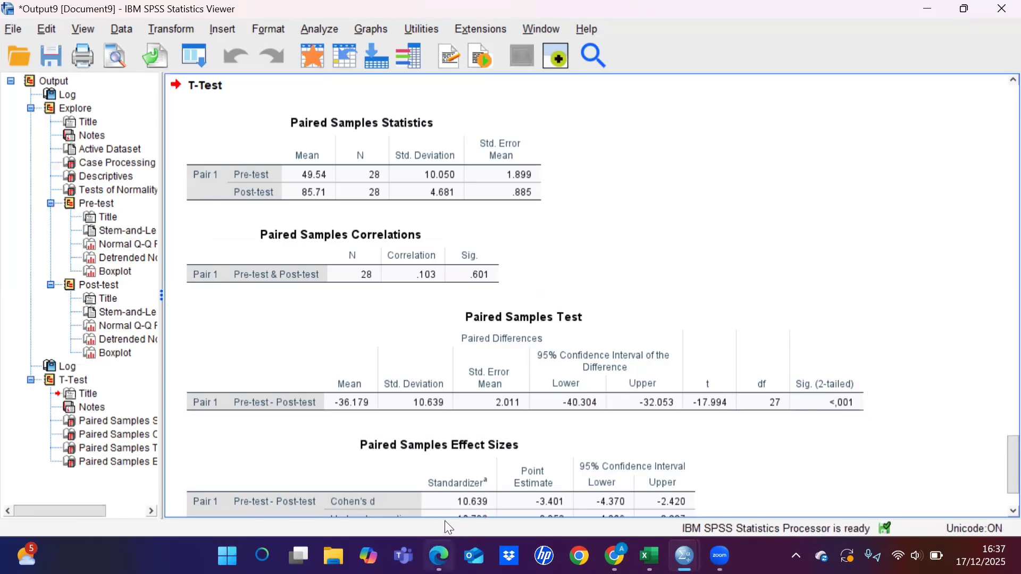
Step: Return to the PDF in Edge and compare its Paired Samples Test table and interpretation with the SPSS output, reading on to the N-Gain descriptives
{"action": "mouse_move", "coordinate": [439, 556]}
{"action": "left_click", "coordinate": [463, 477]}
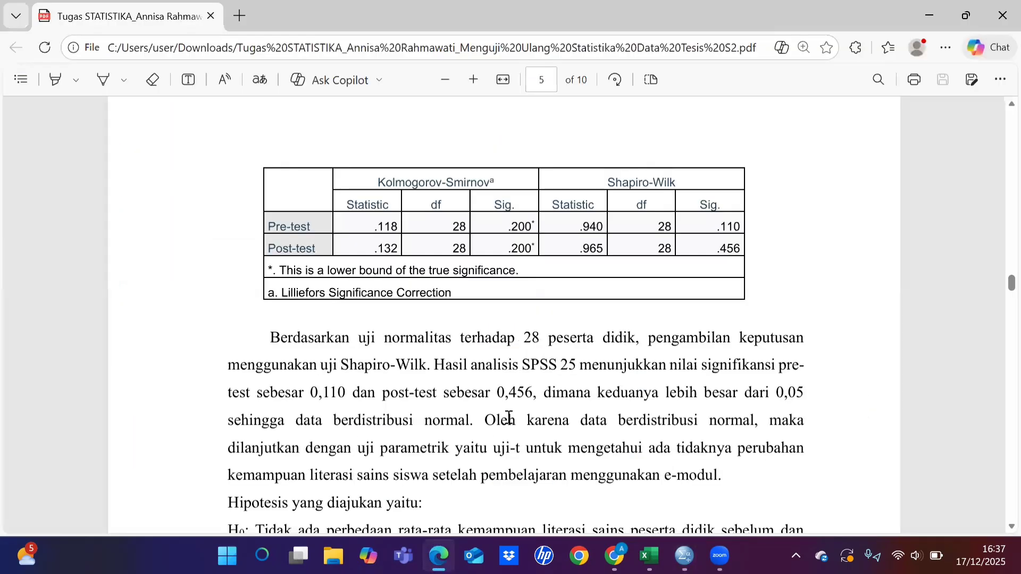
{"action": "scroll", "coordinate": [509, 418], "scroll_direction": "down", "scroll_amount": 5}
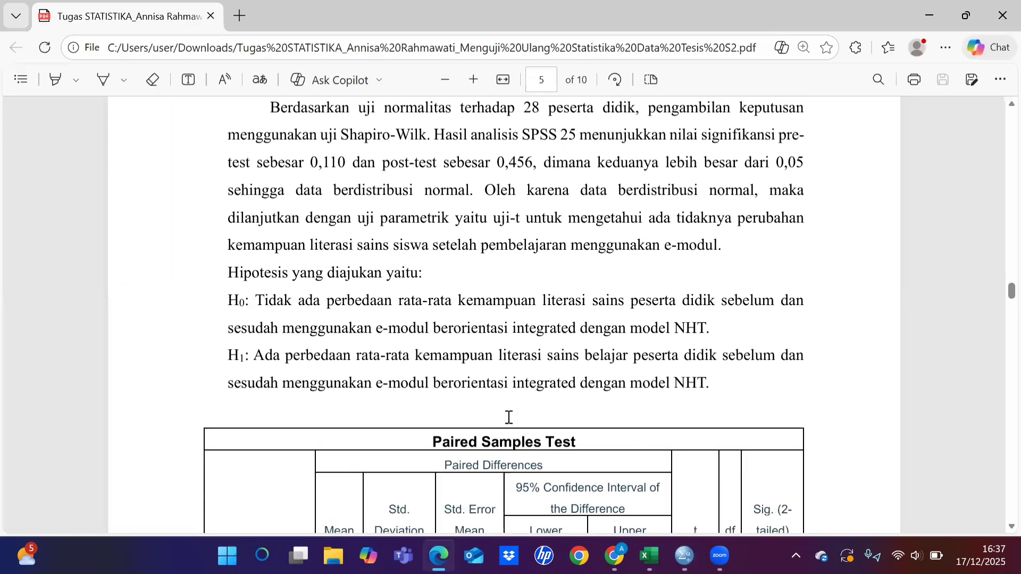
{"action": "scroll", "coordinate": [509, 417], "scroll_direction": "up", "scroll_amount": 1}
{"action": "scroll", "coordinate": [509, 417], "scroll_direction": "down", "scroll_amount": 6}
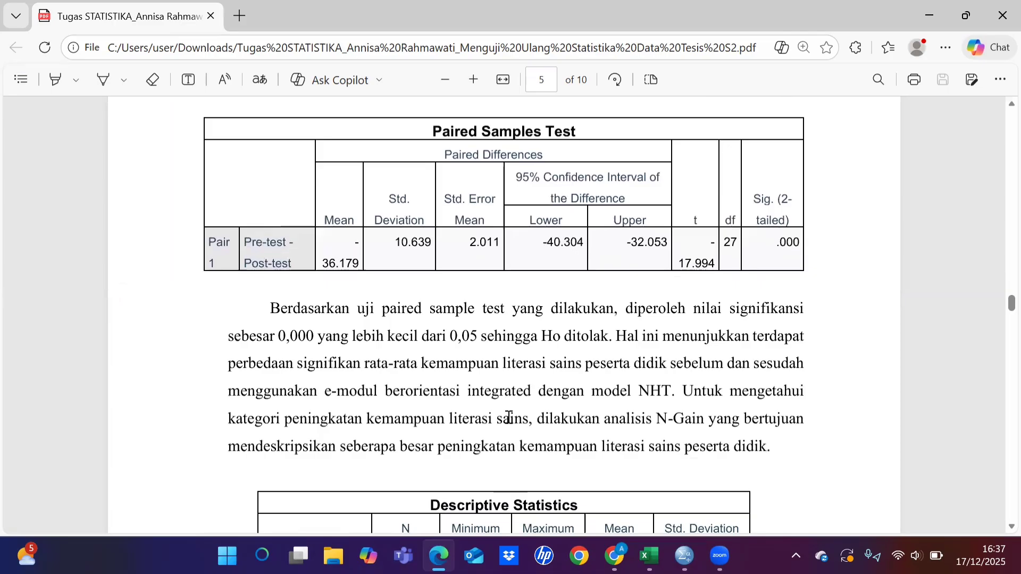
{"action": "scroll", "coordinate": [509, 418], "scroll_direction": "down", "scroll_amount": 1}
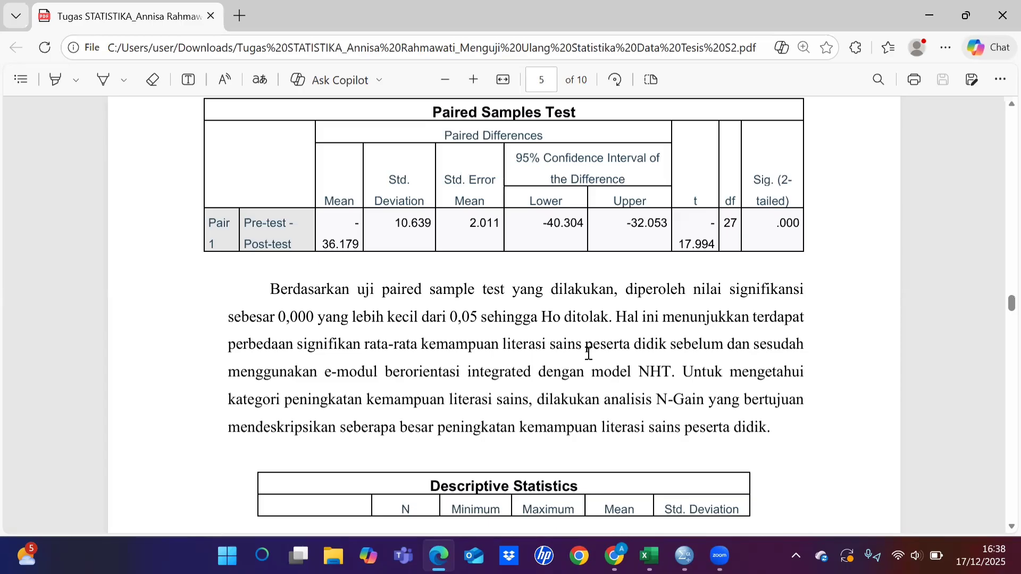
{"action": "scroll", "coordinate": [618, 383], "scroll_direction": "down", "scroll_amount": 2}
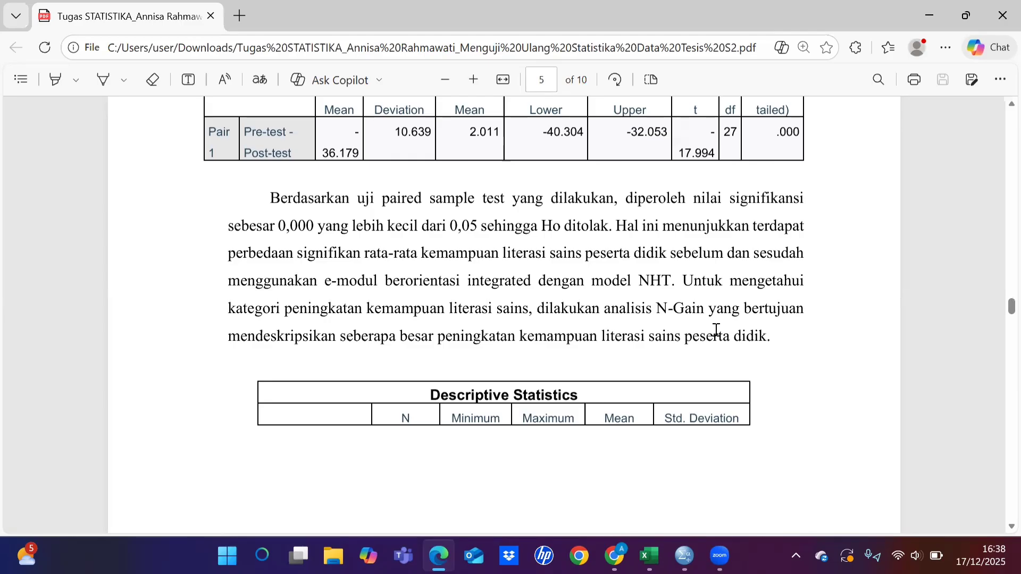
{"action": "scroll", "coordinate": [716, 330], "scroll_direction": "down", "scroll_amount": 3}
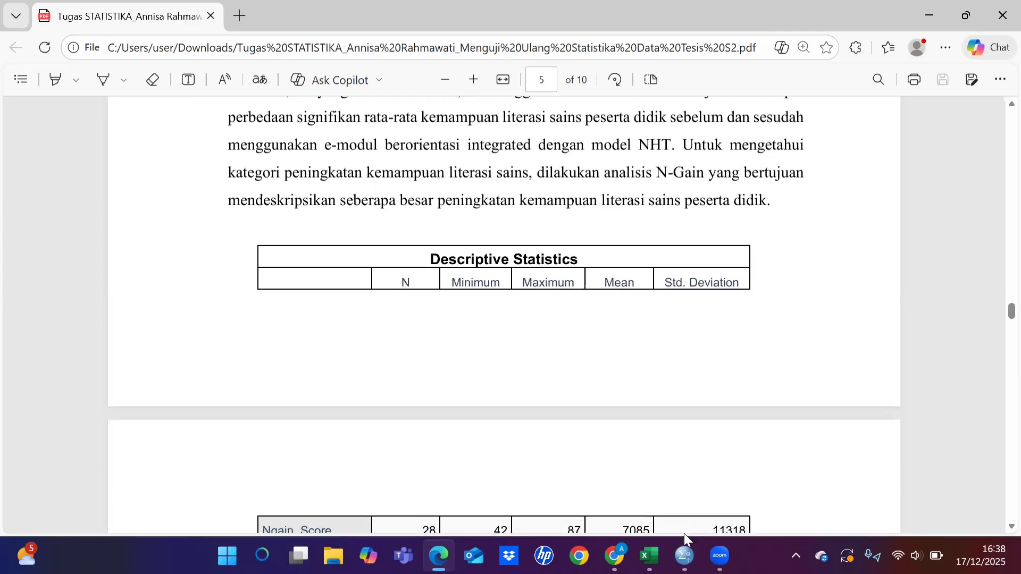
Step: Switch to the Untitled4 dataset in SPSS and start a Compute Variable transformation with the target variable Post_Kurang_Pre
{"action": "mouse_move", "coordinate": [684, 555]}
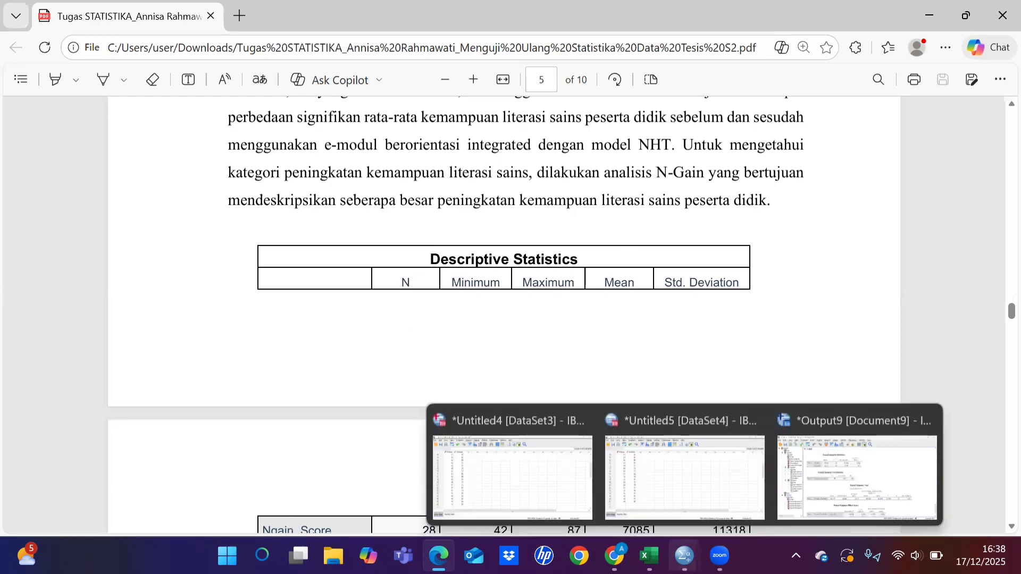
{"action": "left_click", "coordinate": [557, 474]}
{"action": "scroll", "coordinate": [427, 370], "scroll_direction": "down", "scroll_amount": 1}
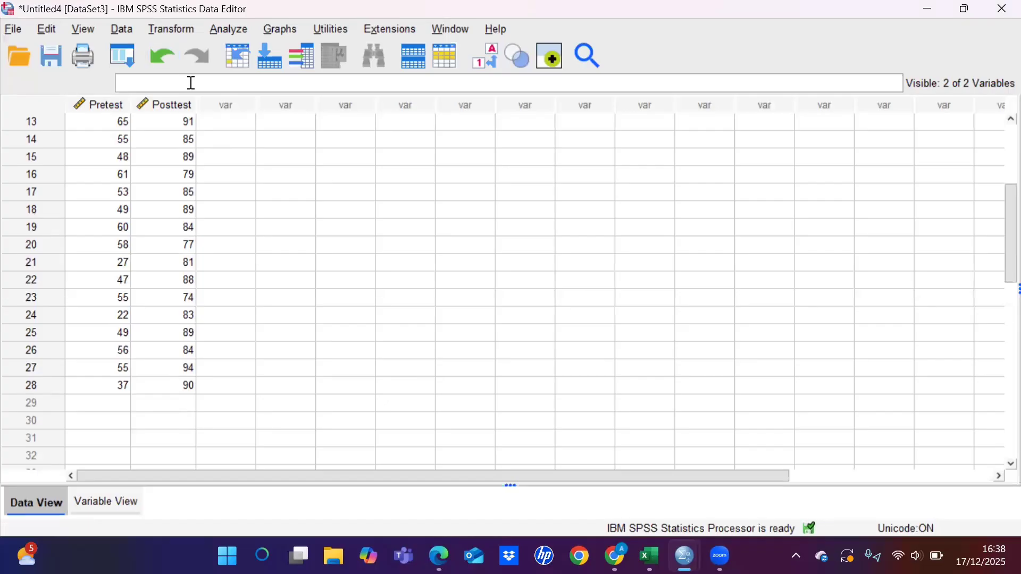
{"action": "key", "text": "alt+t"}
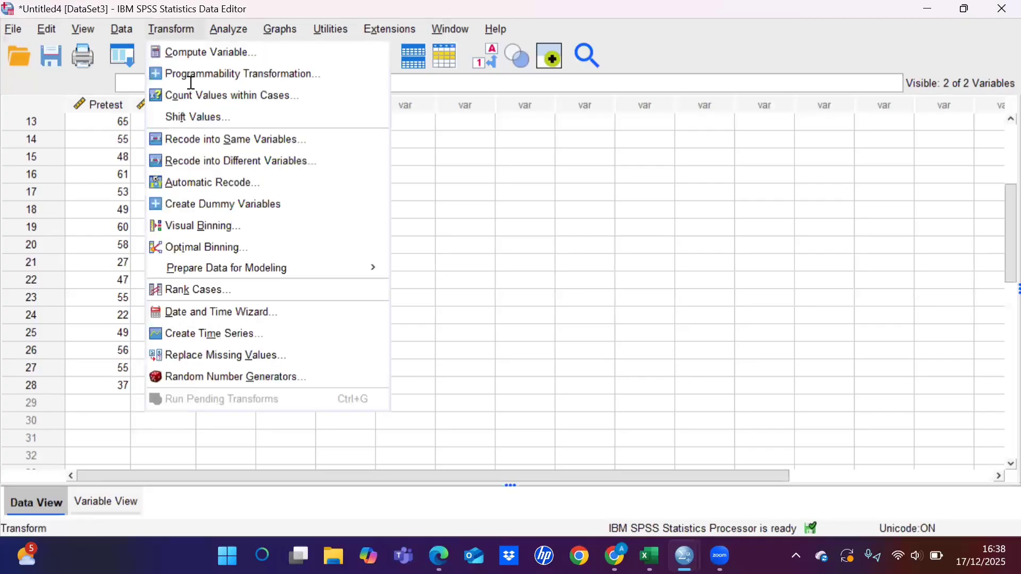
{"action": "key", "text": "Down"}
{"action": "key", "text": "Return"}
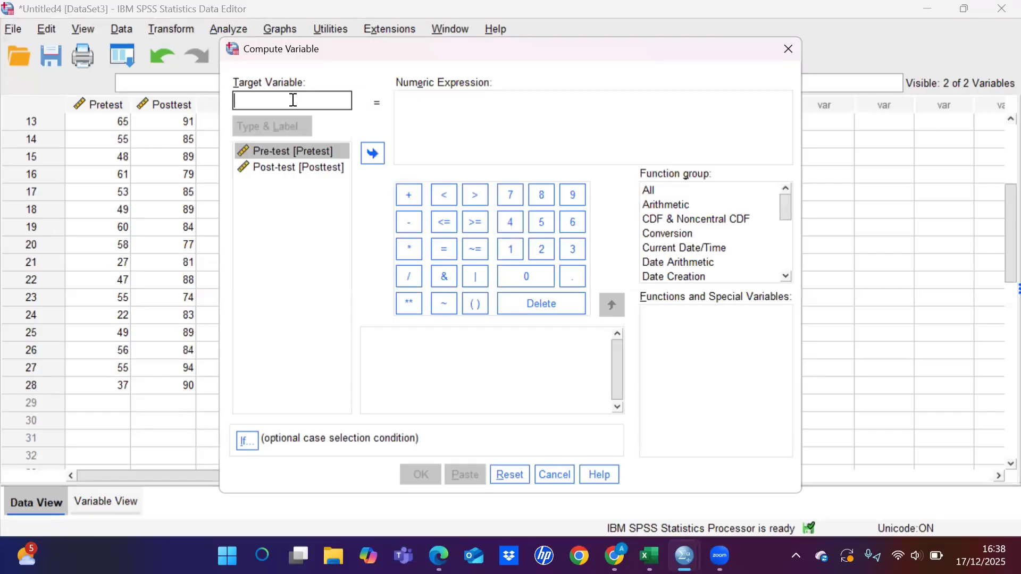
{"action": "type", "text": "P"}
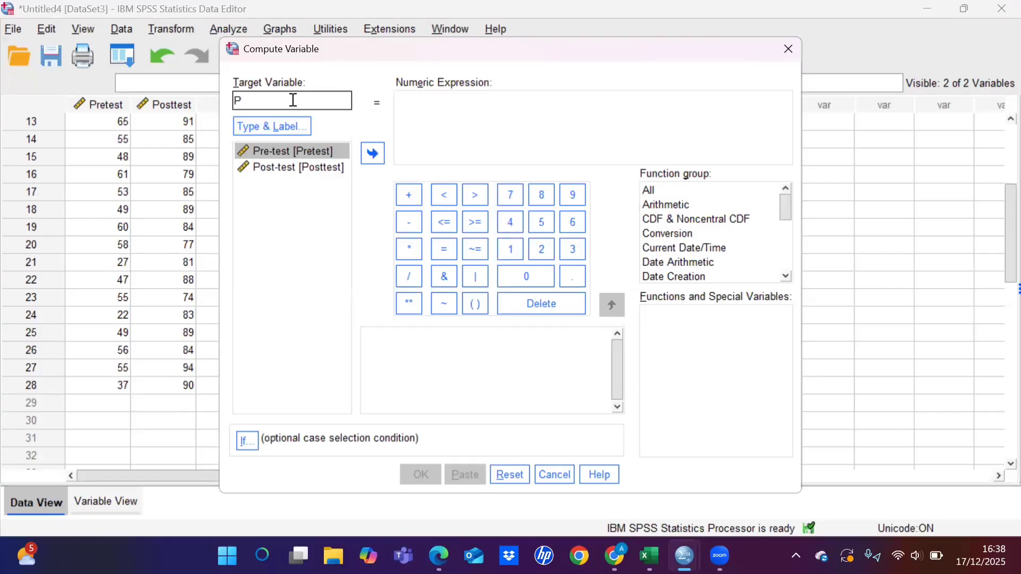
{"action": "type", "text": "ost_Kurang_Pre"}
Step: Define the numeric expression for Post_Kurang_Pre as Posttest - Pretest and compute the variable
{"action": "left_click", "coordinate": [403, 109]}
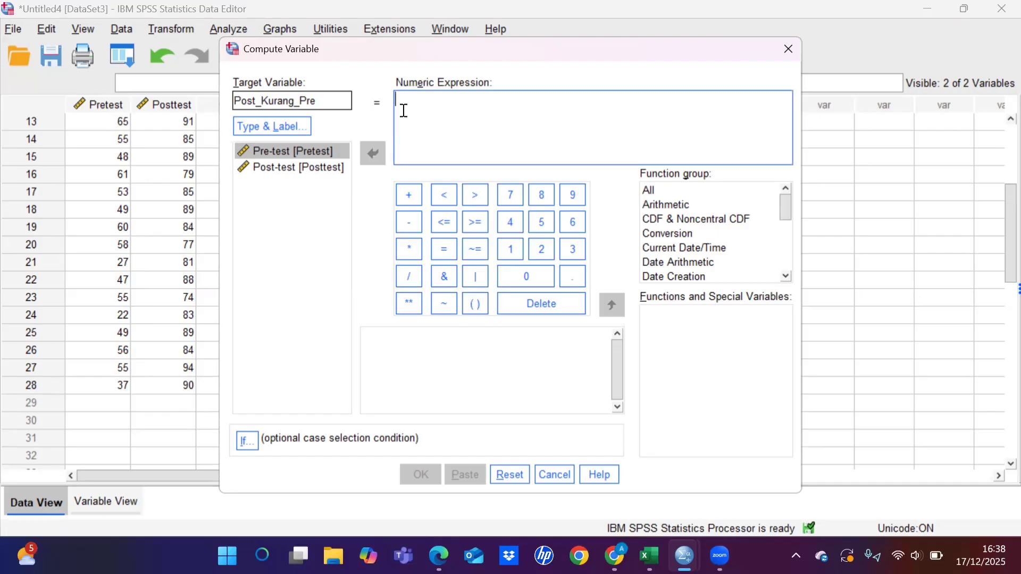
{"action": "left_click", "coordinate": [294, 168]}
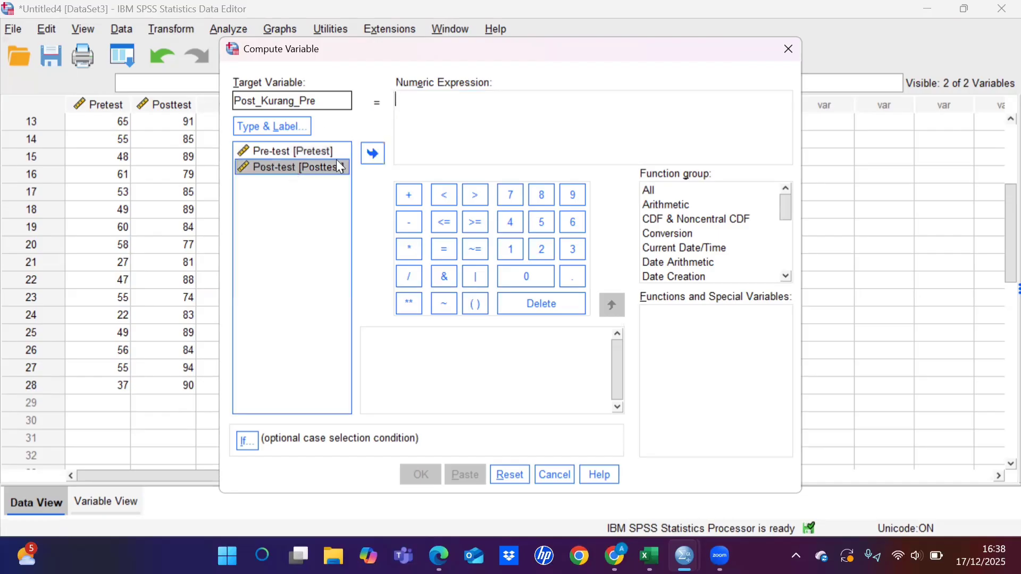
{"action": "left_click", "coordinate": [375, 155]}
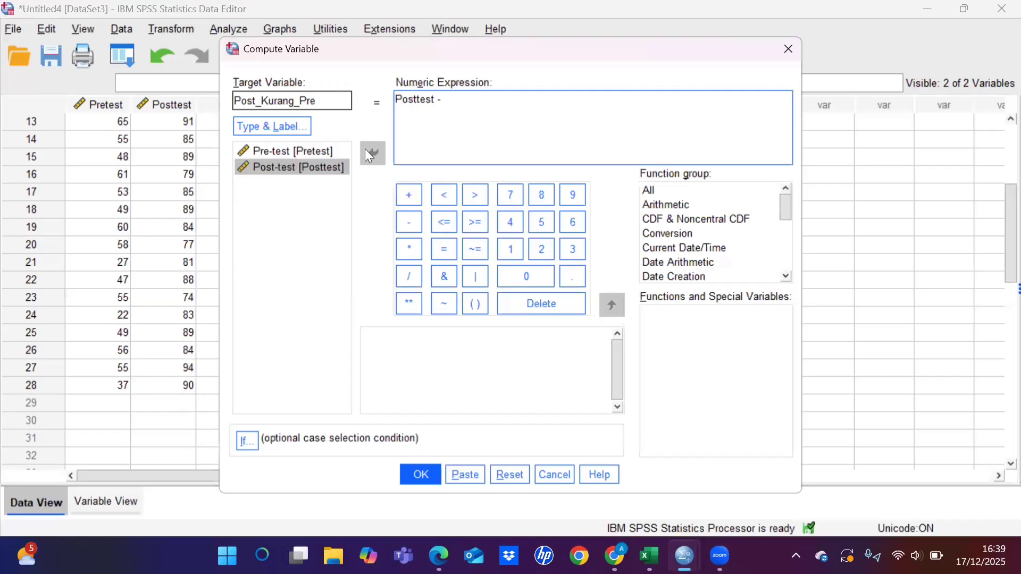
{"action": "left_click", "coordinate": [319, 151]}
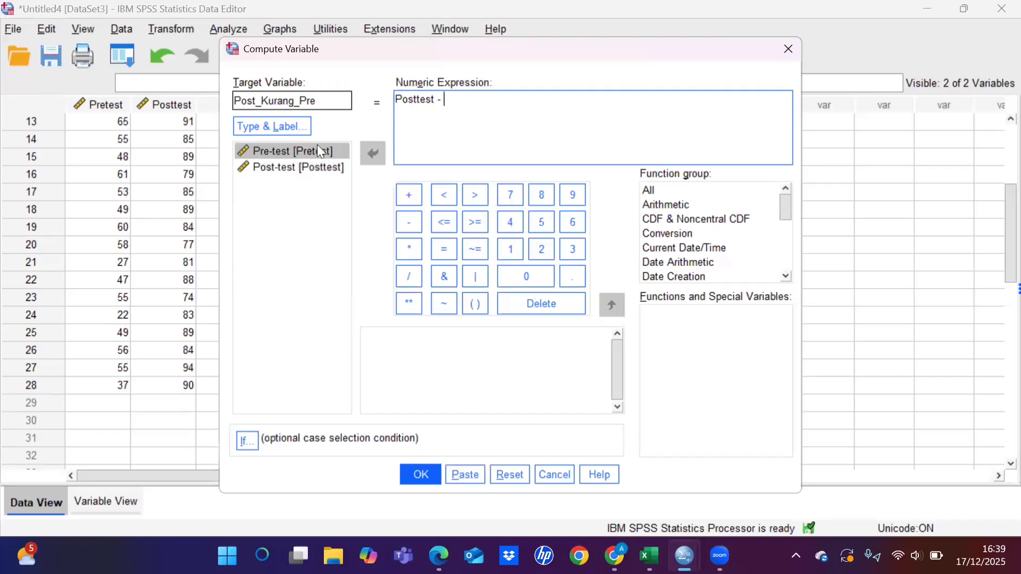
{"action": "left_click", "coordinate": [373, 154]}
{"action": "left_click", "coordinate": [420, 474]}
Step: Return to the Untitled4 dataset and start another Compute Variable transformation with the target variable Seratus_Kurang_Pre
{"action": "mouse_move", "coordinate": [684, 556]}
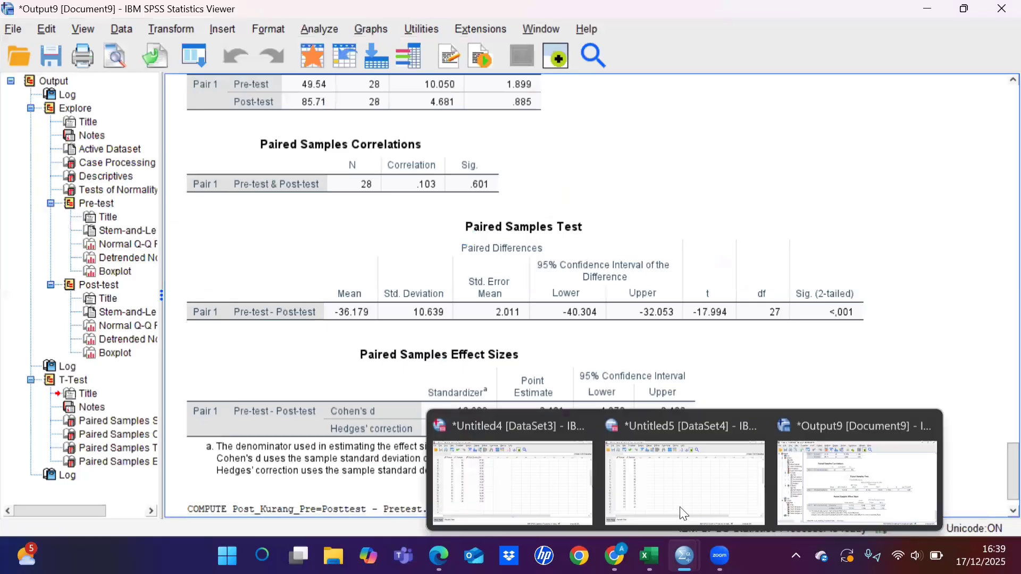
{"action": "left_click", "coordinate": [510, 468]}
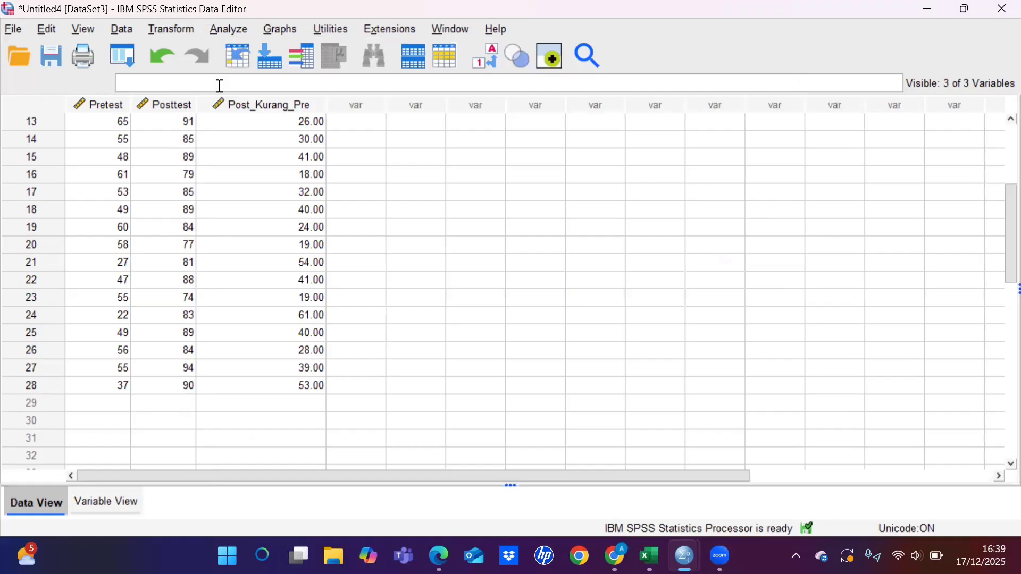
{"action": "key", "text": "alt+t"}
{"action": "key", "text": "Down"}
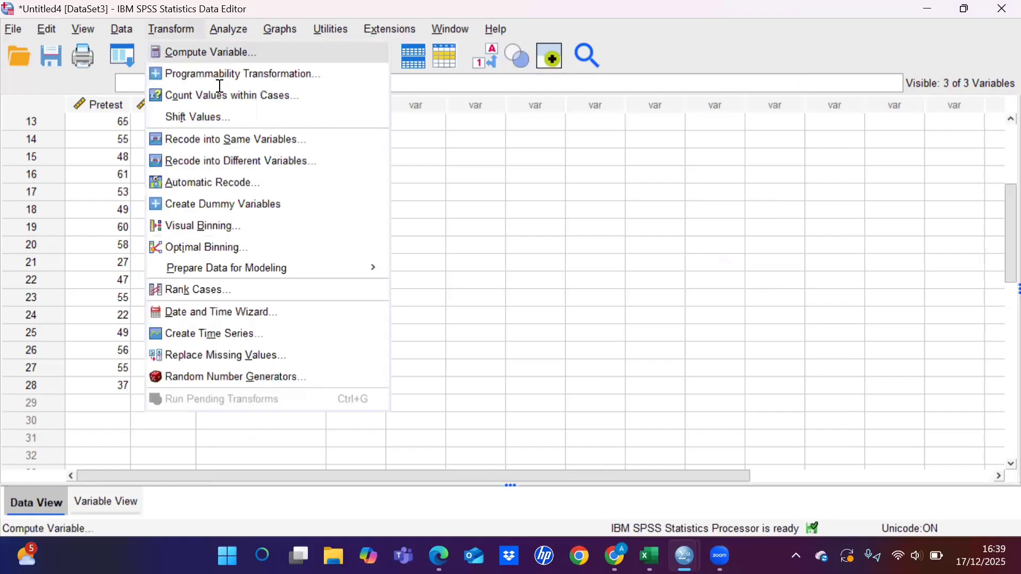
{"action": "key", "text": "Return"}
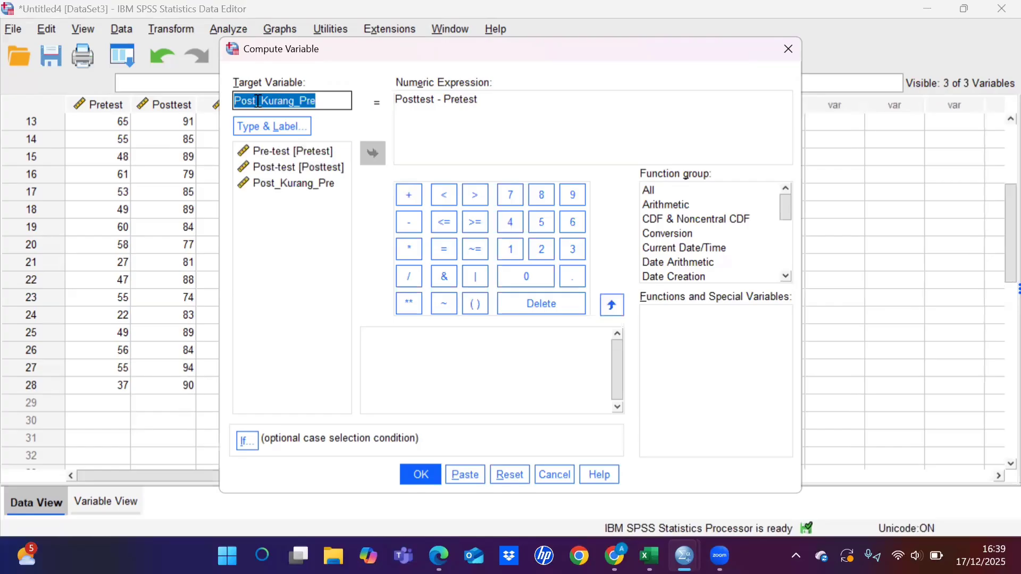
{"action": "left_click", "coordinate": [259, 101]}
{"action": "key", "text": "BackSpace"}
{"action": "key", "text": "BackSpace"}
{"action": "key", "text": "BackSpace"}
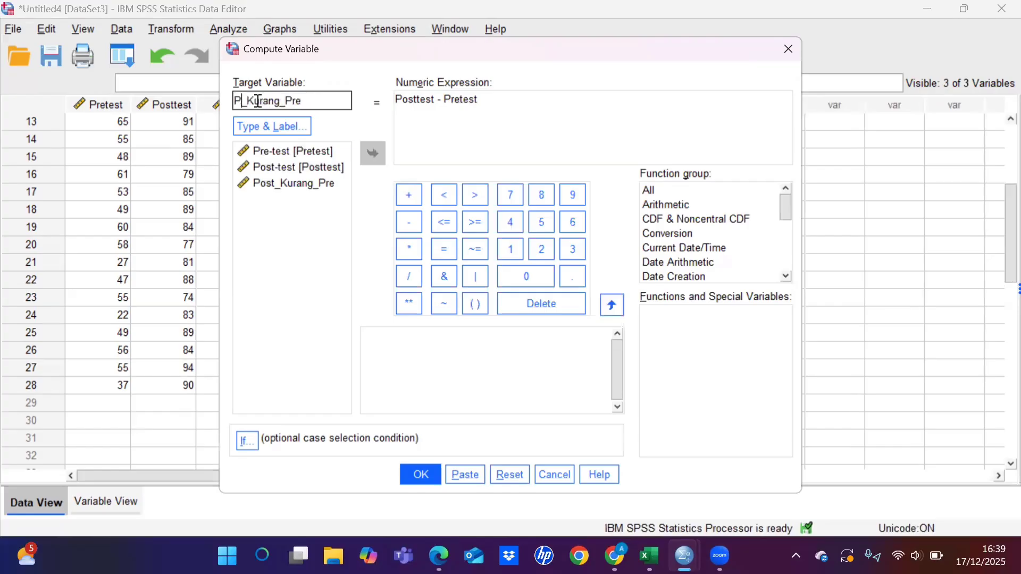
{"action": "key", "text": "BackSpace"}
{"action": "type", "text": "Seratu"}
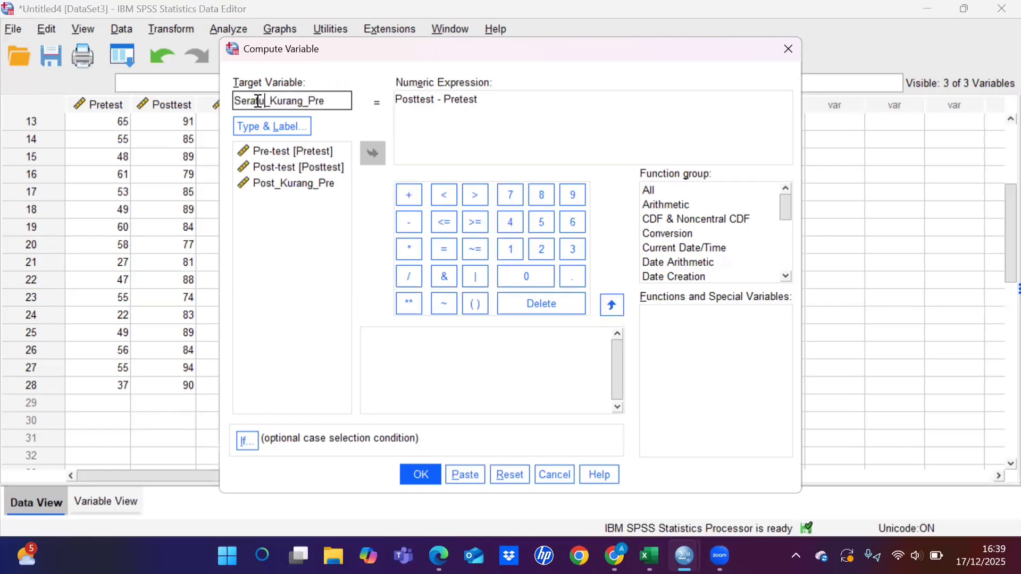
{"action": "type", "text": "s"}
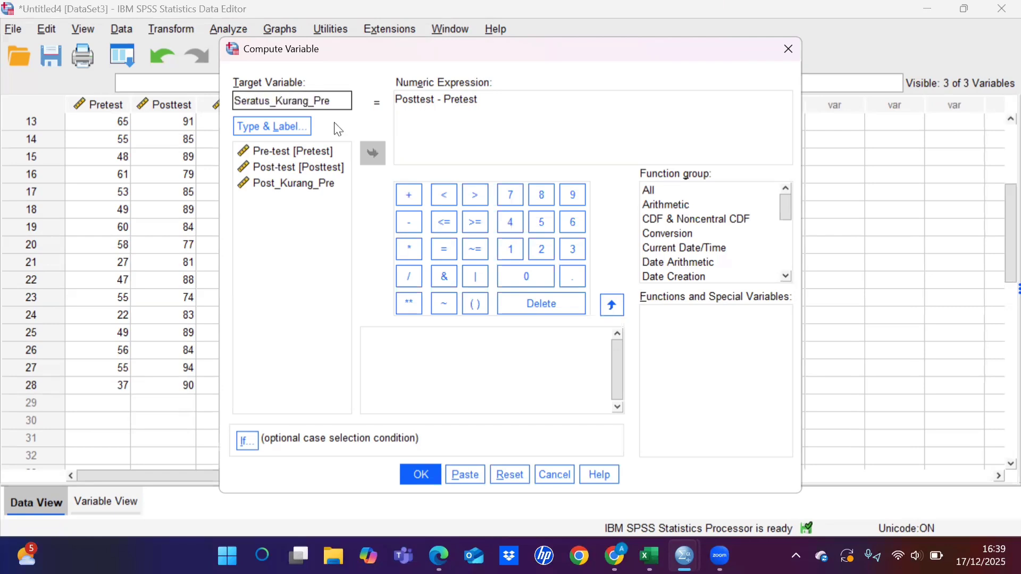
Step: Replace the numeric expression for Seratus_Kurang_Pre with 100 - Pretest and compute the variable
{"action": "left_click", "coordinate": [394, 103]}
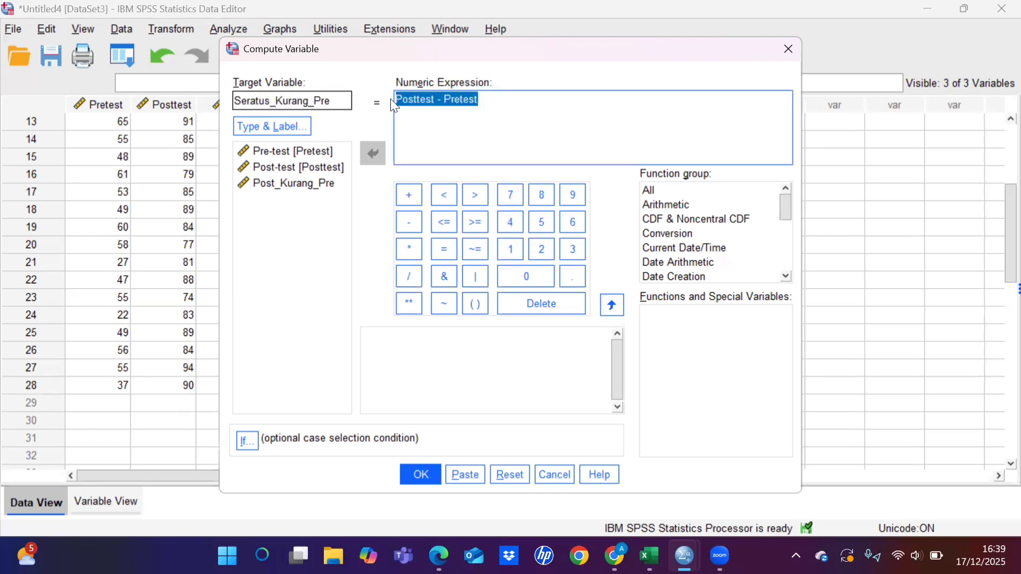
{"action": "key", "text": "Delete"}
{"action": "left_click", "coordinate": [507, 250]}
{"action": "double_click", "coordinate": [514, 272]}
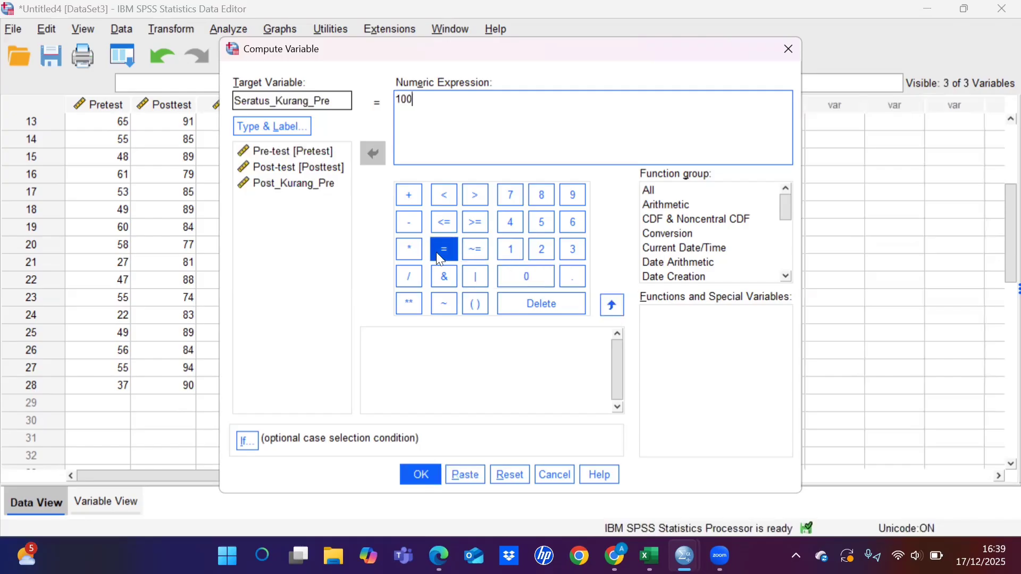
{"action": "left_click", "coordinate": [409, 226]}
{"action": "left_click", "coordinate": [319, 151]}
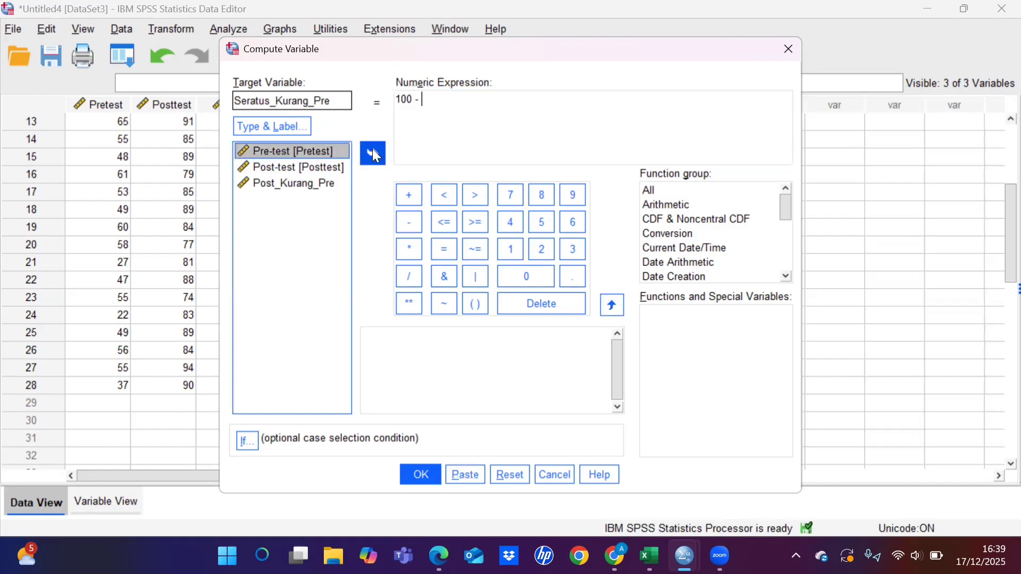
{"action": "left_click", "coordinate": [374, 154]}
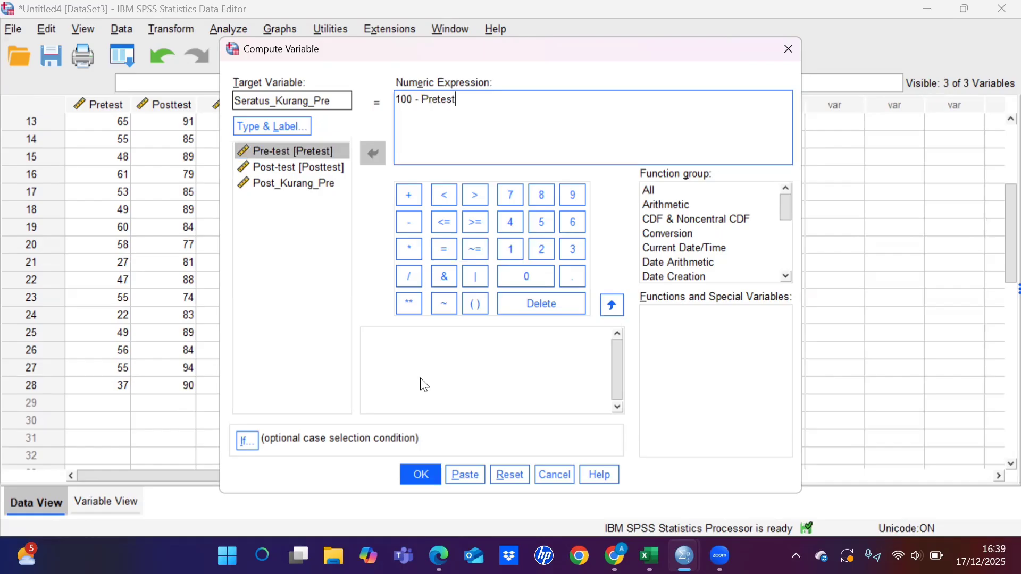
{"action": "left_click", "coordinate": [419, 471]}
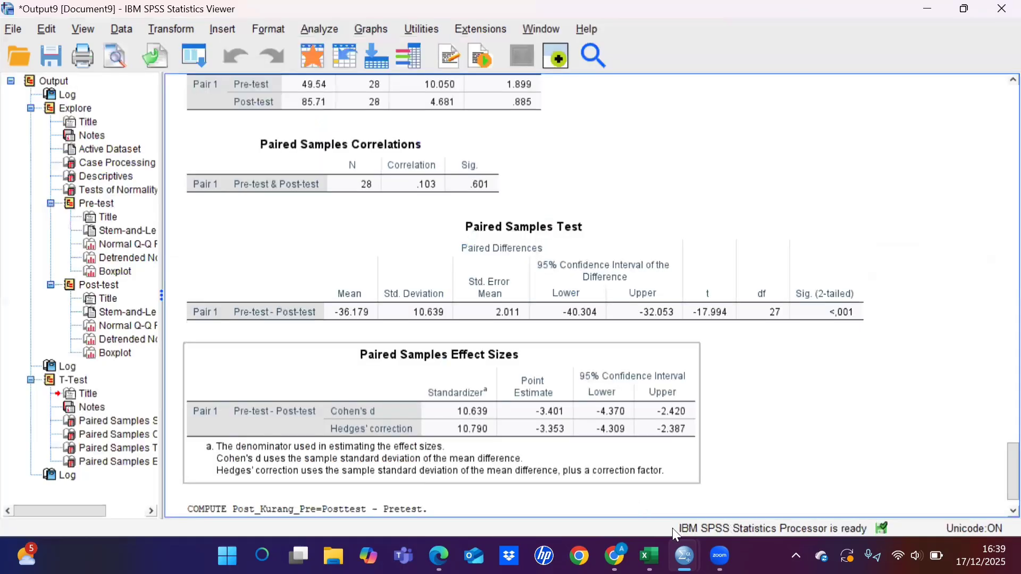
Step: Return to the Untitled4 dataset and start a Compute Variable transformation with the target variable Ngain_Score
{"action": "left_click", "coordinate": [685, 553]}
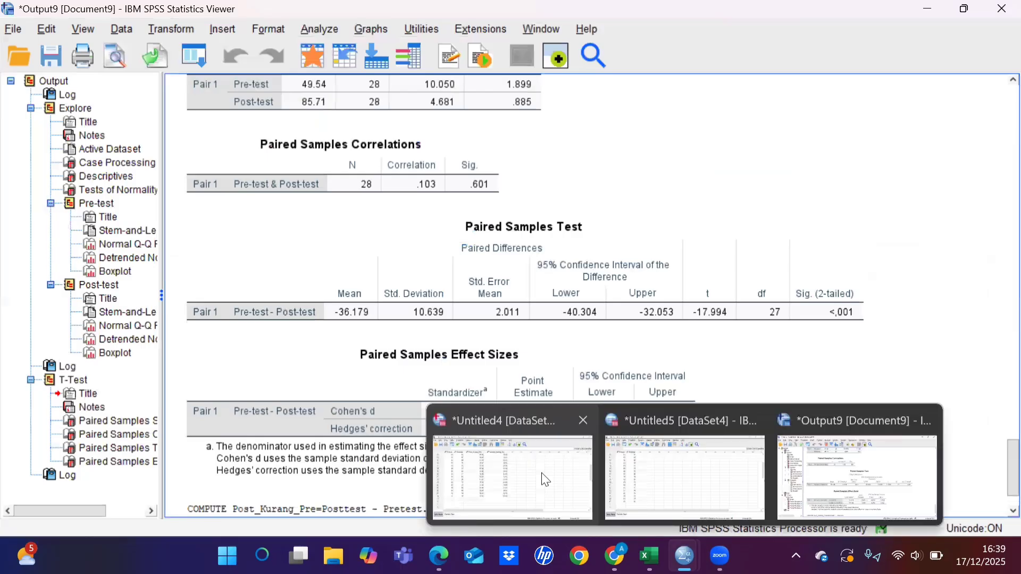
{"action": "left_click", "coordinate": [542, 473]}
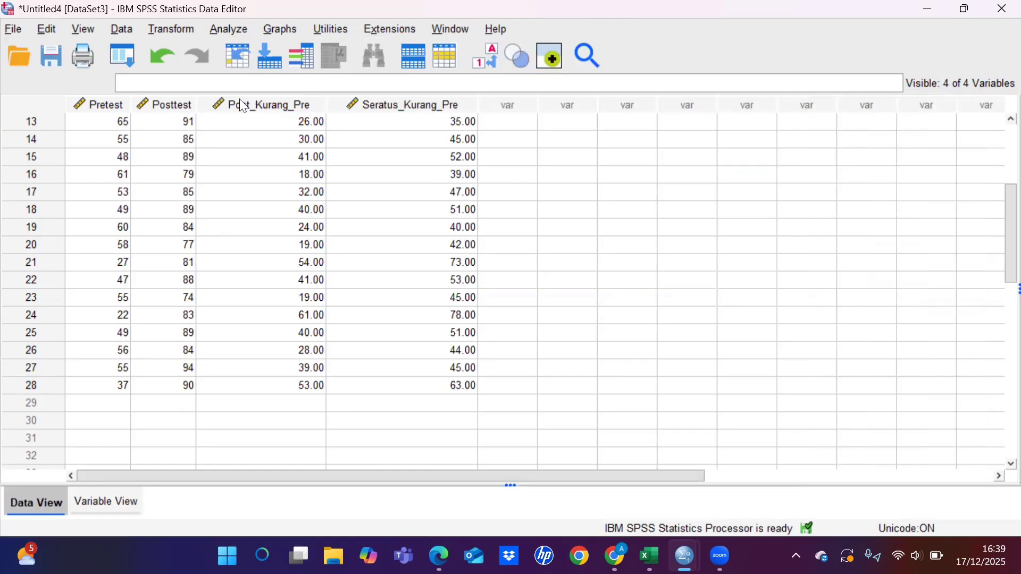
{"action": "key", "text": "alt+t"}
{"action": "key", "text": "Return"}
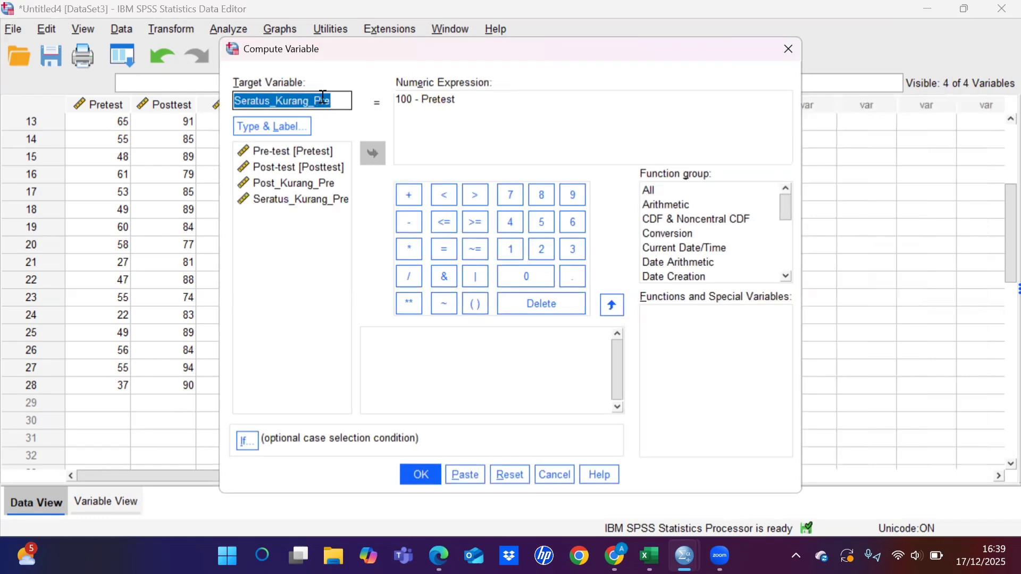
{"action": "key", "text": "BackSpace"}
{"action": "type", "text": "Nga"}
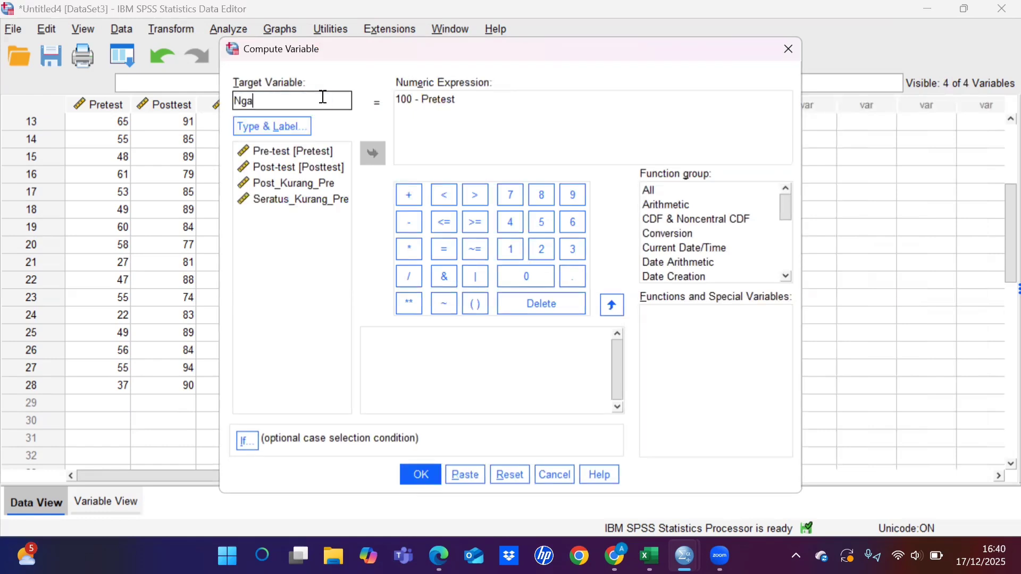
{"action": "type", "text": "in_Score"}
Step: Replace the numeric expression for Ngain_Score with Post_Kurang_Pre / Seratus_Kurang_Pre and compute the variable
{"action": "key", "text": "Tab"}
{"action": "key", "text": "BackSpace"}
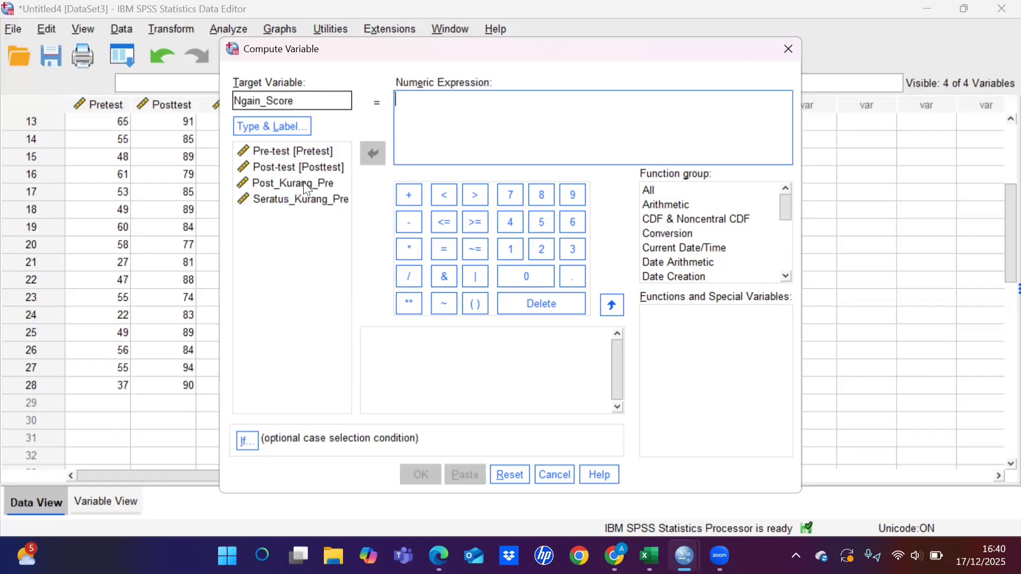
{"action": "left_click", "coordinate": [299, 183]}
{"action": "left_click", "coordinate": [372, 154]}
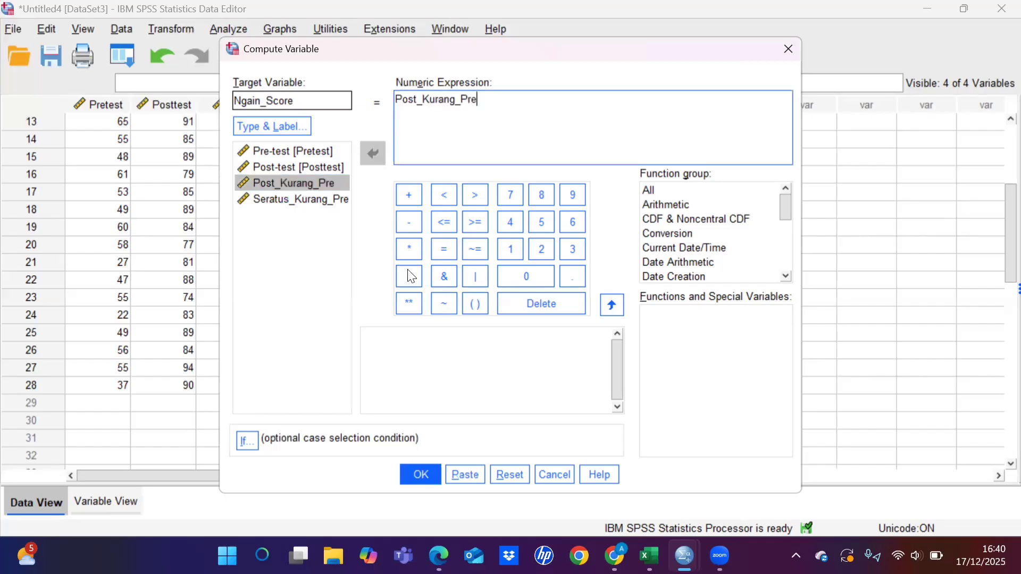
{"action": "left_click", "coordinate": [408, 276]}
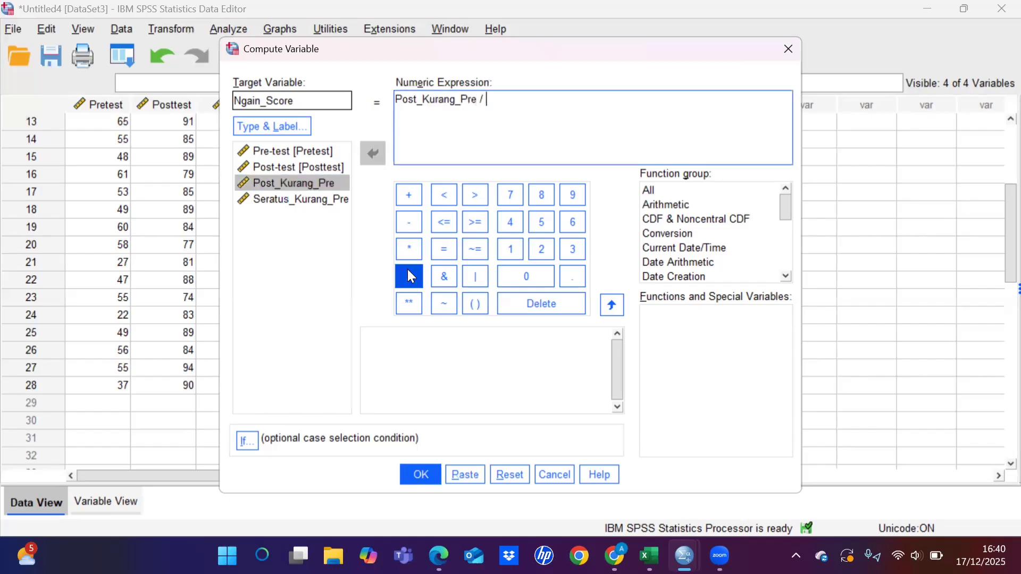
{"action": "left_click", "coordinate": [316, 204]}
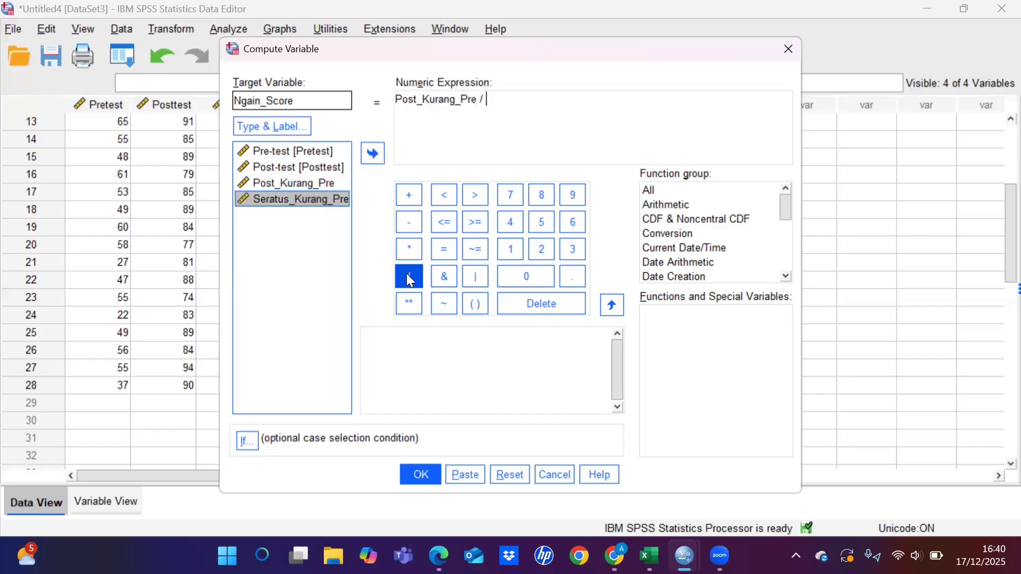
{"action": "left_click", "coordinate": [372, 158]}
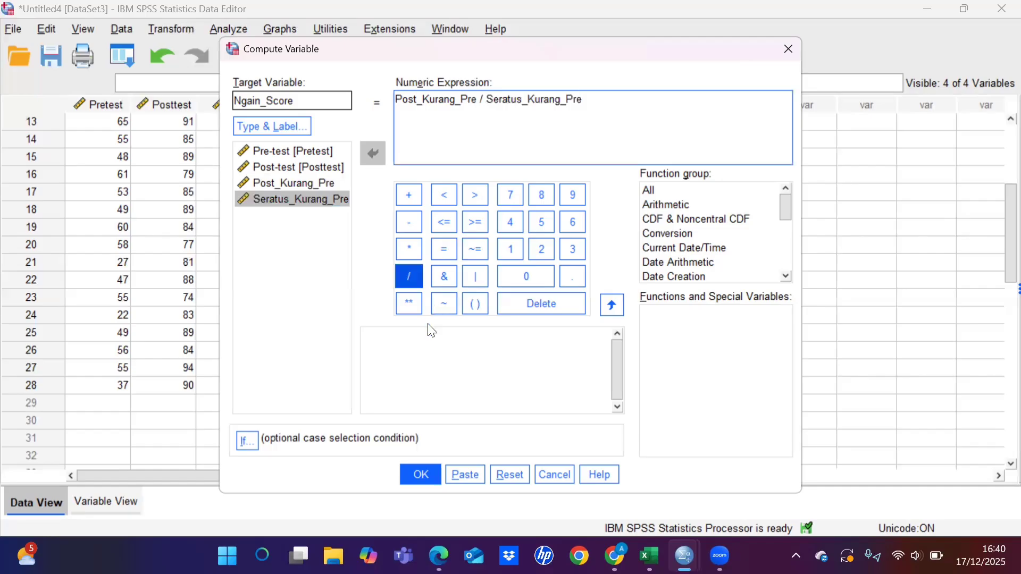
{"action": "left_click", "coordinate": [421, 466]}
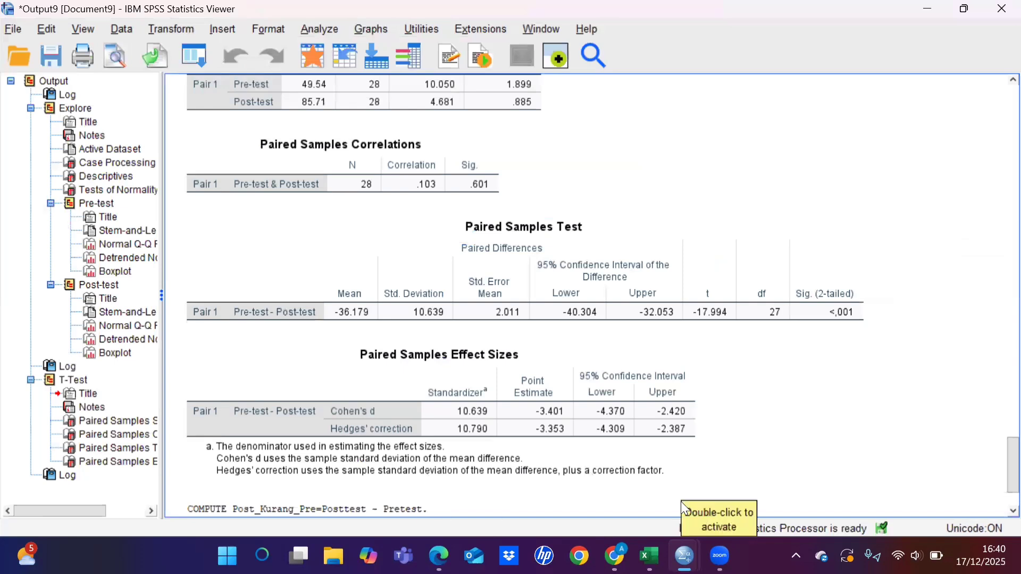
Step: Return to the Untitled4 dataset and run Descriptives on the Ngain_Score variable
{"action": "mouse_move", "coordinate": [684, 555]}
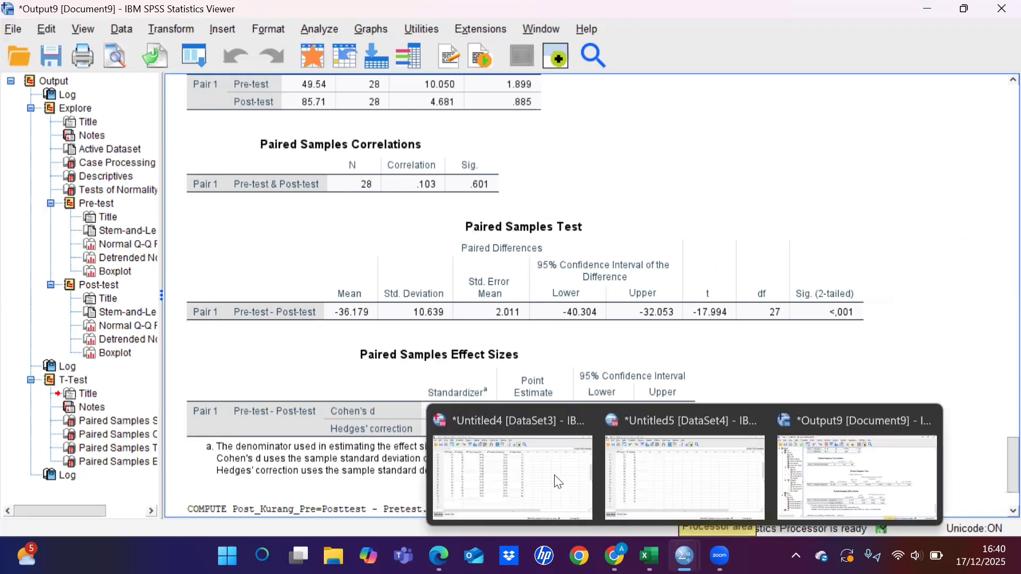
{"action": "left_click", "coordinate": [540, 471]}
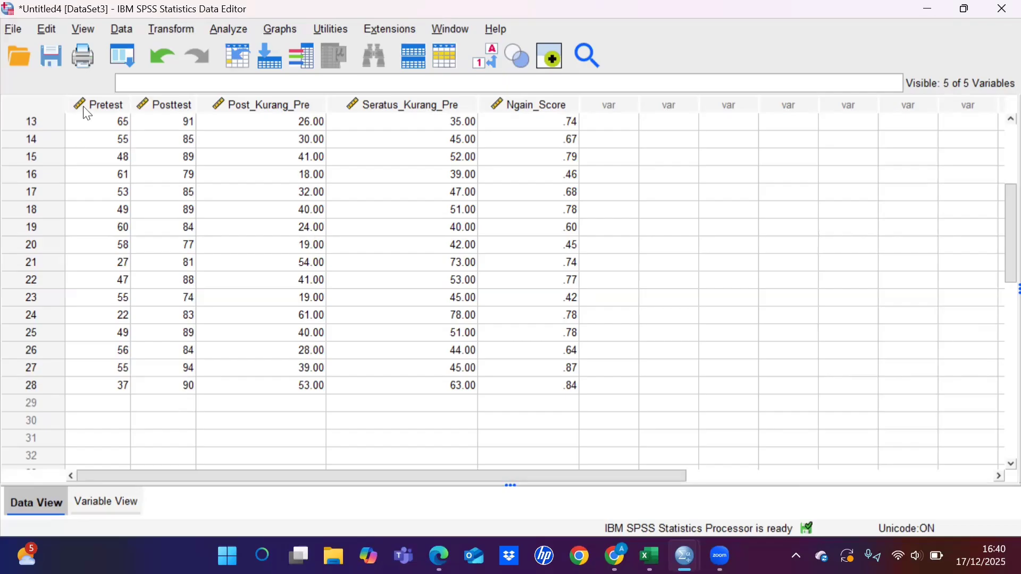
{"action": "left_click", "coordinate": [230, 32]}
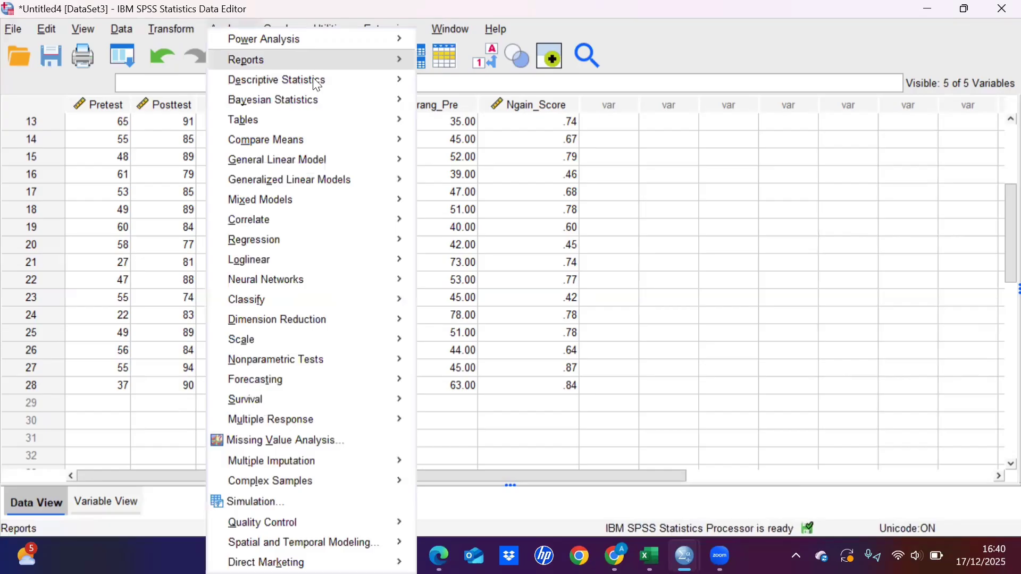
{"action": "mouse_move", "coordinate": [382, 81]}
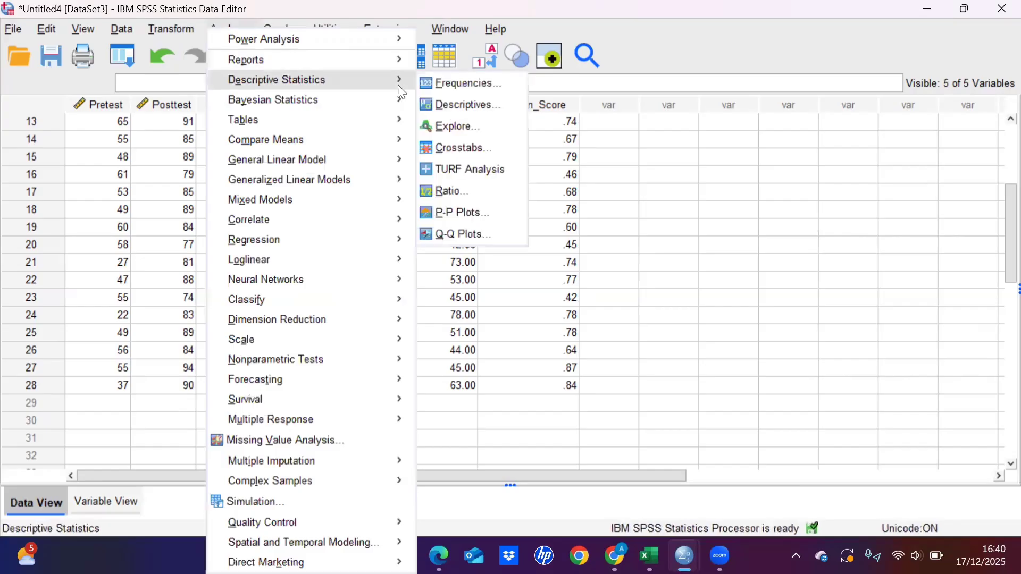
{"action": "left_click", "coordinate": [466, 108]}
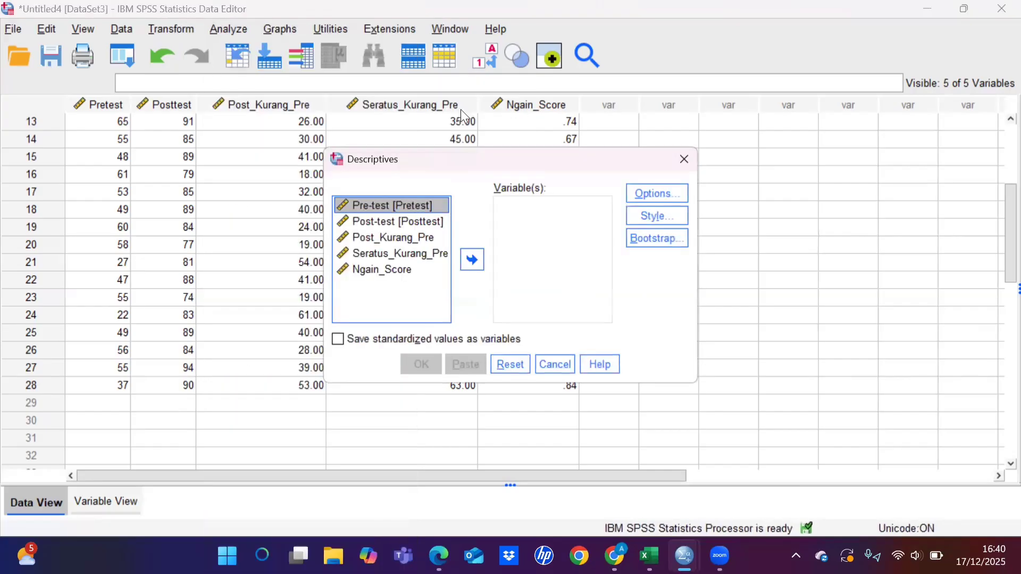
{"action": "left_click", "coordinate": [394, 272]}
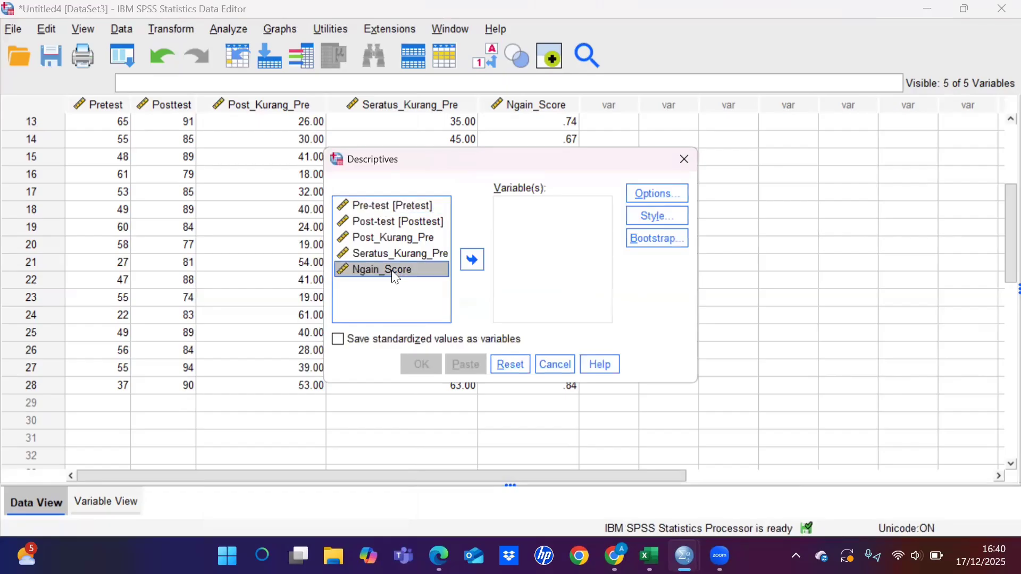
{"action": "left_click", "coordinate": [472, 260]}
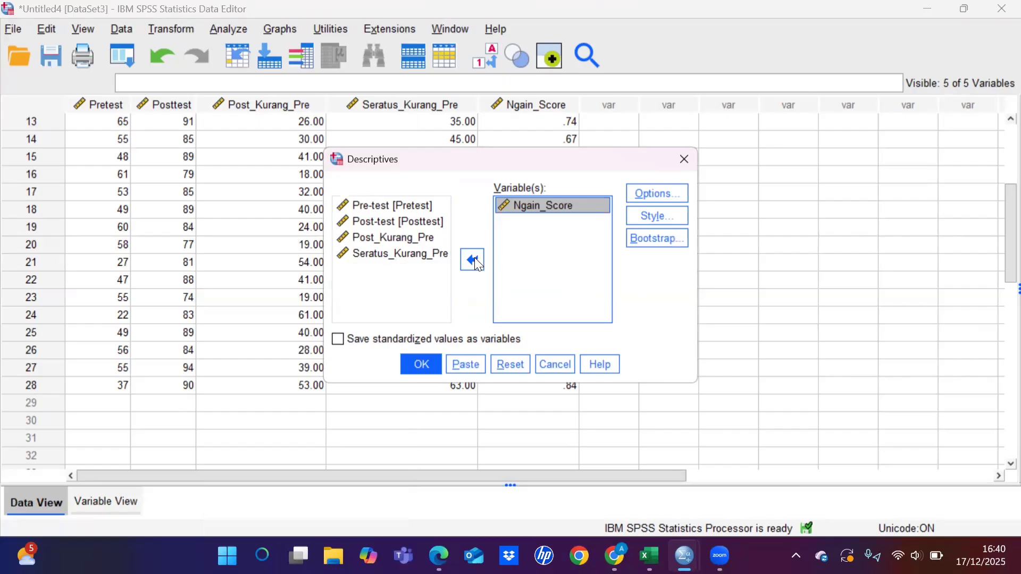
{"action": "left_click", "coordinate": [420, 365]}
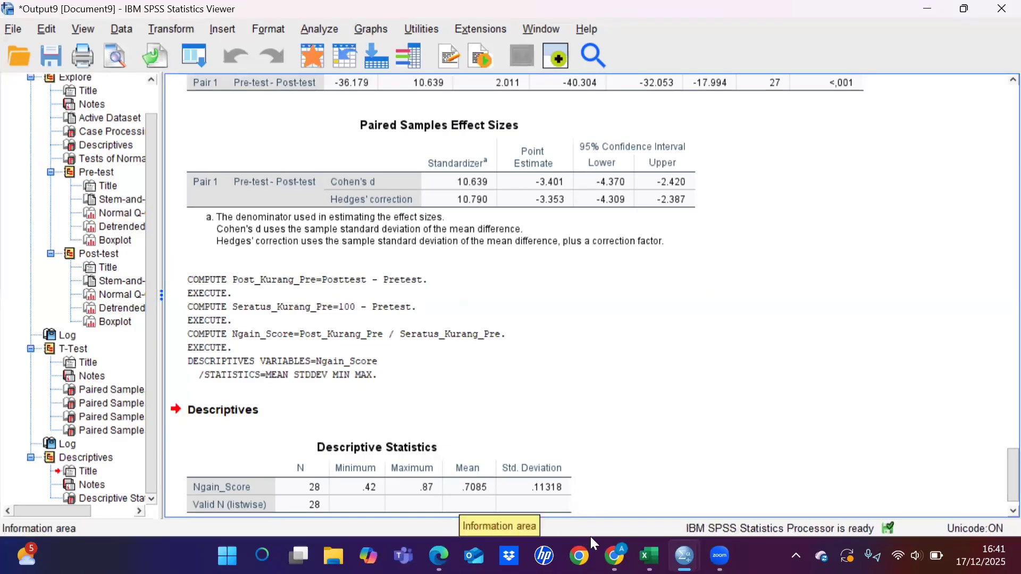
Step: Switch to the PDF in Edge and compare its N-Gain descriptives table and interpretation with the SPSS output
{"action": "mouse_move", "coordinate": [438, 555]}
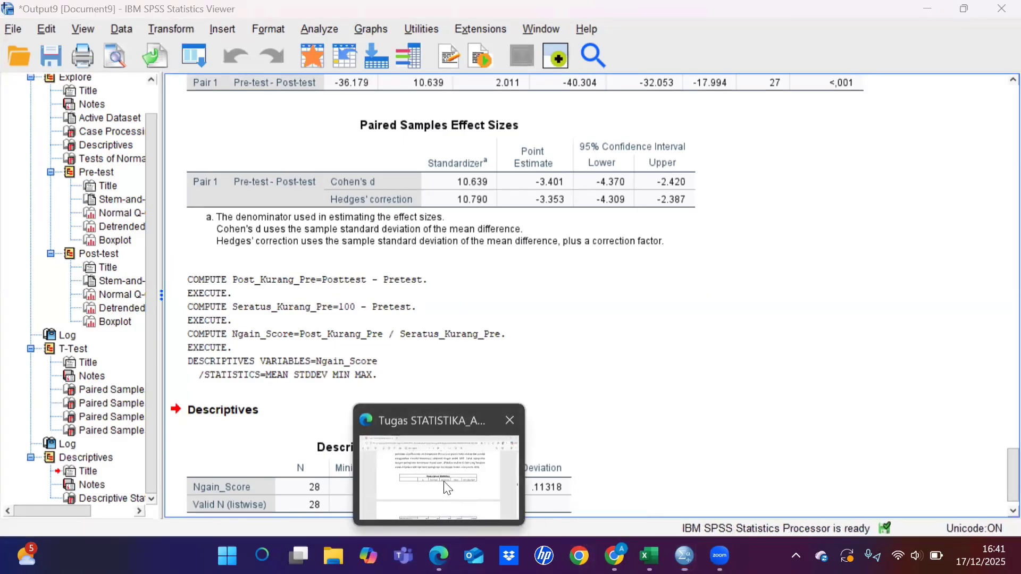
{"action": "left_click", "coordinate": [444, 481]}
{"action": "scroll", "coordinate": [488, 420], "scroll_direction": "down", "scroll_amount": 2}
{"action": "scroll", "coordinate": [488, 420], "scroll_direction": "down", "scroll_amount": 1}
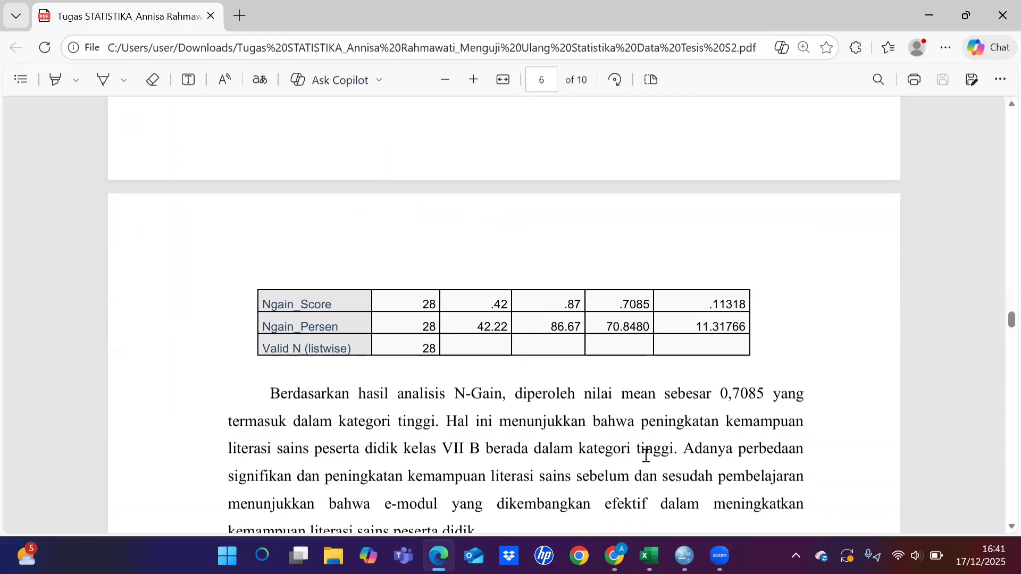
Step: Switch to the Untitled4 dataset in SPSS and start Recode into Different Variables with Ngain_Score as the input variable
{"action": "mouse_move", "coordinate": [684, 556]}
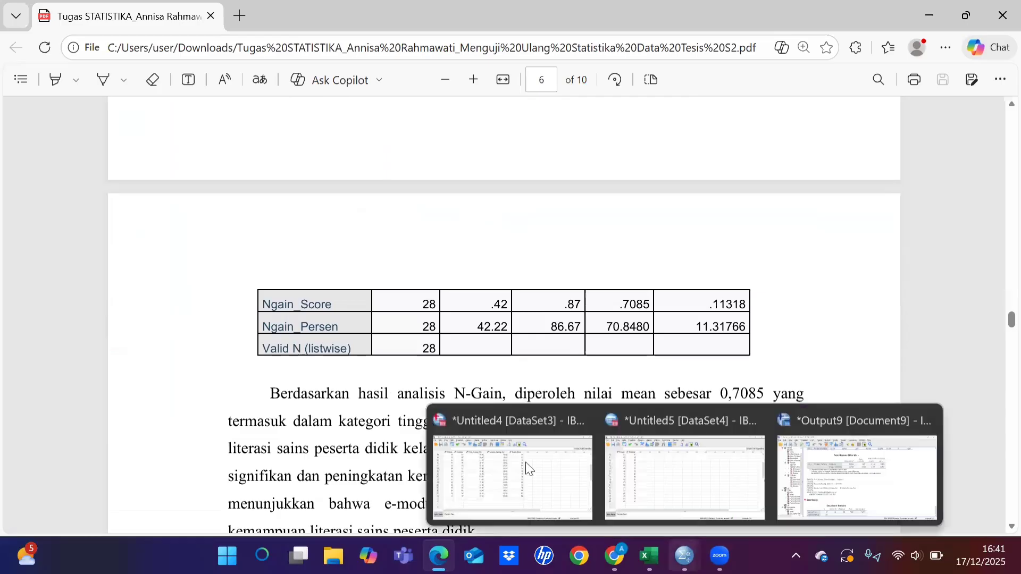
{"action": "left_click", "coordinate": [526, 469]}
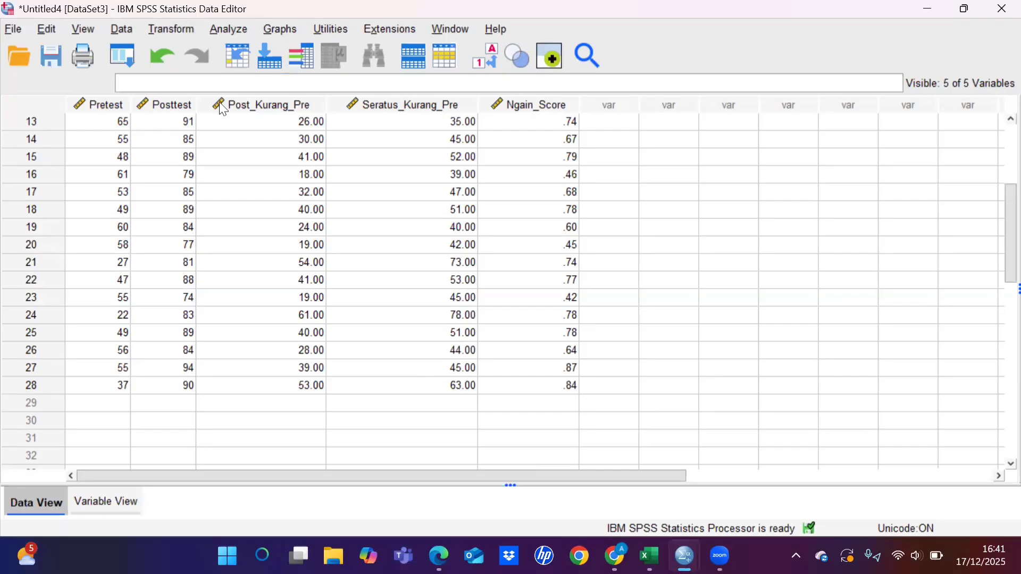
{"action": "key", "text": "alt+t"}
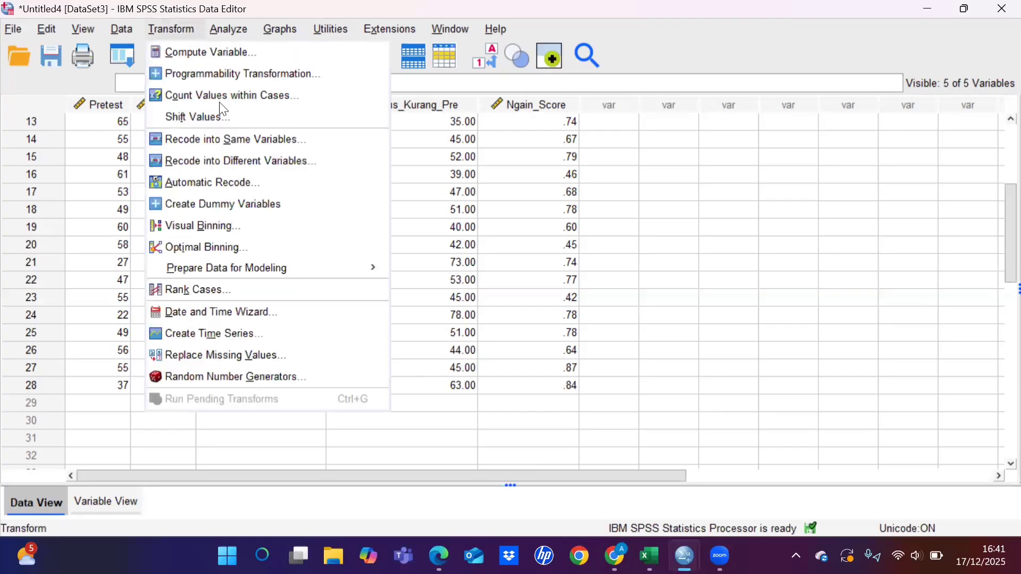
{"action": "left_click", "coordinate": [253, 163]}
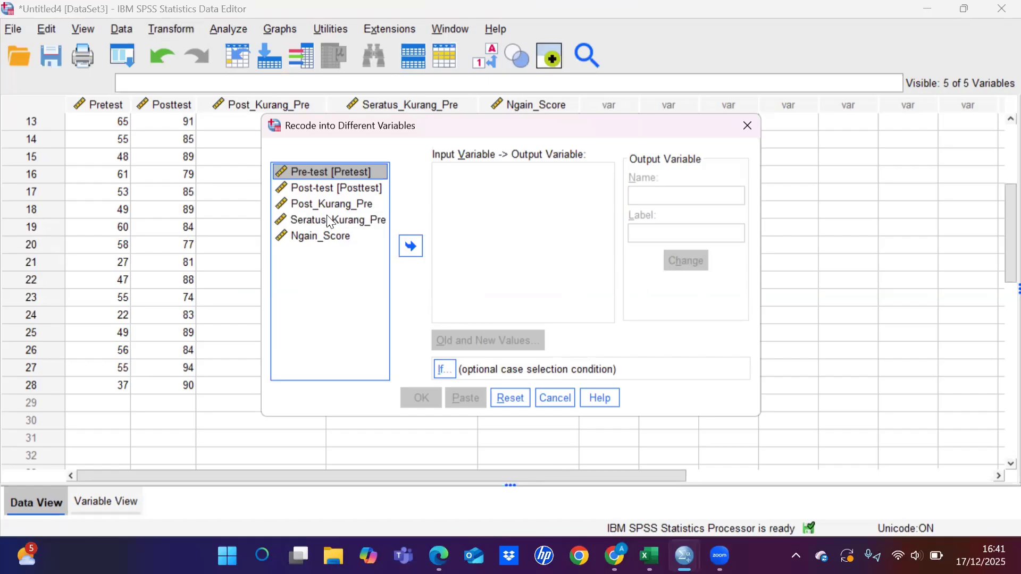
{"action": "left_click", "coordinate": [314, 238]}
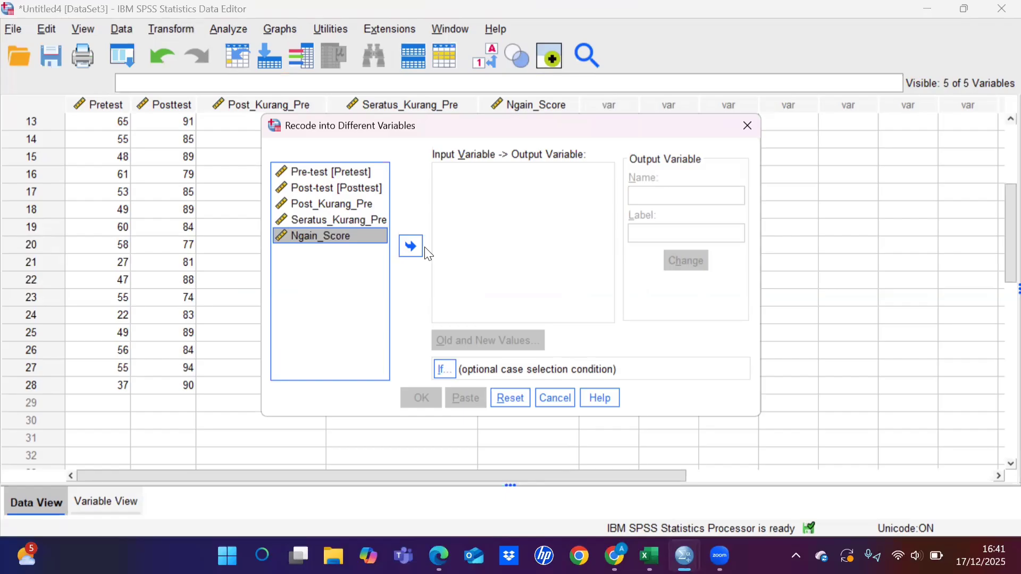
{"action": "left_click", "coordinate": [411, 246]}
Step: Name the output variable KATEGORI and assign it to the Ngain_Score recode
{"action": "left_click", "coordinate": [659, 195]}
{"action": "type", "text": "KATEGORI"}
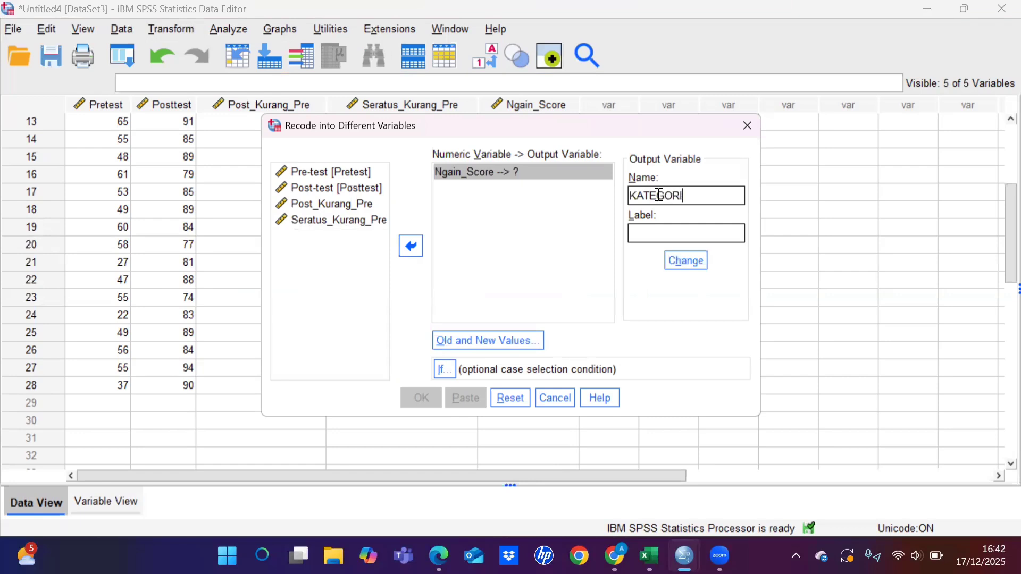
{"action": "left_click", "coordinate": [685, 263]}
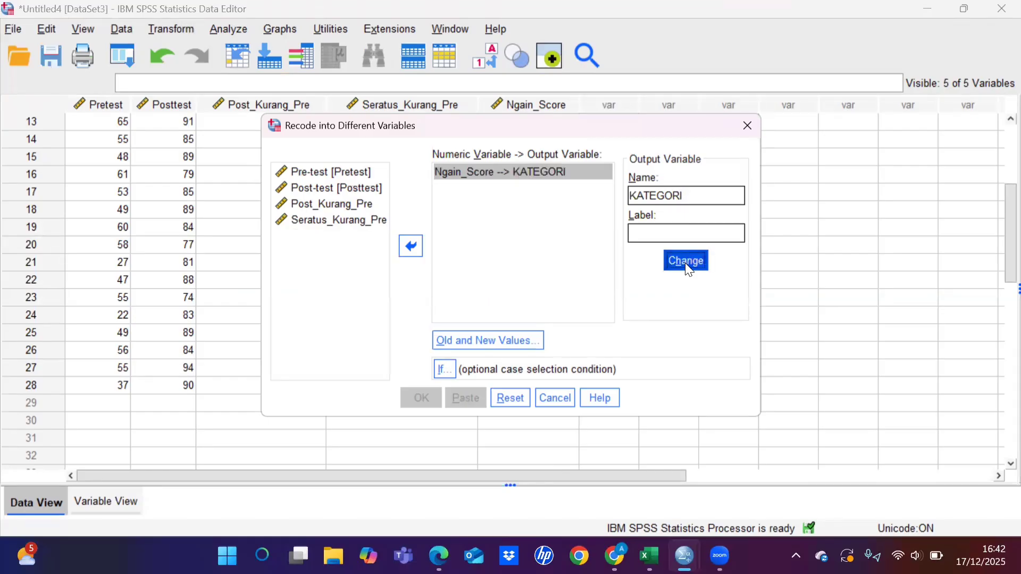
Step: Add an old-to-new value rule that recodes the range 0 through 0.3 to 1
{"action": "left_click", "coordinate": [466, 344]}
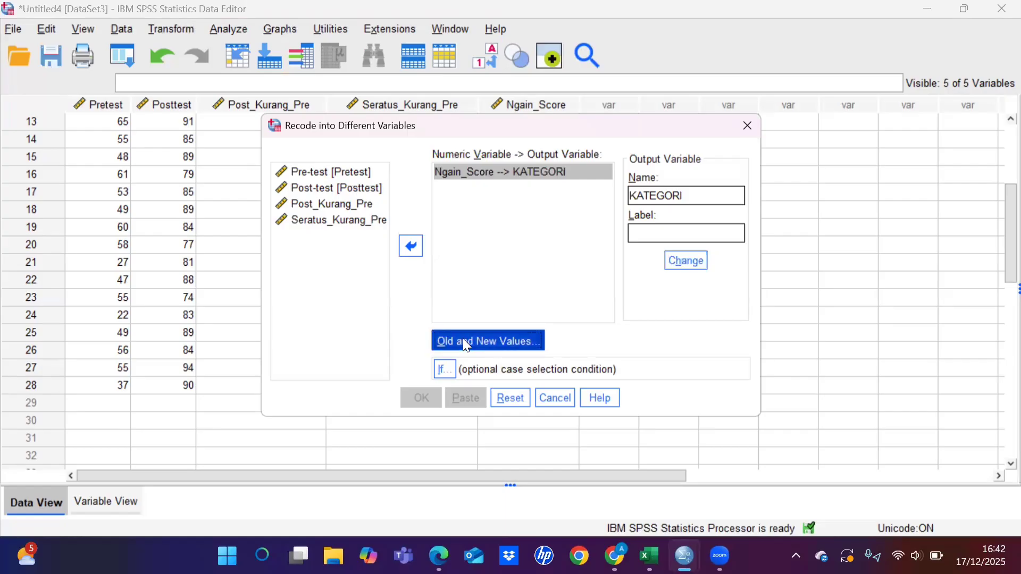
{"action": "left_click", "coordinate": [255, 231]}
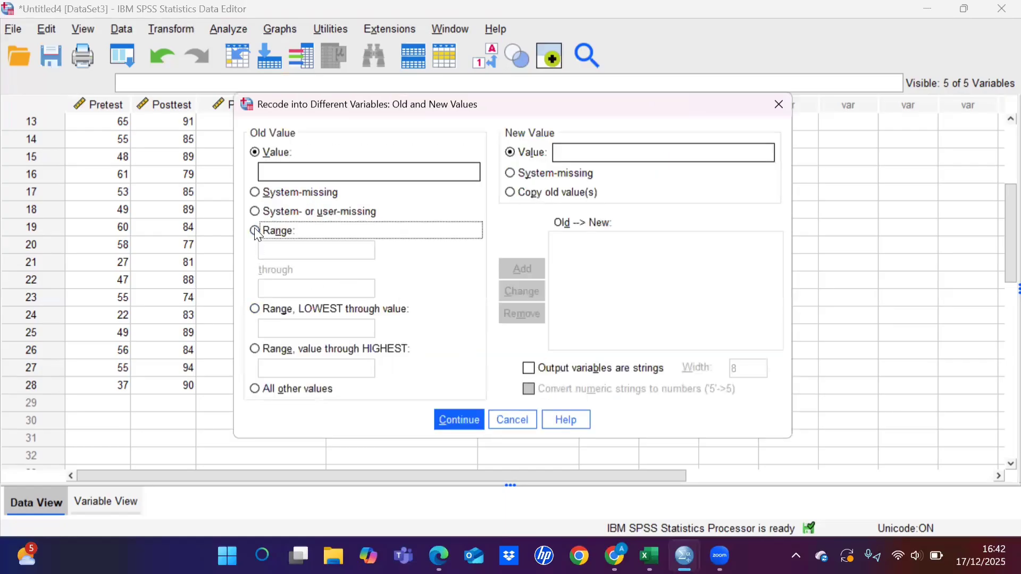
{"action": "left_click", "coordinate": [274, 251]}
{"action": "type", "text": "0"}
{"action": "left_click", "coordinate": [269, 288]}
{"action": "type", "text": "0.3"}
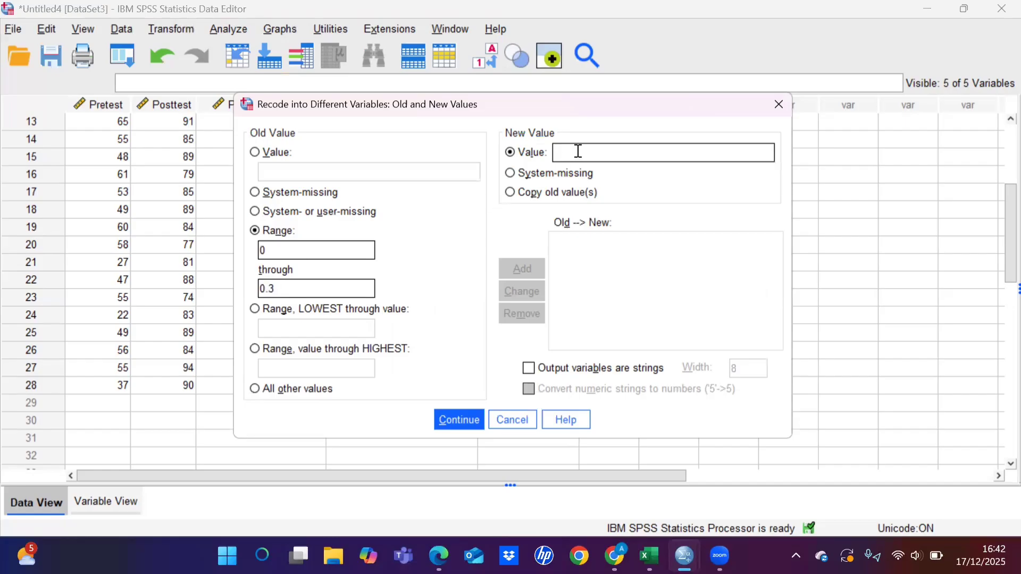
{"action": "type", "text": "1"}
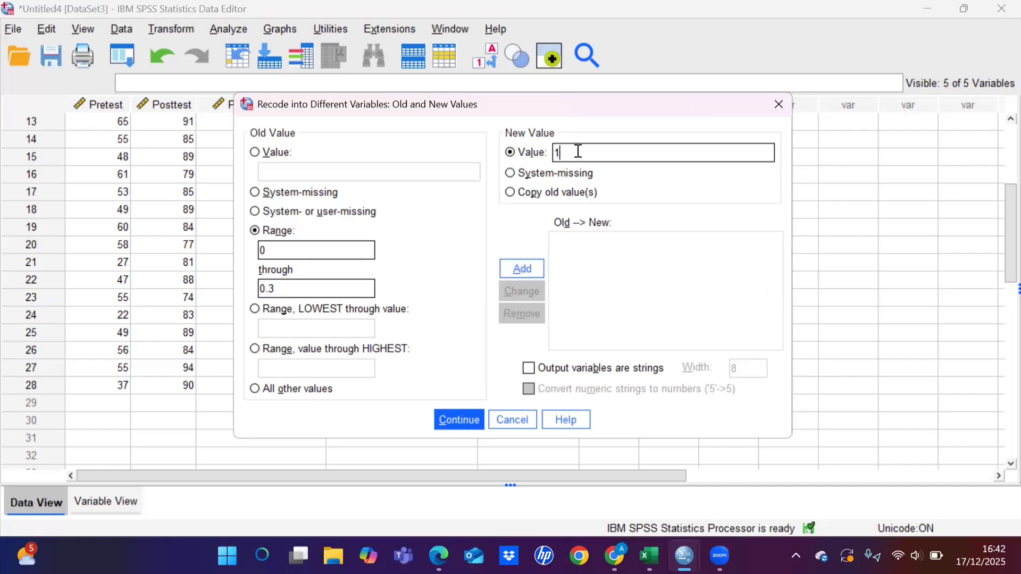
{"action": "left_click", "coordinate": [533, 272]}
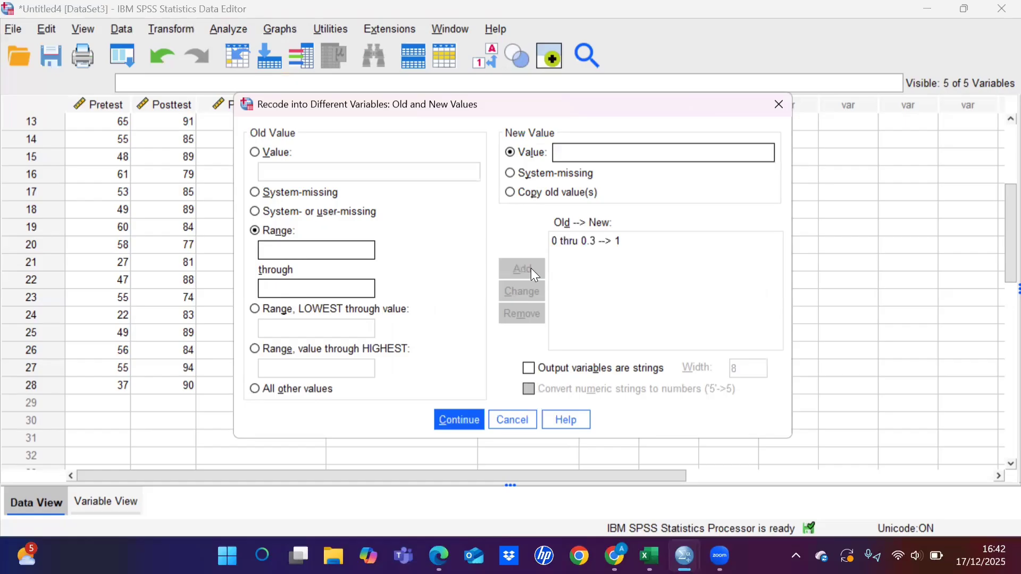
Step: Add a second recode rule that turns the range 0.3 through 0.7 into 2
{"action": "left_click", "coordinate": [313, 250]}
{"action": "type", "text": "0.3"}
{"action": "left_click", "coordinate": [292, 294]}
{"action": "type", "text": "0.7"}
{"action": "left_click", "coordinate": [578, 153]}
{"action": "type", "text": "2"}
{"action": "left_click", "coordinate": [523, 268]}
Step: Add a third rule recoding 0.7 through 1 to 3, and run the recode of Ngain_Score into KATEGORI
{"action": "left_click", "coordinate": [313, 252]}
{"action": "type", "text": "0.7"}
{"action": "left_click", "coordinate": [295, 283]}
{"action": "type", "text": "1"}
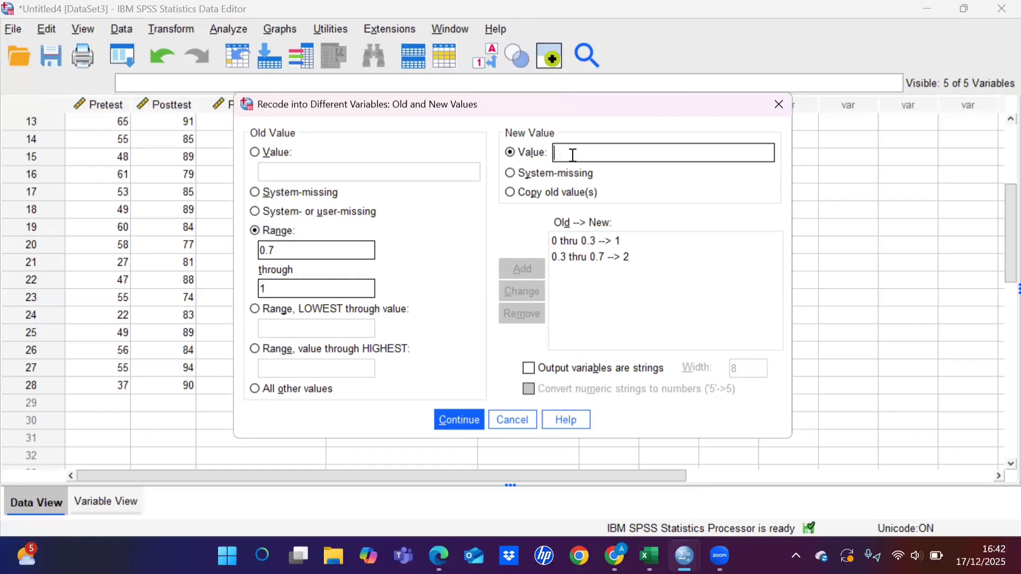
{"action": "type", "text": "3"}
{"action": "left_click", "coordinate": [526, 267]}
{"action": "left_click", "coordinate": [453, 421]}
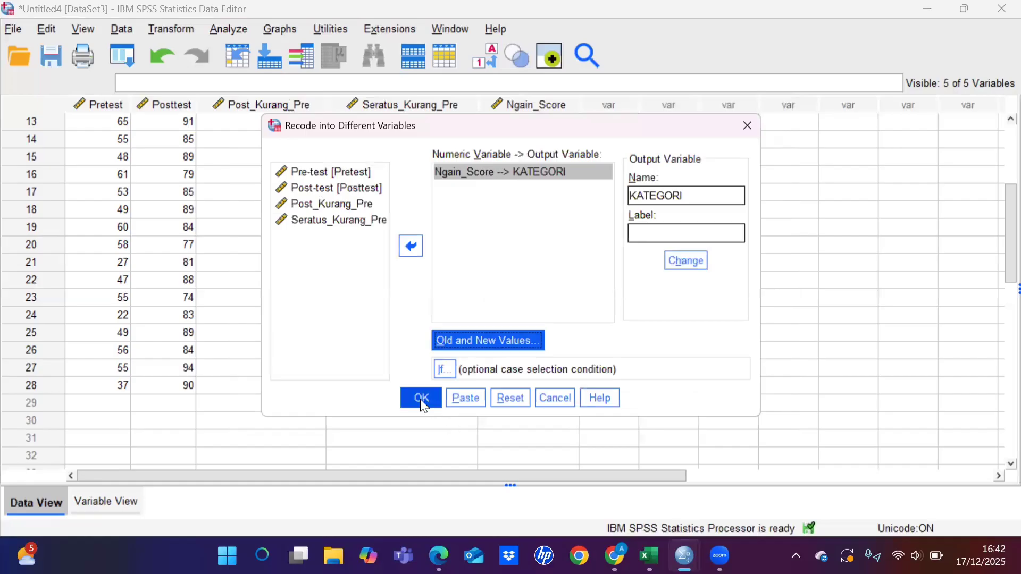
{"action": "left_click", "coordinate": [421, 399]}
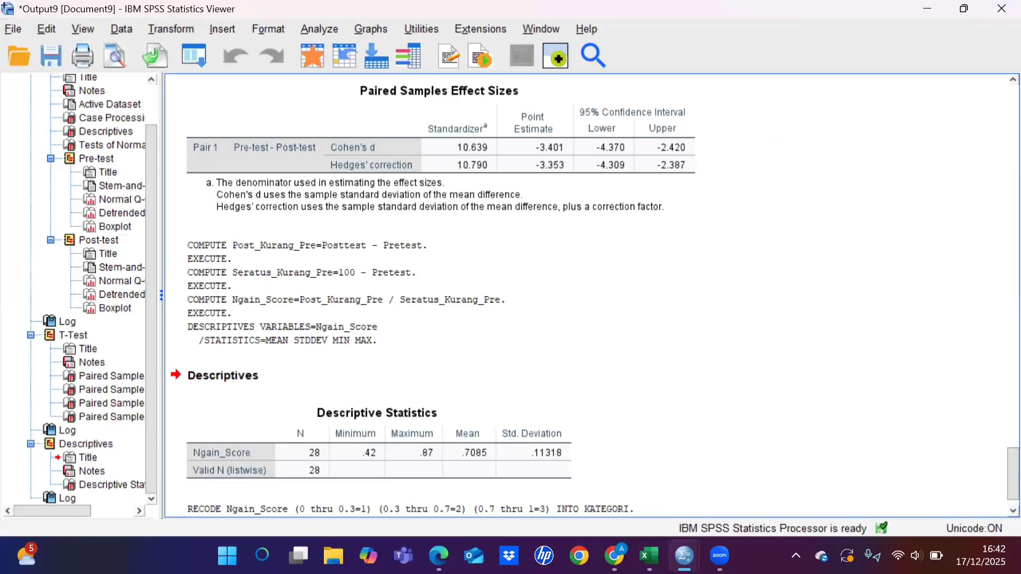
Step: Return to the Untitled4 dataset and give the KATEGORI variable the value label Rendah for 1
{"action": "mouse_move", "coordinate": [680, 550]}
{"action": "left_click", "coordinate": [522, 486]}
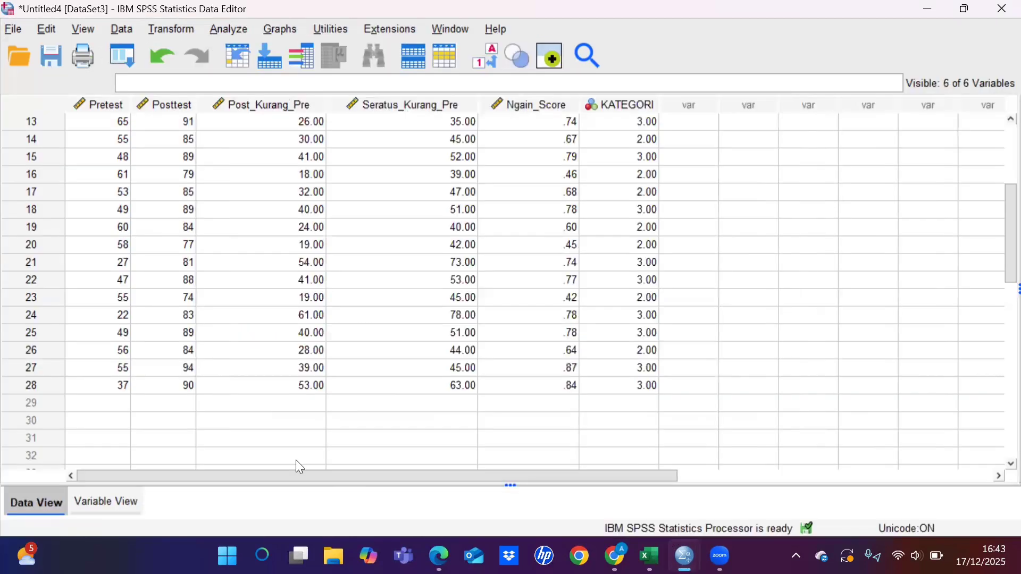
{"action": "left_click", "coordinate": [116, 497]}
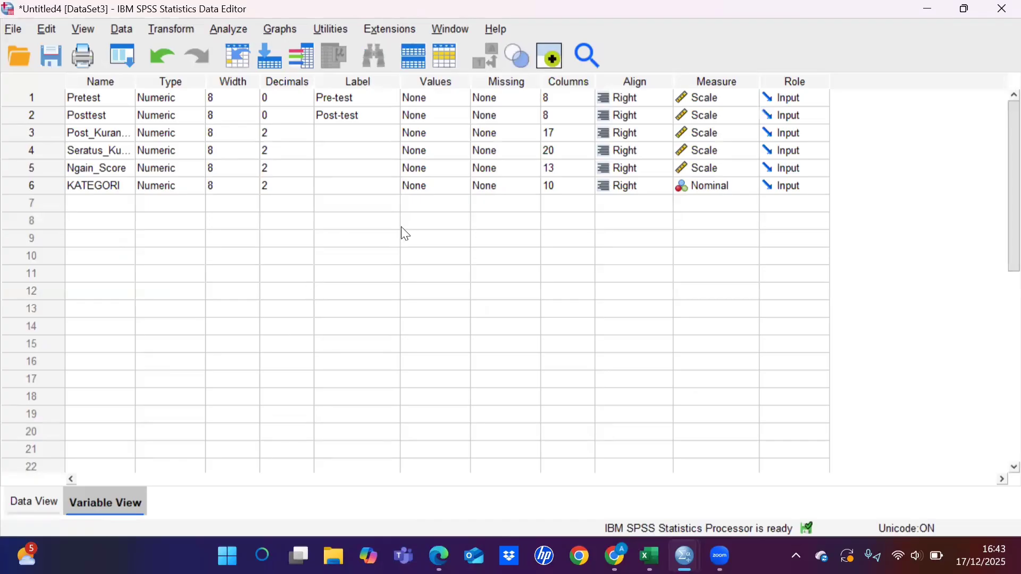
{"action": "left_click", "coordinate": [457, 190]}
{"action": "left_click", "coordinate": [458, 186]}
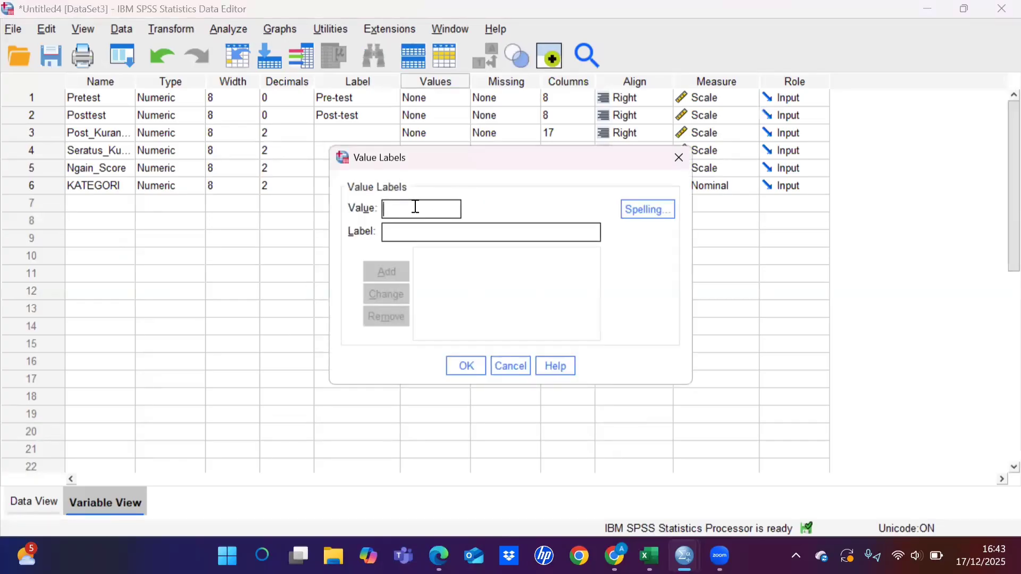
{"action": "type", "text": "1"}
{"action": "left_click", "coordinate": [410, 232]}
{"action": "type", "text": "Rend"}
{"action": "type", "text": "ah"}
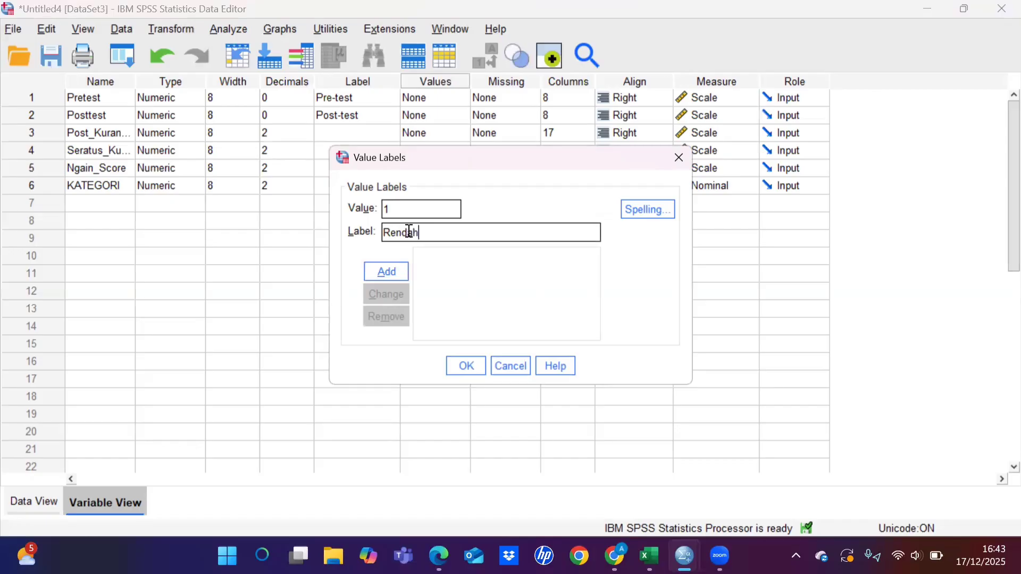
{"action": "left_click", "coordinate": [401, 274]}
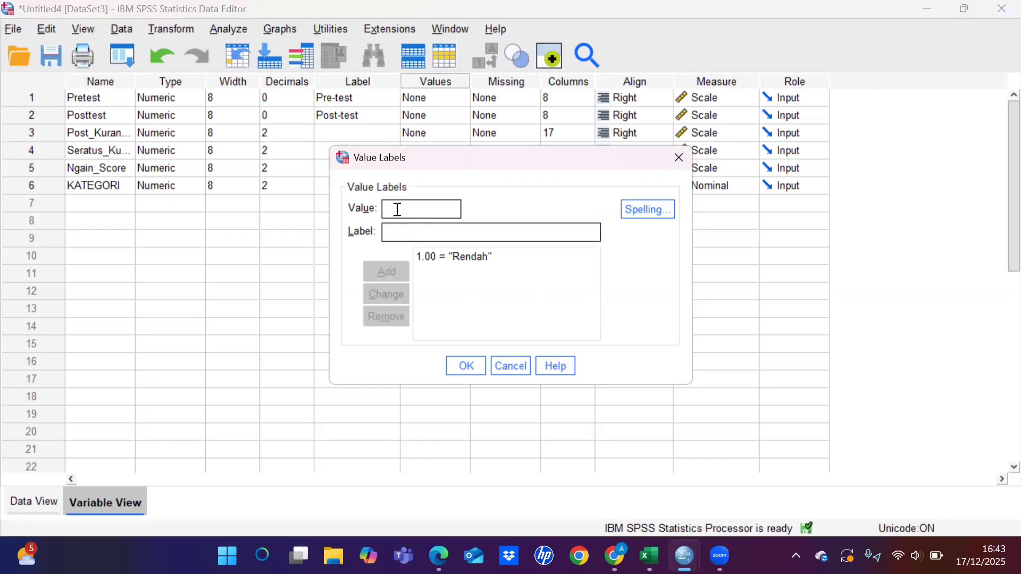
Step: Add the KATEGORI value labels Sedang for 2 and Tinggi for 3, and apply the labels
{"action": "type", "text": "2"}
{"action": "left_click", "coordinate": [391, 231]}
{"action": "type", "text": "Sedang"}
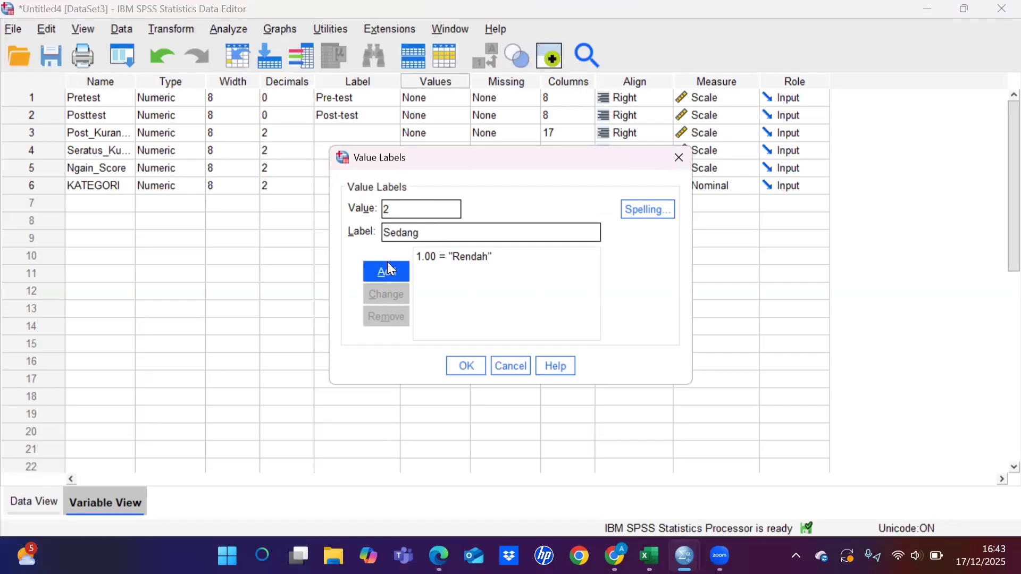
{"action": "left_click", "coordinate": [391, 270]}
{"action": "type", "text": "3"}
{"action": "left_click", "coordinate": [390, 235]}
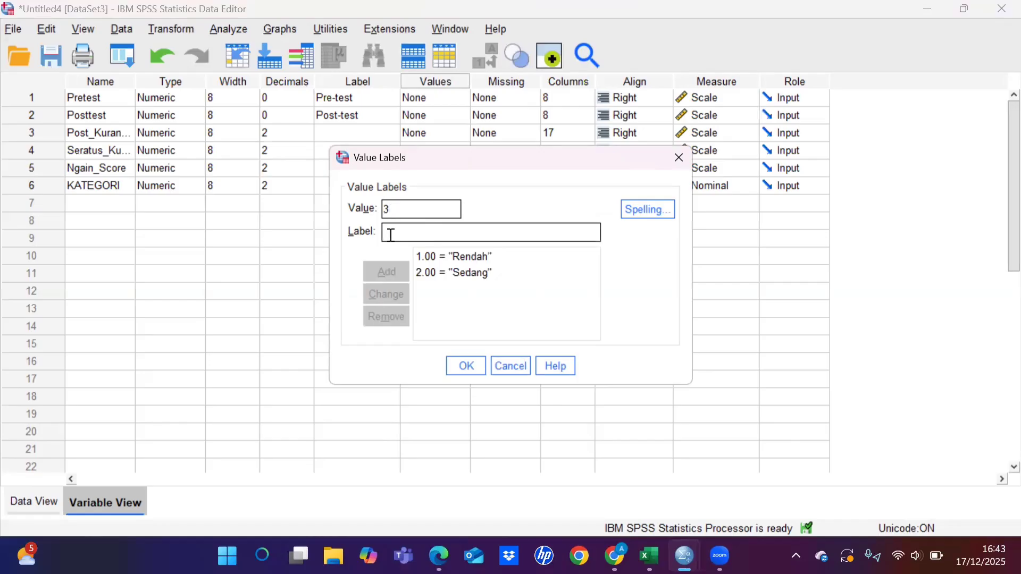
{"action": "type", "text": "Tinggi"}
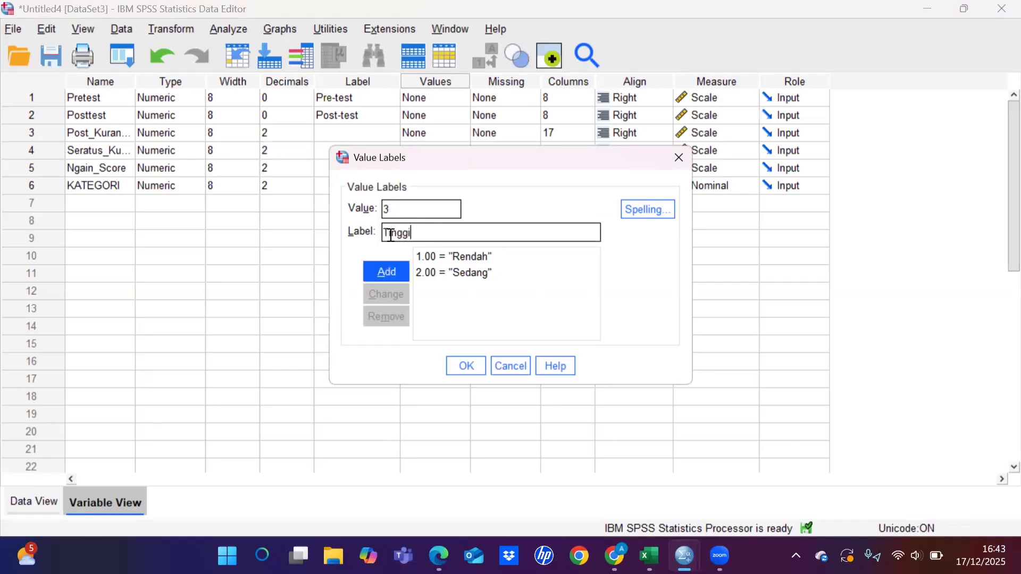
{"action": "left_click", "coordinate": [382, 270]}
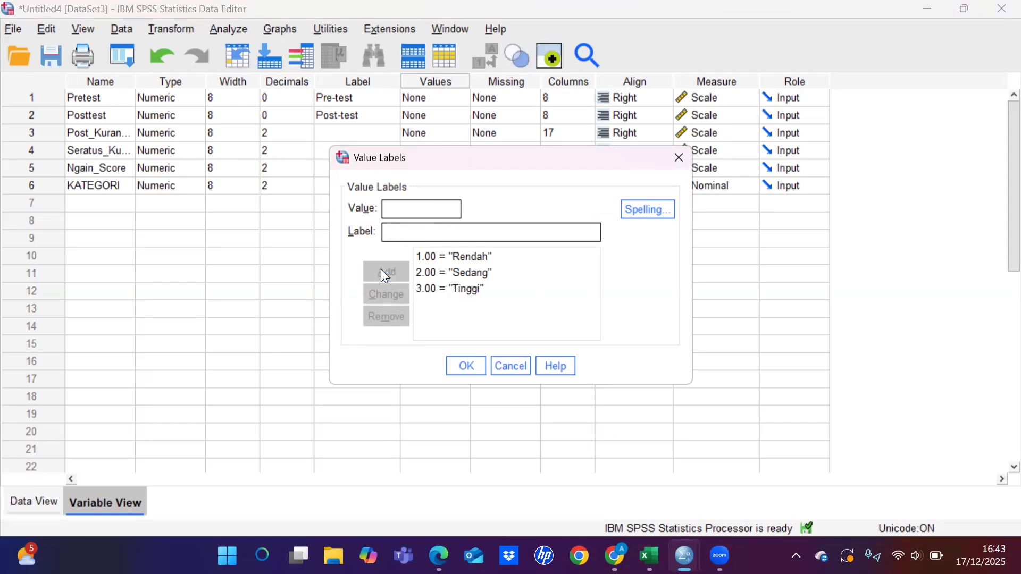
{"action": "left_click", "coordinate": [463, 368]}
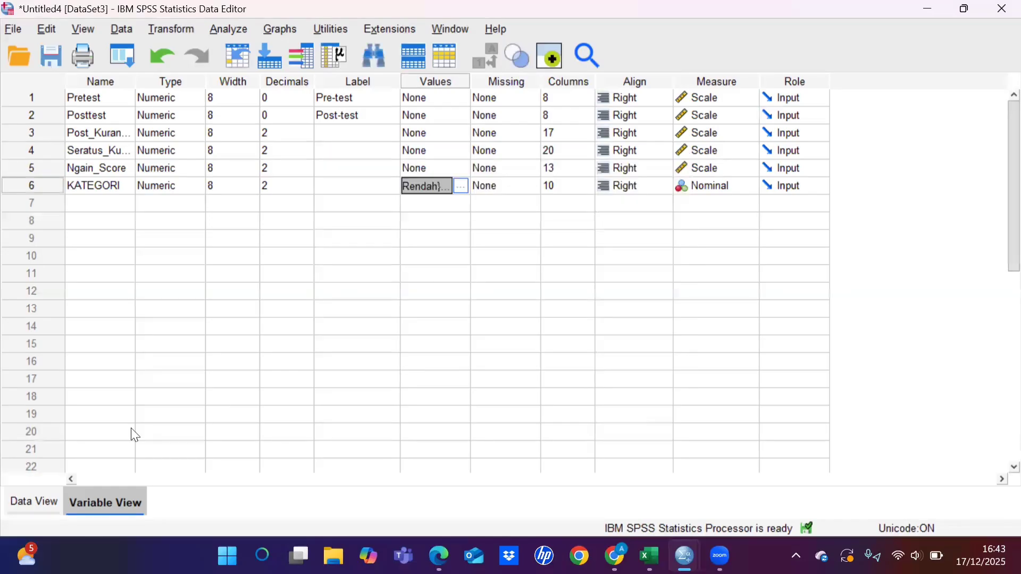
Step: Return to the case data and run Frequencies on the KATEGORI variable with frequency tables displayed
{"action": "left_click", "coordinate": [41, 500]}
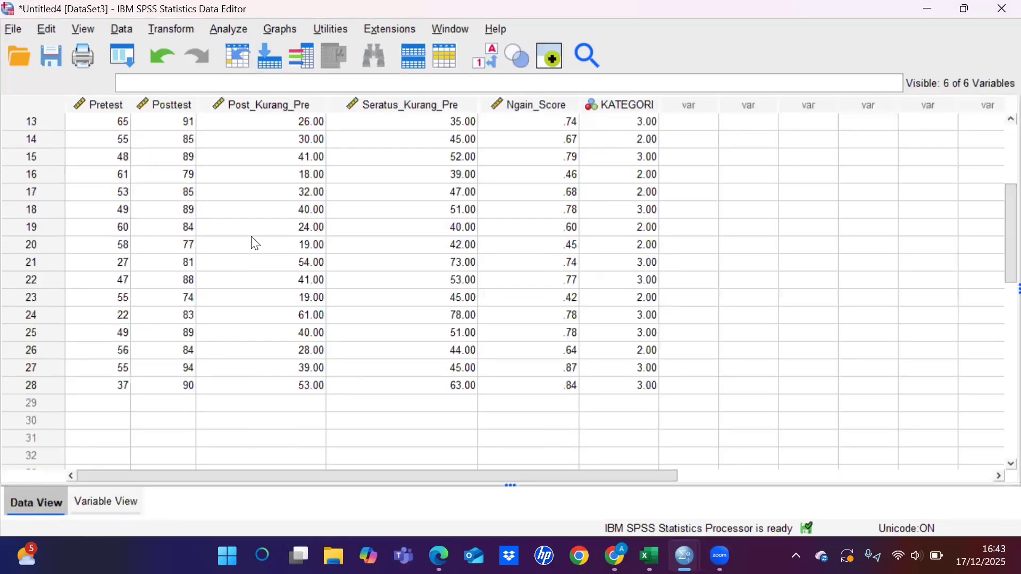
{"action": "left_click", "coordinate": [232, 27]}
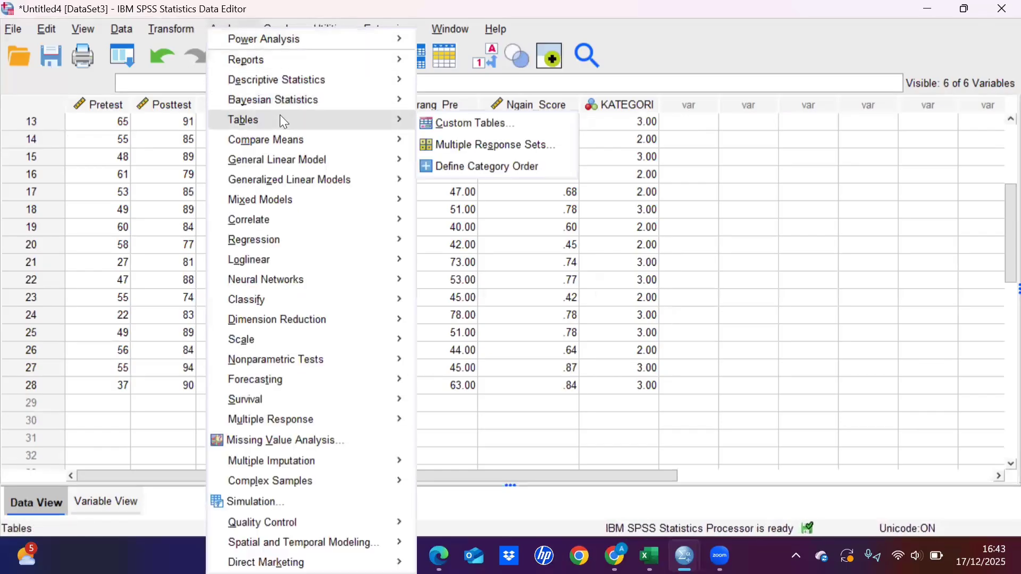
{"action": "mouse_move", "coordinate": [323, 79]}
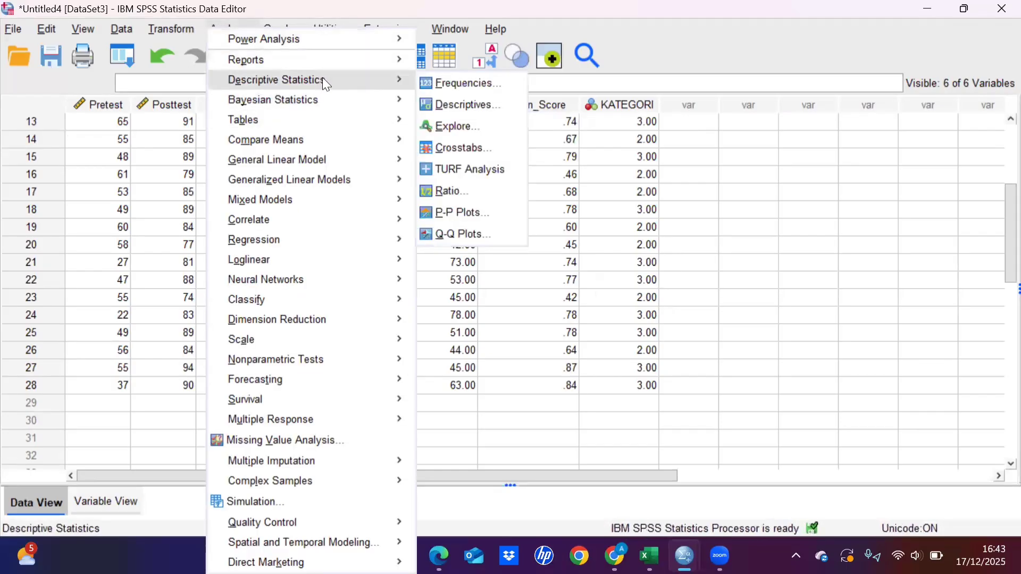
{"action": "left_click", "coordinate": [475, 85]}
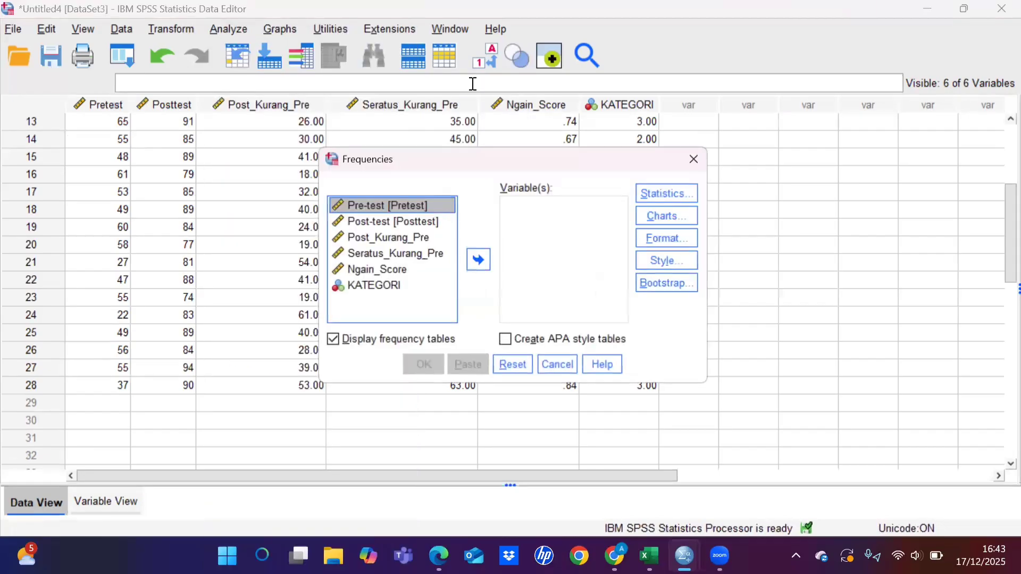
{"action": "left_click", "coordinate": [381, 286]}
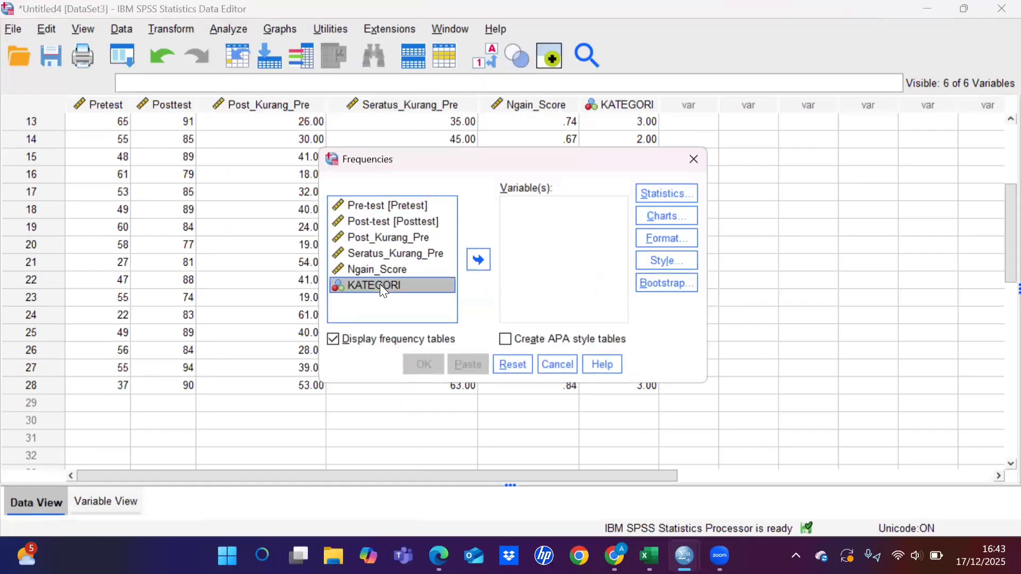
{"action": "left_click", "coordinate": [477, 261]}
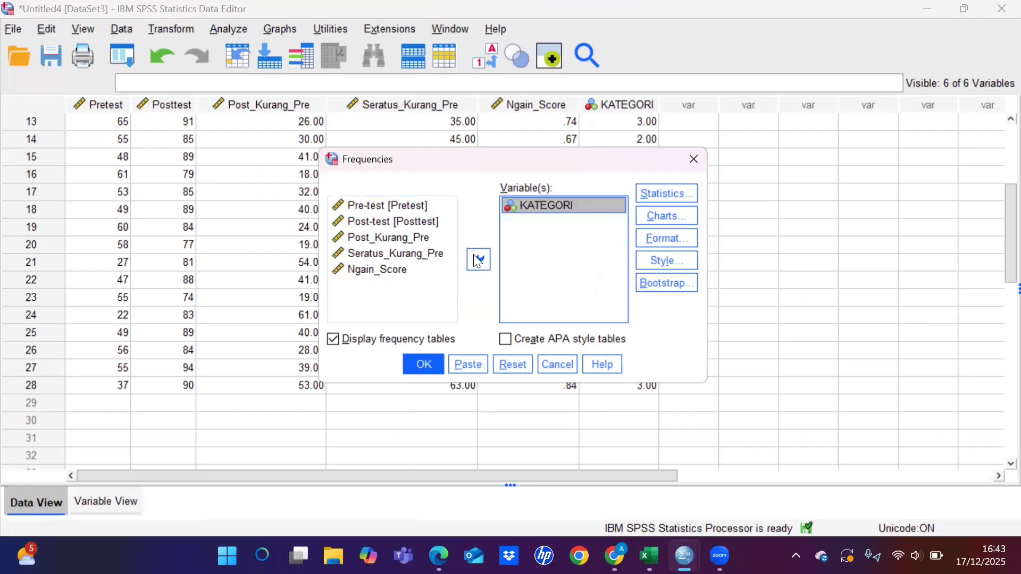
{"action": "left_click", "coordinate": [430, 364]}
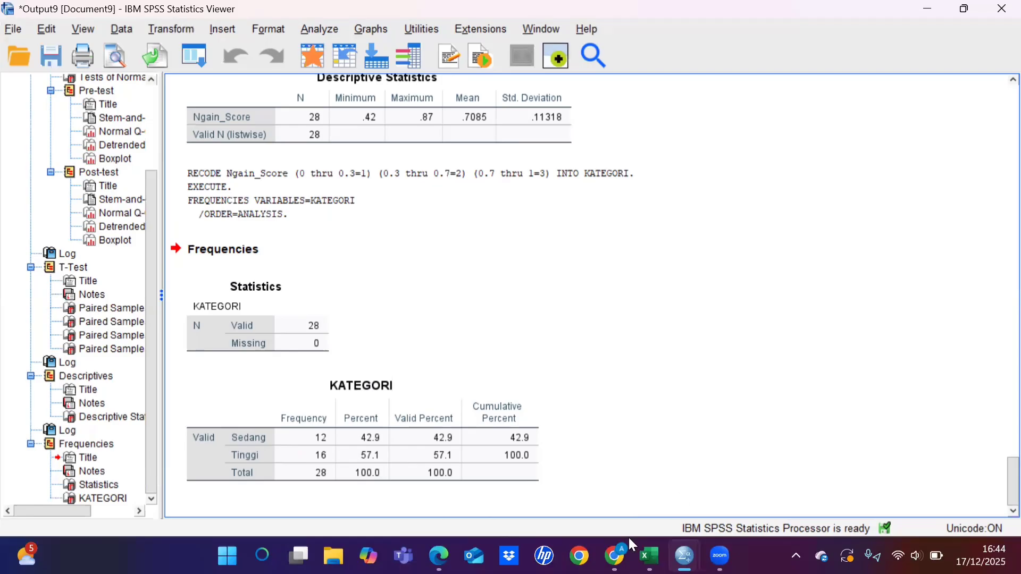
Step: Switch to the PDF in Edge and compare its class VII B N-Gain category interpretation with the SPSS frequencies
{"action": "mouse_move", "coordinate": [439, 556]}
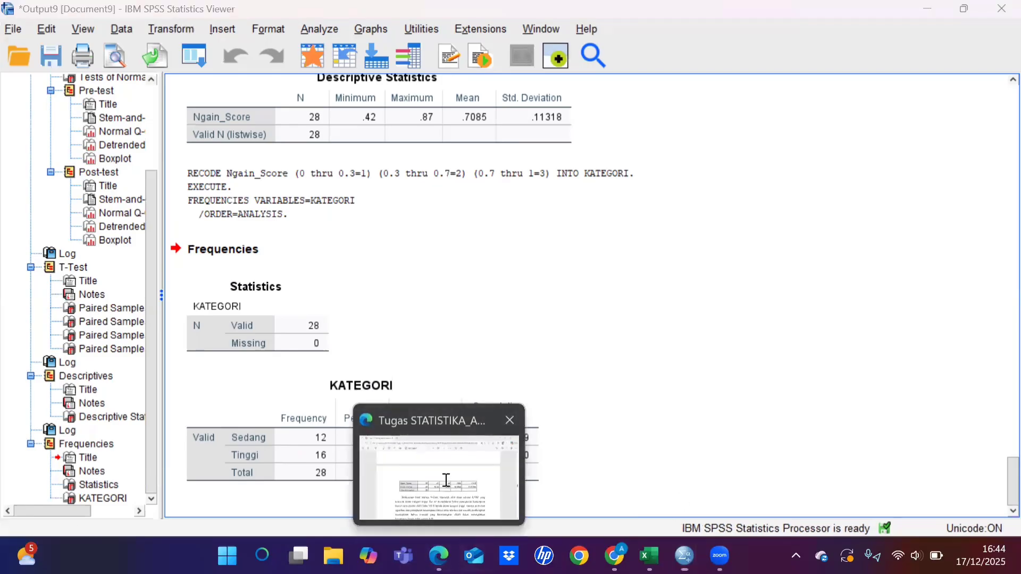
{"action": "left_click", "coordinate": [454, 455]}
{"action": "scroll", "coordinate": [455, 456], "scroll_direction": "down", "scroll_amount": 1}
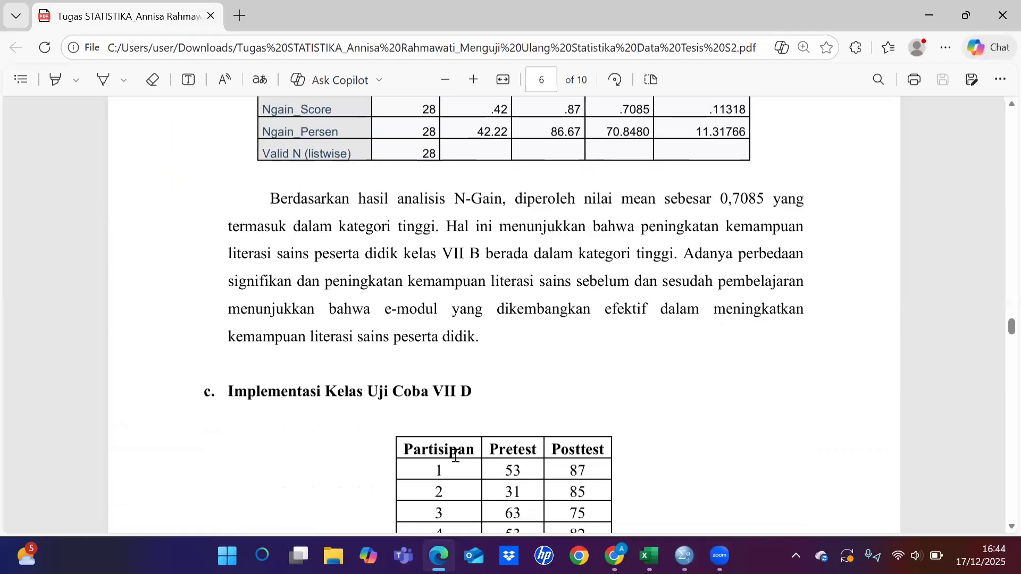
{"action": "scroll", "coordinate": [456, 456], "scroll_direction": "down", "scroll_amount": 1}
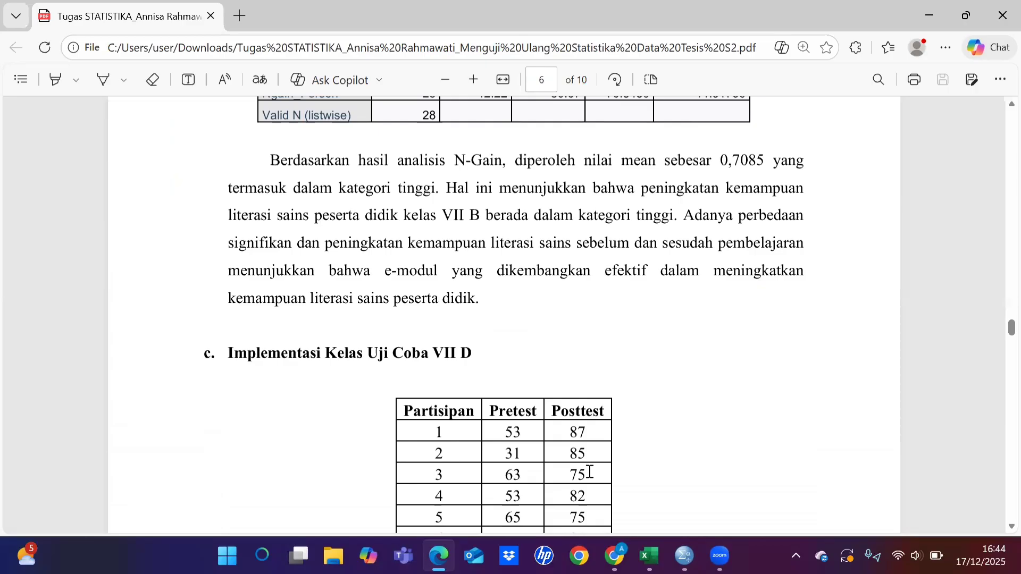
Step: Switch to the Untitled5 dataset in SPSS and look through its Pretest and Posttest scores
{"action": "mouse_move", "coordinate": [683, 545]}
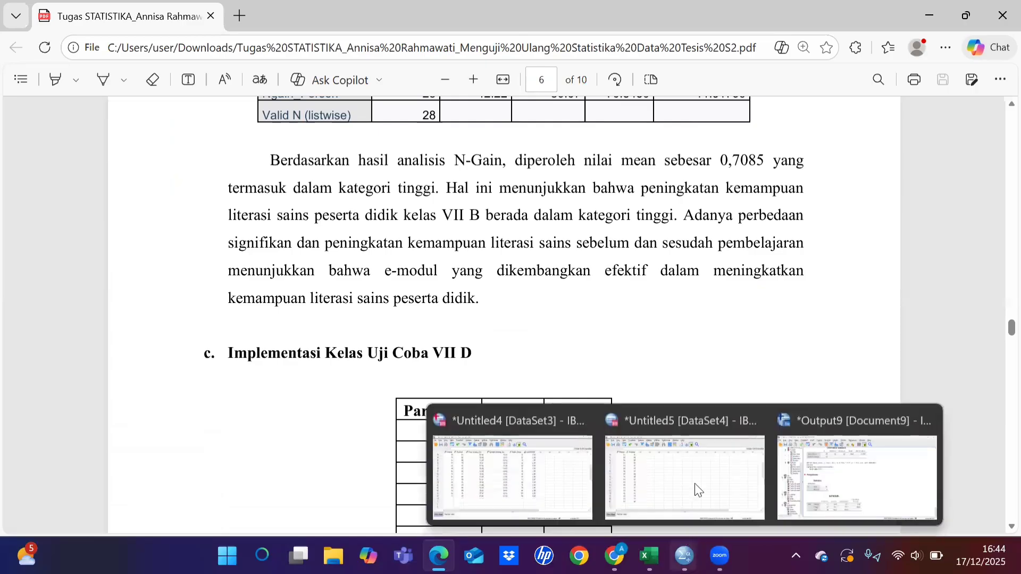
{"action": "left_click", "coordinate": [694, 479]}
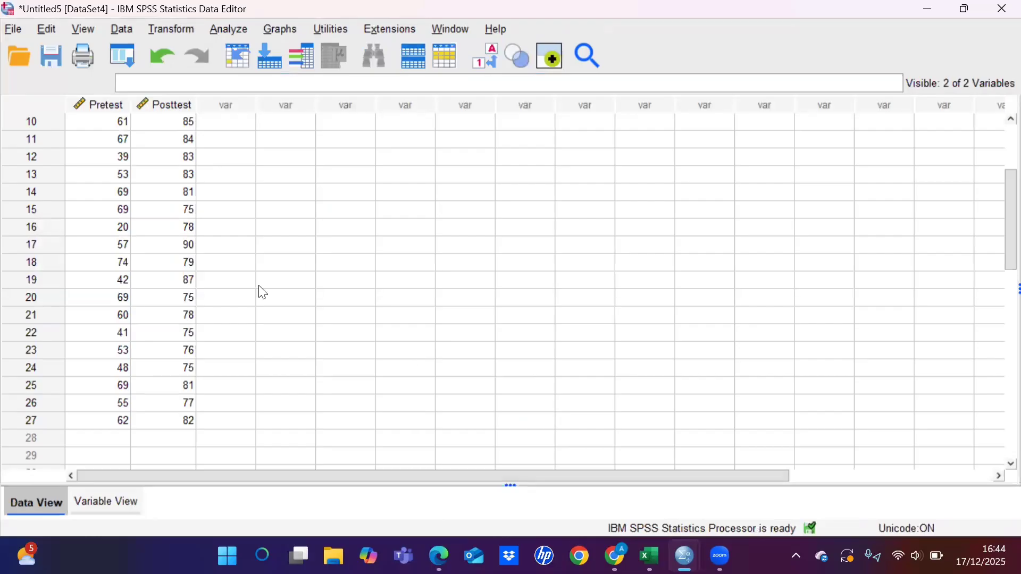
{"action": "scroll", "coordinate": [263, 293], "scroll_direction": "up", "scroll_amount": 3}
{"action": "scroll", "coordinate": [262, 293], "scroll_direction": "down", "scroll_amount": 3}
{"action": "scroll", "coordinate": [263, 293], "scroll_direction": "up", "scroll_amount": 1}
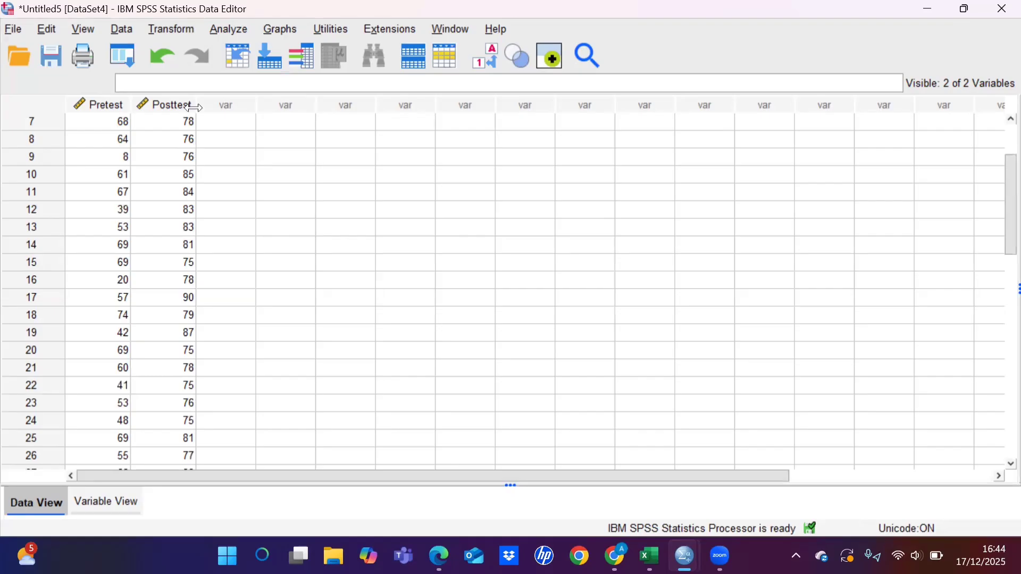
{"action": "left_click", "coordinate": [229, 30]}
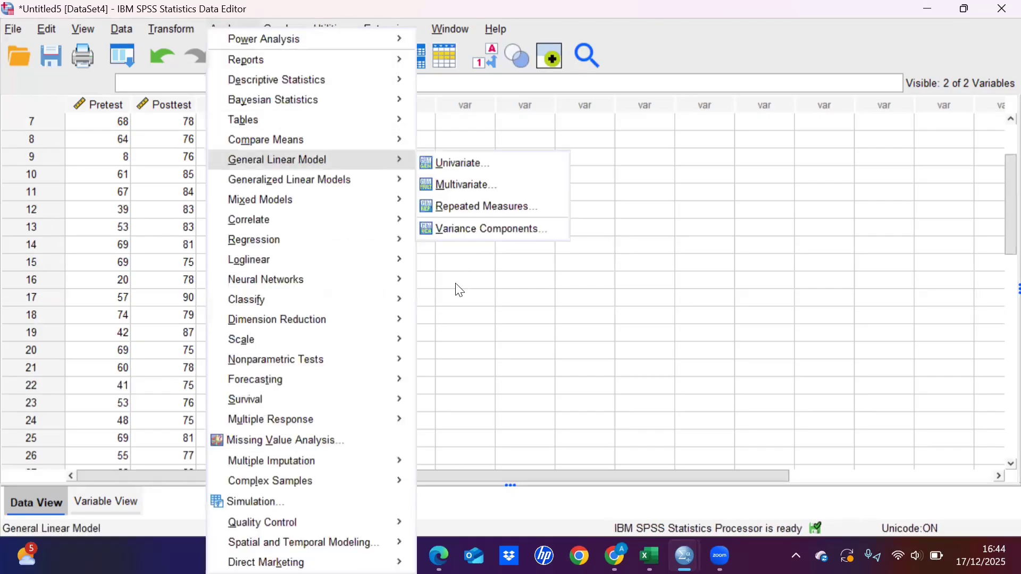
{"action": "left_click", "coordinate": [145, 139]}
Step: Close the Output9 viewer document without saving its contents
{"action": "mouse_move", "coordinate": [689, 556]}
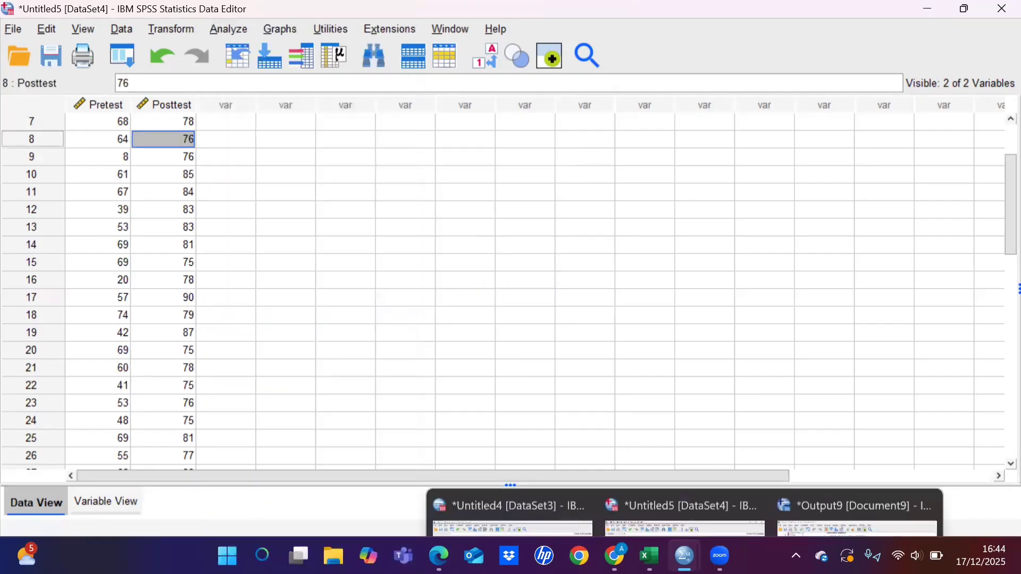
{"action": "mouse_move", "coordinate": [880, 473]}
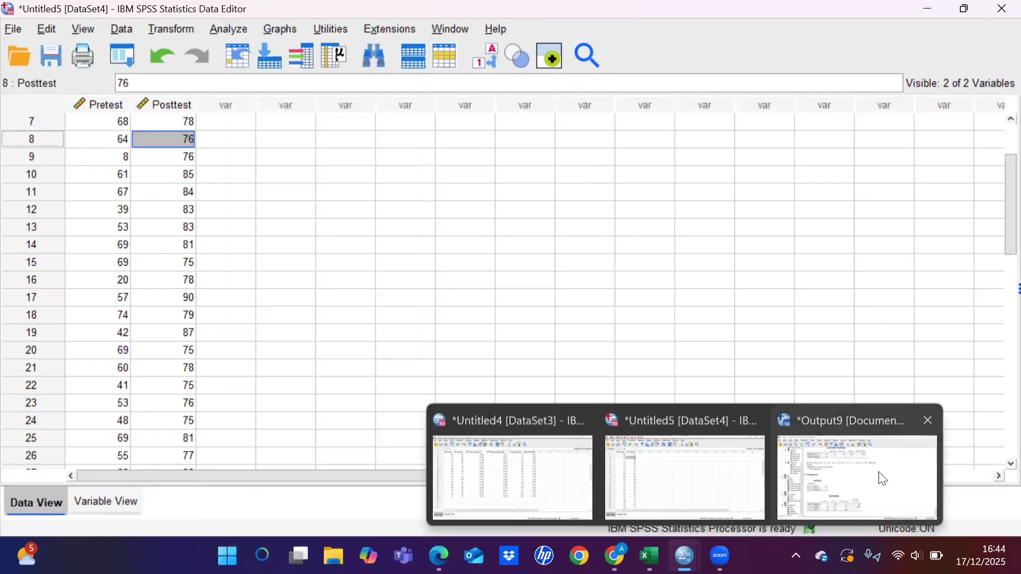
{"action": "left_click", "coordinate": [928, 419]}
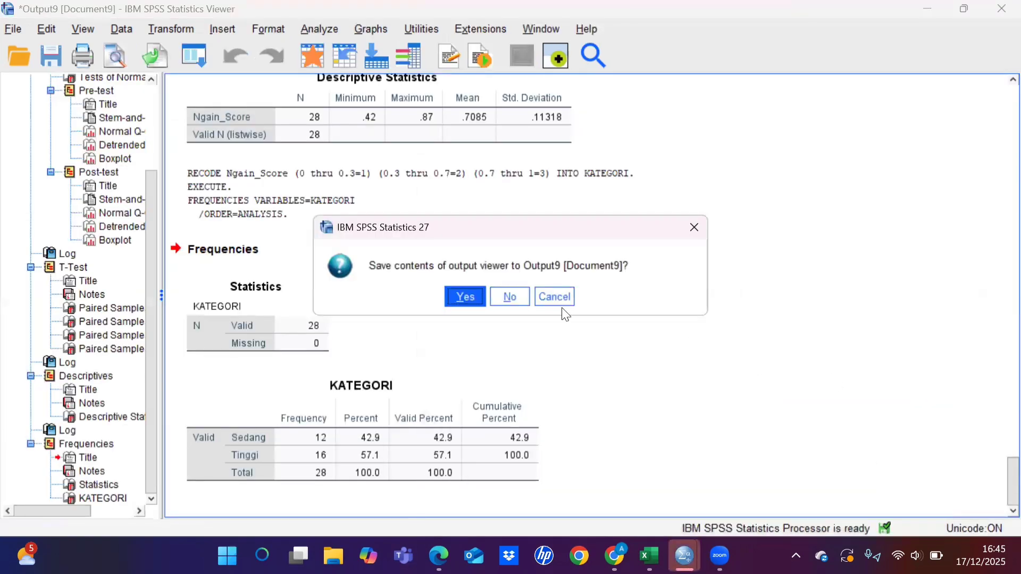
{"action": "left_click", "coordinate": [505, 296]}
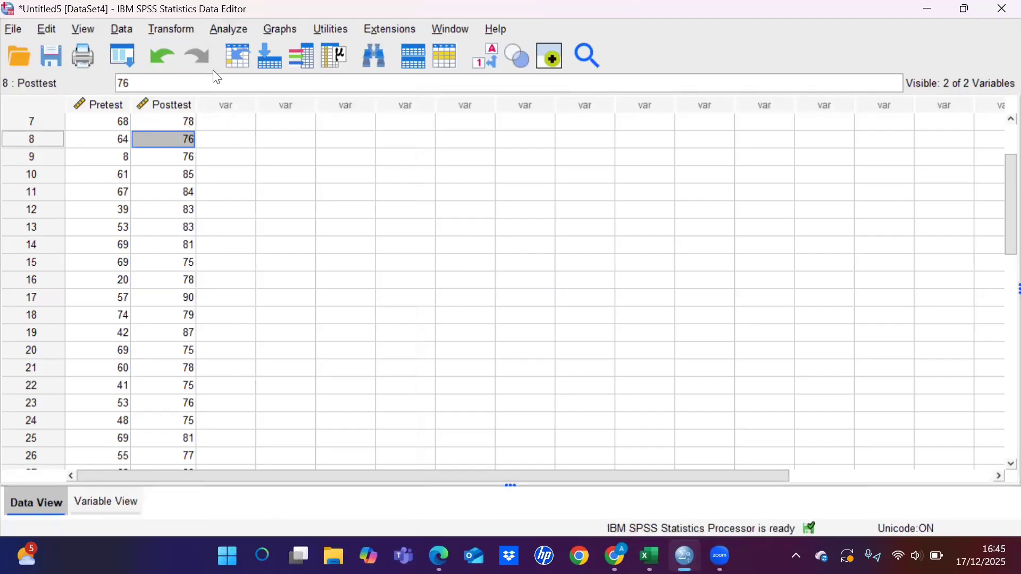
Step: Set up an Explore analysis on the Untitled5 data with Pre-test and Post-test in the dependent list
{"action": "left_click", "coordinate": [229, 29]}
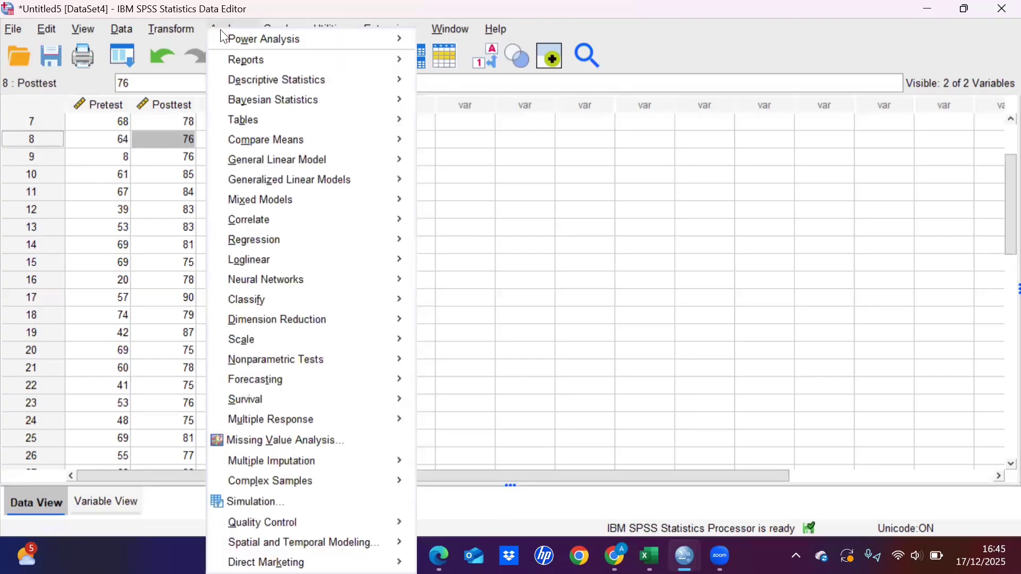
{"action": "scroll", "coordinate": [116, 133], "scroll_direction": "up", "scroll_amount": 2}
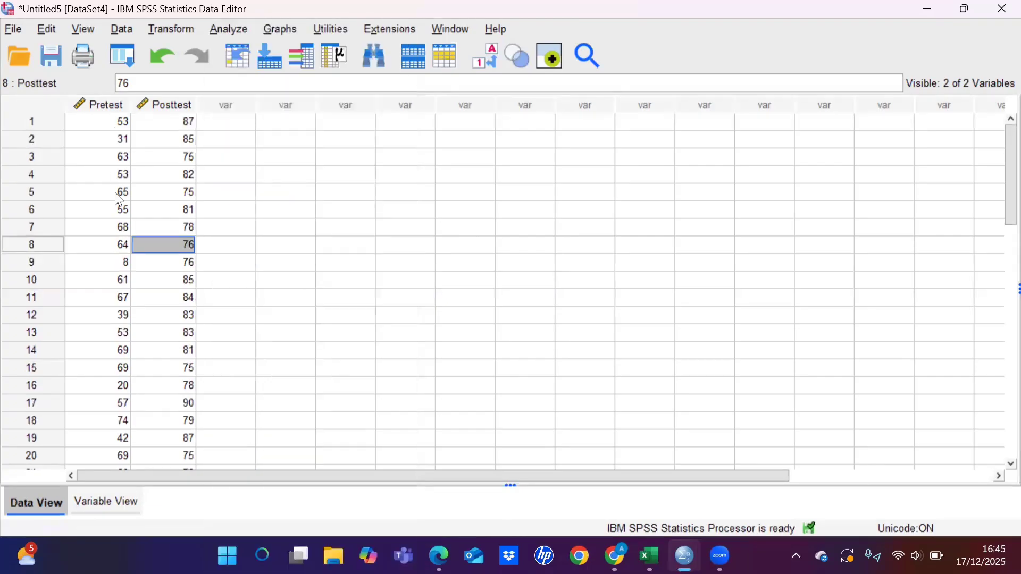
{"action": "left_click", "coordinate": [212, 122]}
{"action": "left_click", "coordinate": [121, 126]}
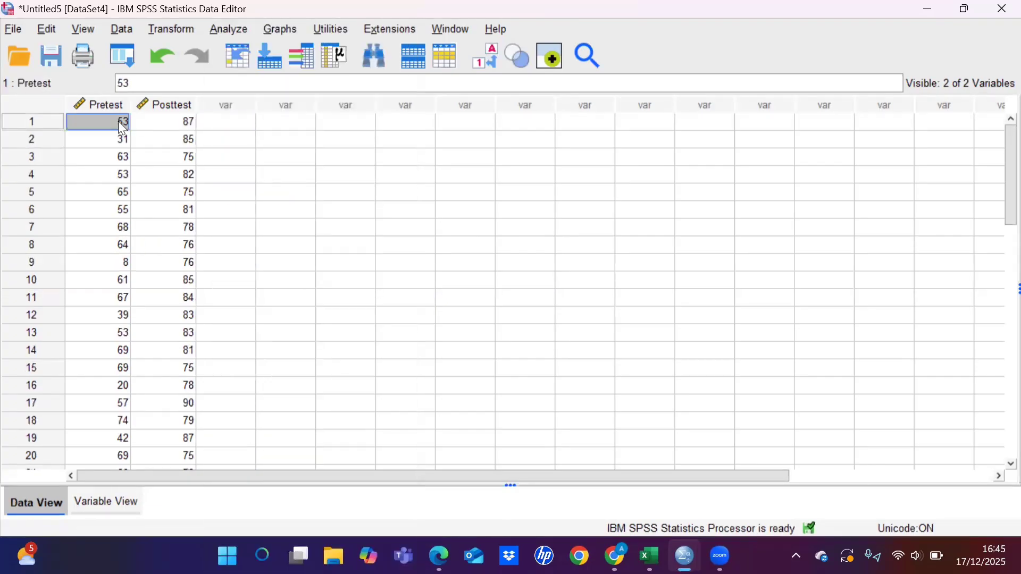
{"action": "left_click", "coordinate": [229, 30]}
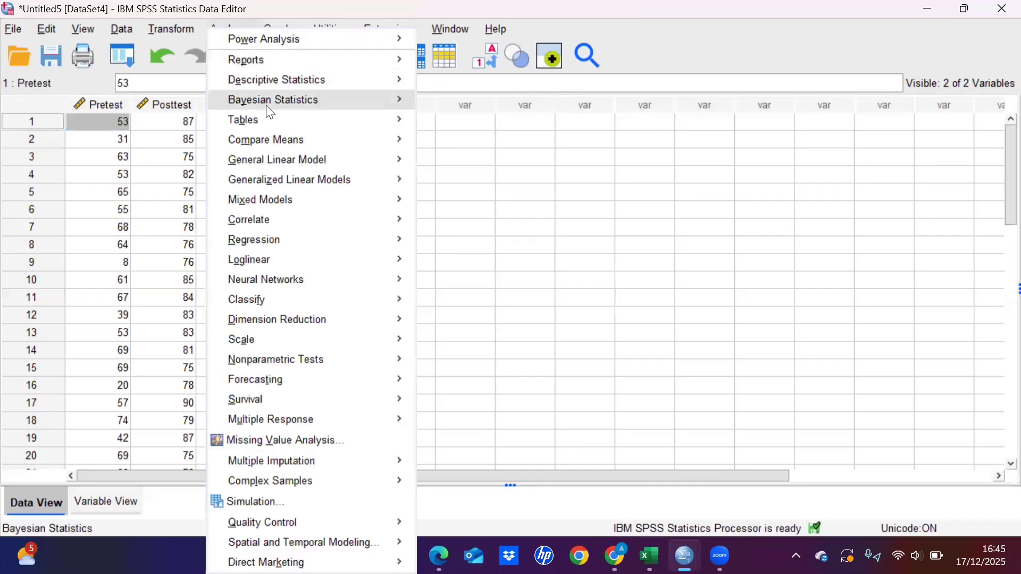
{"action": "mouse_move", "coordinate": [329, 79]}
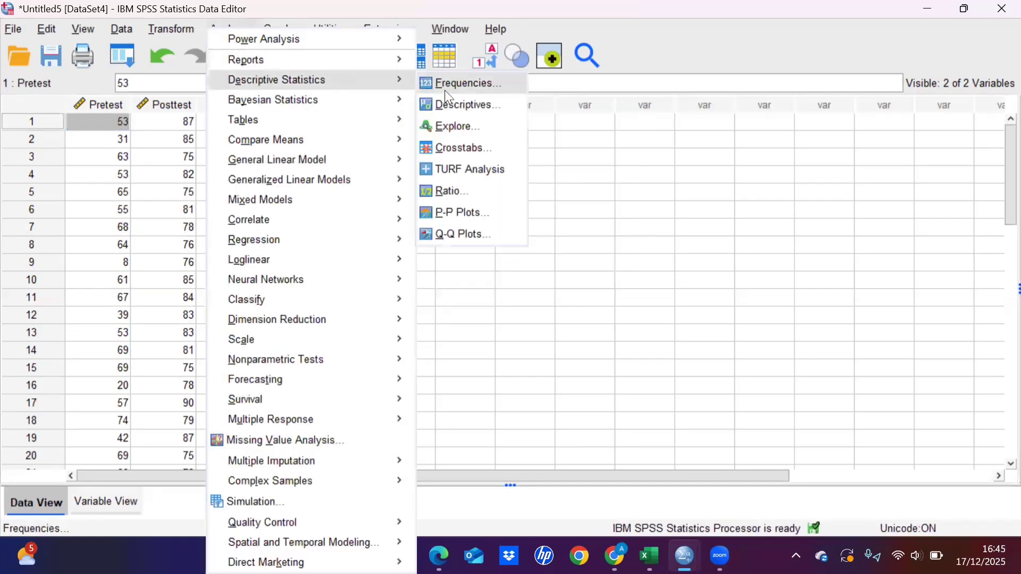
{"action": "left_click", "coordinate": [462, 128]}
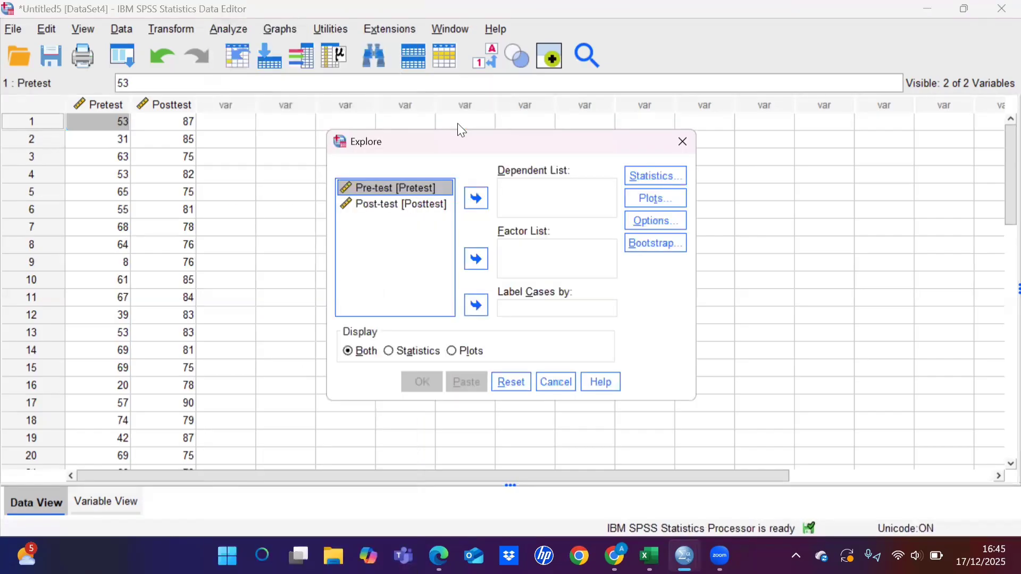
{"action": "left_click", "coordinate": [400, 192]}
{"action": "double_click", "coordinate": [401, 193]}
{"action": "left_click", "coordinate": [403, 195]}
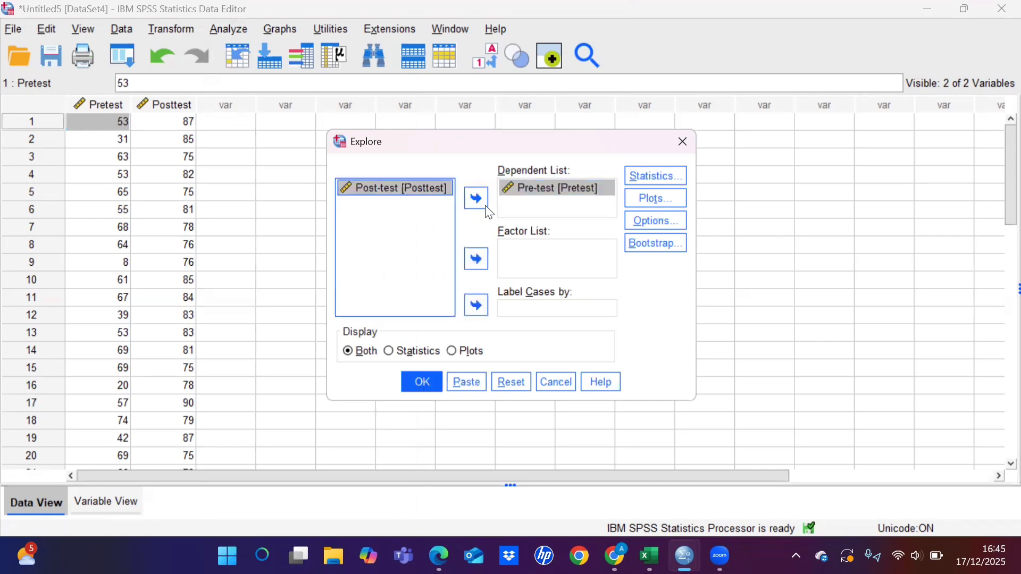
{"action": "left_click", "coordinate": [482, 203]}
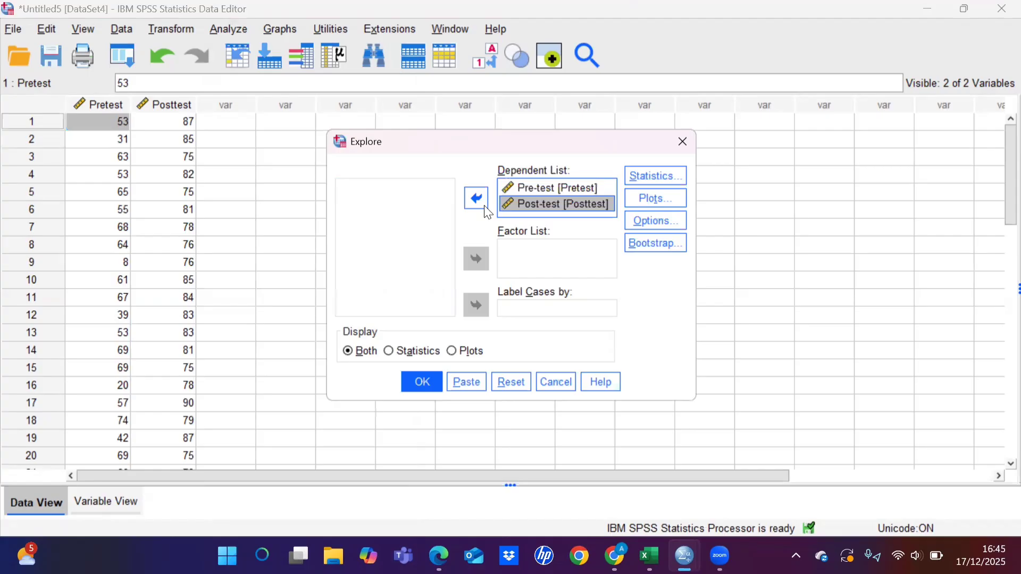
Step: Enable normality plots with tests for the Explore analysis and run it
{"action": "left_click", "coordinate": [652, 199]}
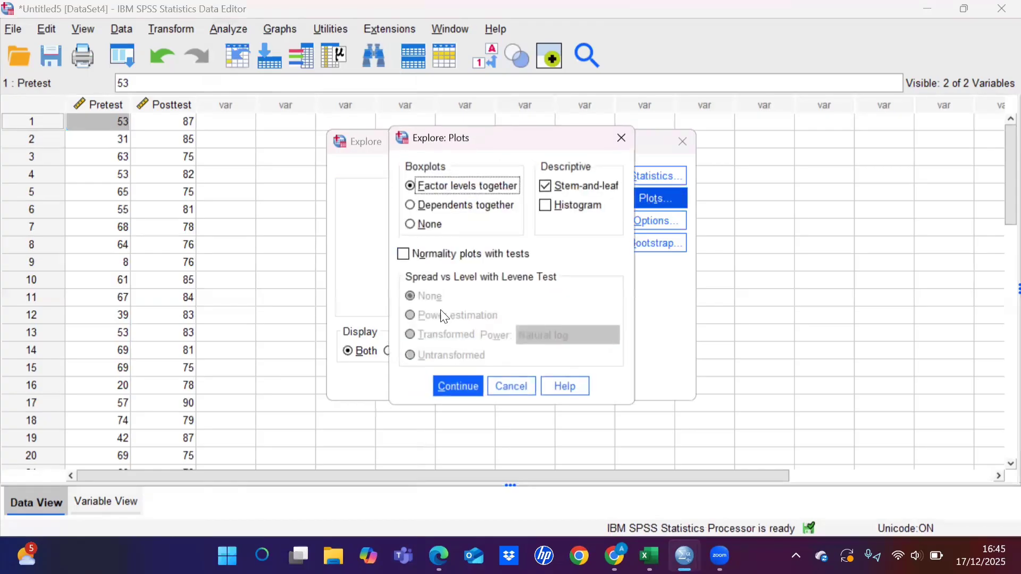
{"action": "left_click", "coordinate": [403, 254]}
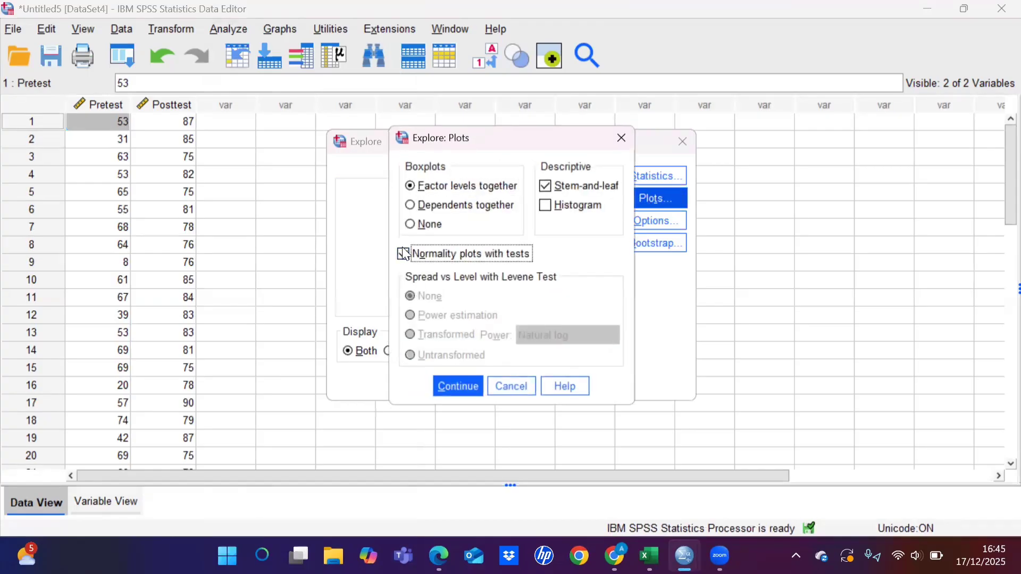
{"action": "left_click", "coordinate": [439, 384]}
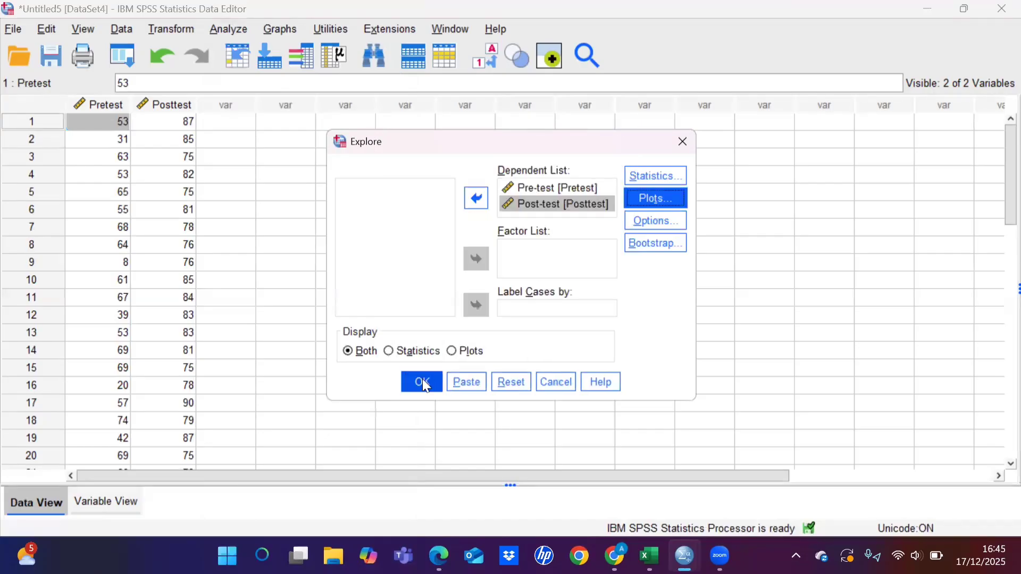
{"action": "left_click", "coordinate": [424, 382]}
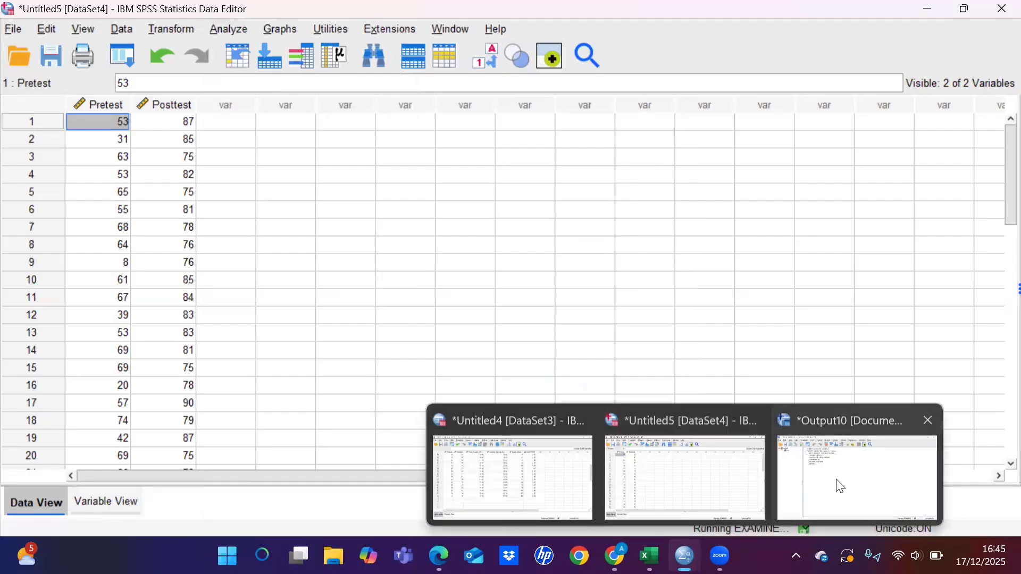
Step: Bring up the Output10 viewer and examine the Descriptives and Tests of Normality tables for Pre-test and Post-test
{"action": "left_click", "coordinate": [837, 482]}
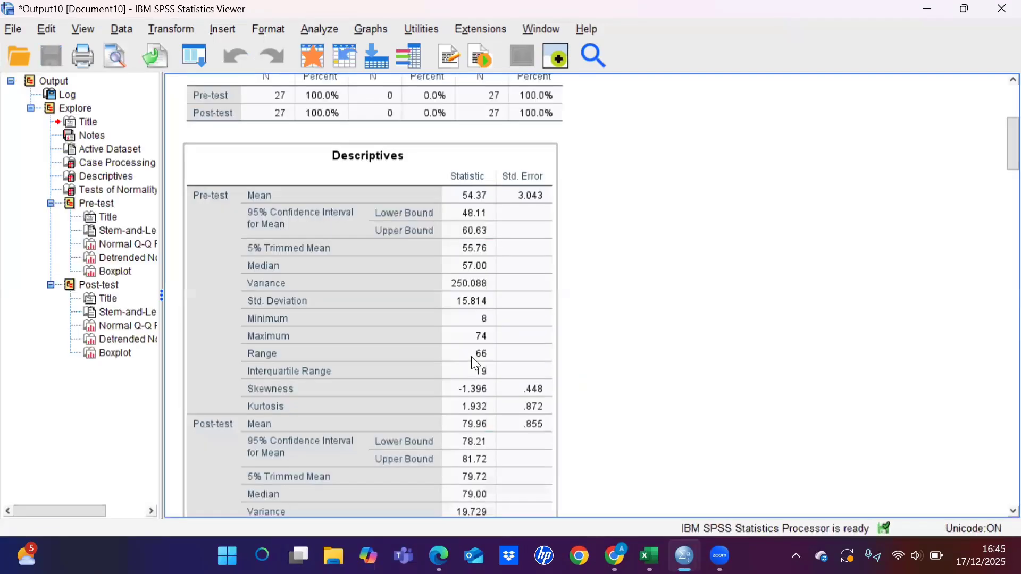
{"action": "scroll", "coordinate": [474, 363], "scroll_direction": "down", "scroll_amount": 4}
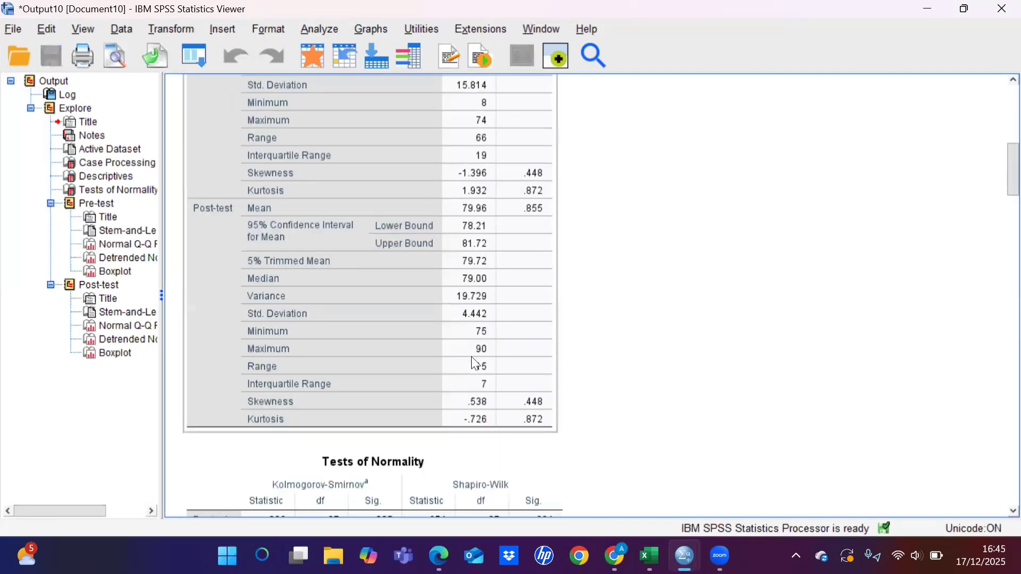
{"action": "scroll", "coordinate": [476, 364], "scroll_direction": "down", "scroll_amount": 4}
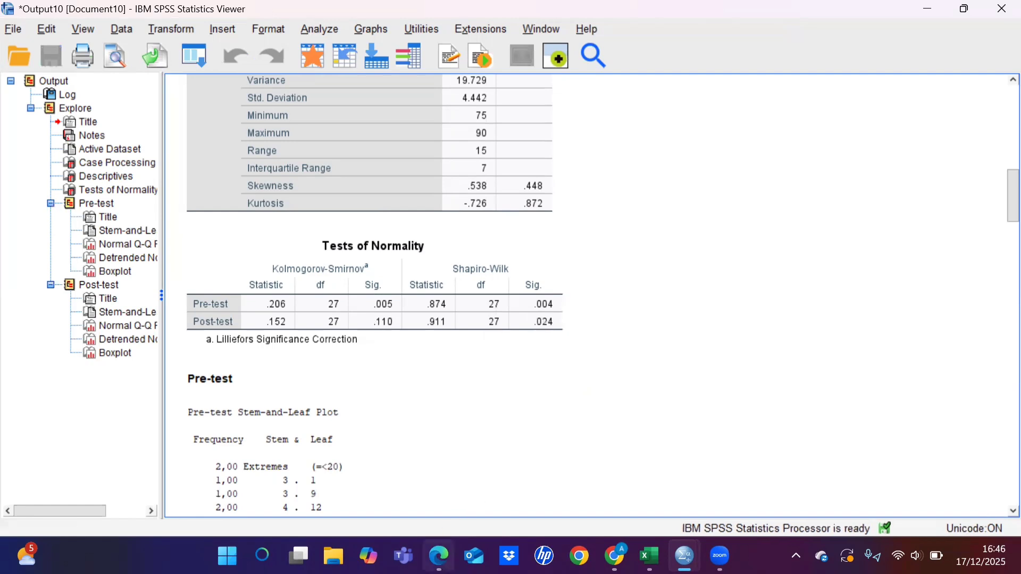
Step: Switch to the PDF in Edge and compare its class VII D normality table and interpretation with the SPSS results
{"action": "mouse_move", "coordinate": [440, 557]}
{"action": "left_click", "coordinate": [442, 486]}
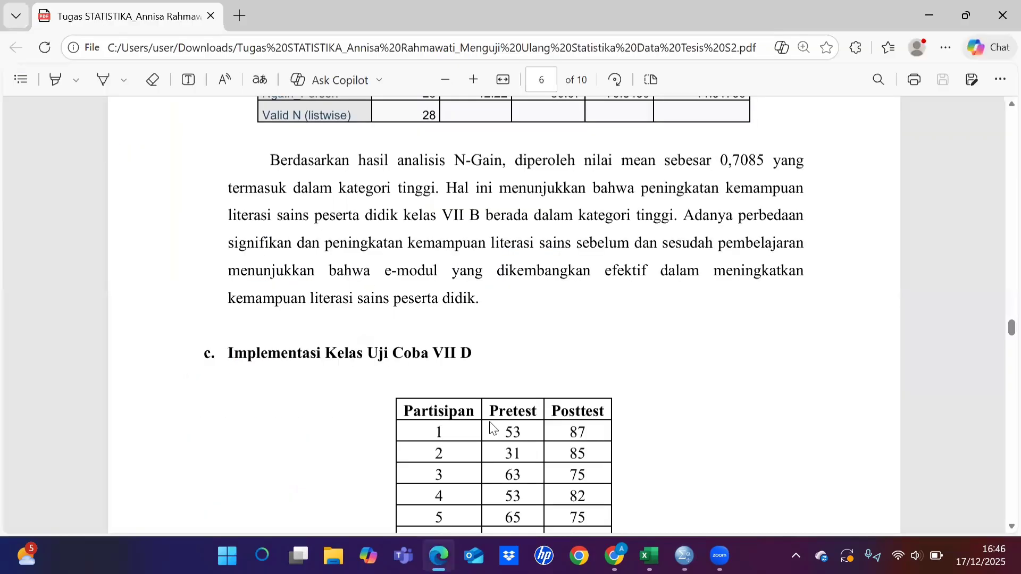
{"action": "scroll", "coordinate": [493, 428], "scroll_direction": "down", "scroll_amount": 20}
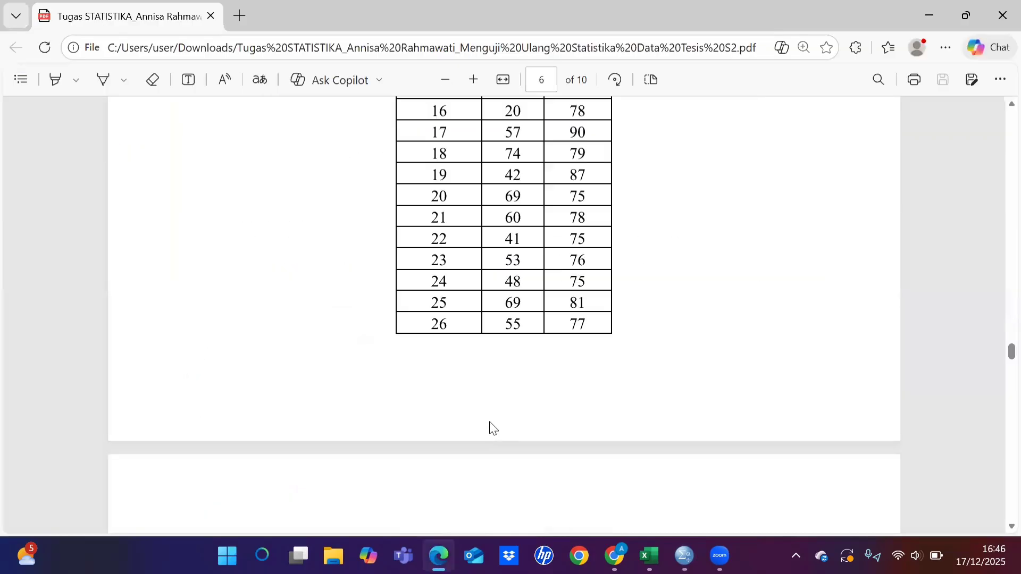
{"action": "scroll", "coordinate": [493, 428], "scroll_direction": "down", "scroll_amount": 2}
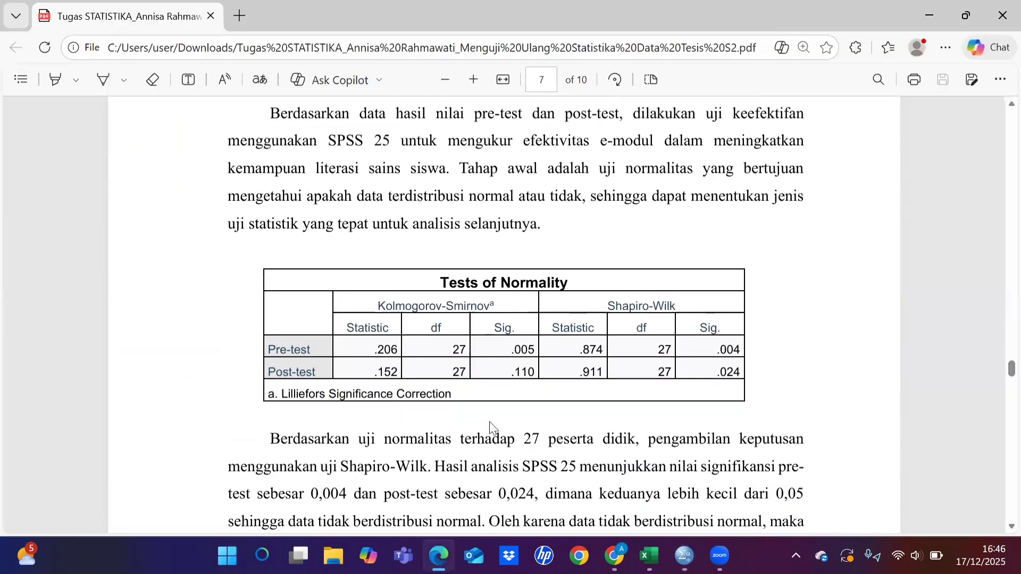
{"action": "scroll", "coordinate": [592, 451], "scroll_direction": "down", "scroll_amount": 1}
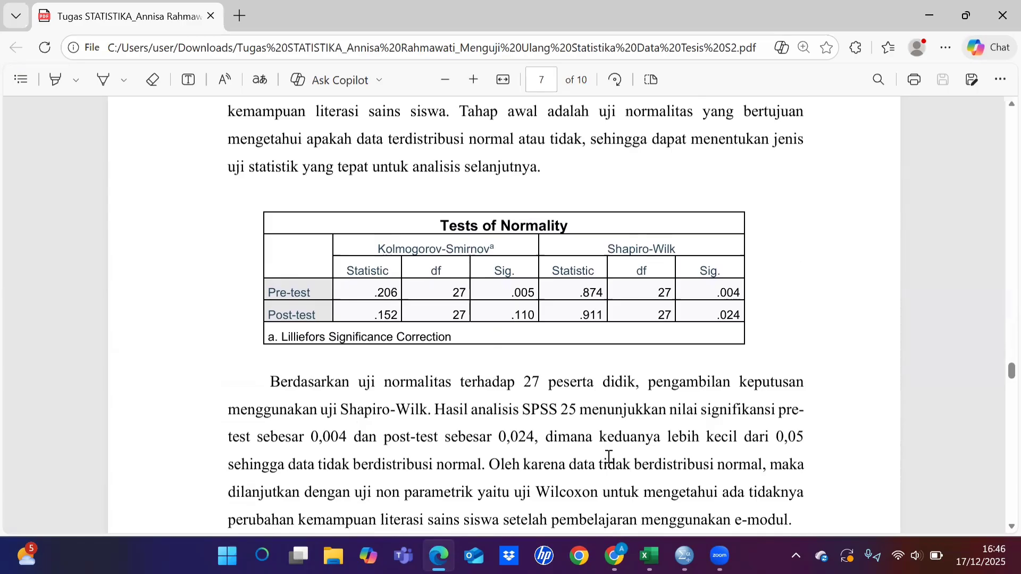
{"action": "scroll", "coordinate": [609, 457], "scroll_direction": "down", "scroll_amount": 1}
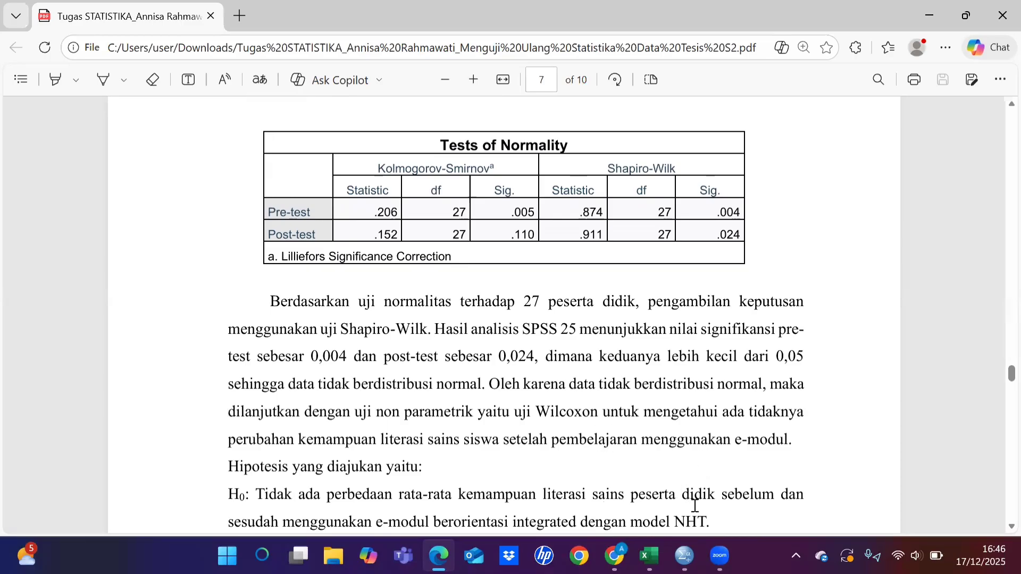
Step: Return to the Untitled5 dataset in SPSS and run a Paired-Samples T Test pairing Pre-test with Post-test
{"action": "mouse_move", "coordinate": [684, 556]}
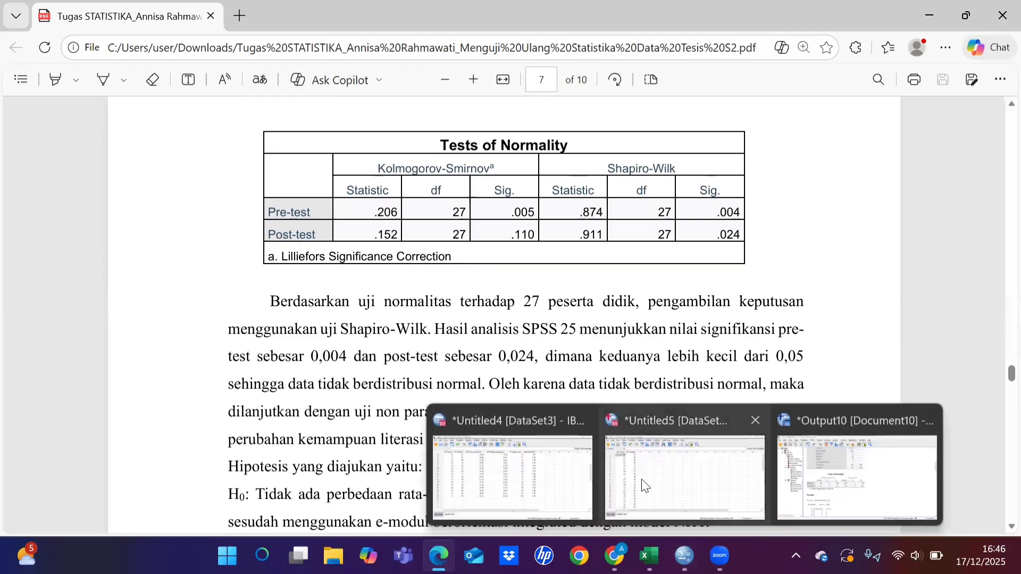
{"action": "left_click", "coordinate": [641, 480]}
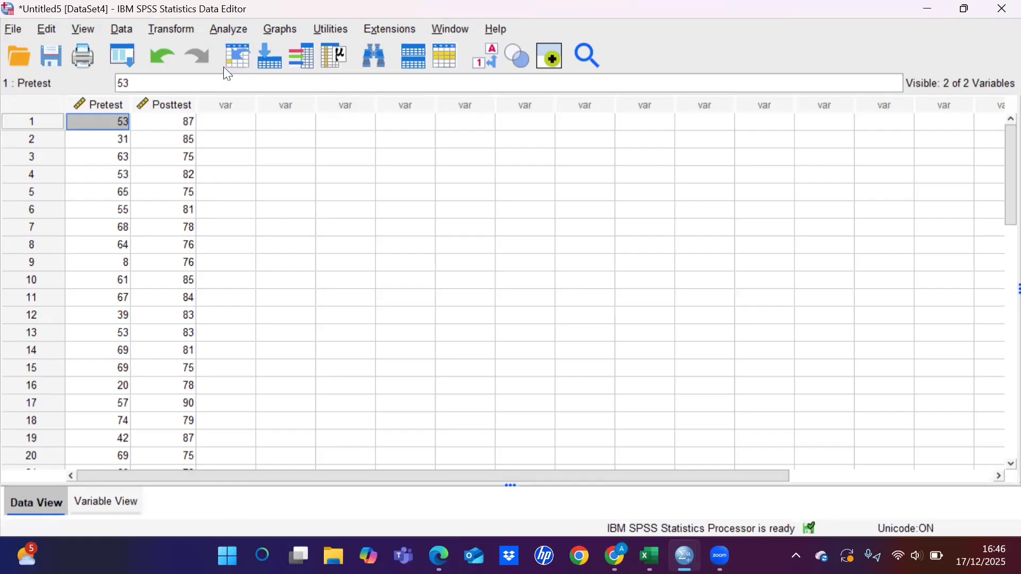
{"action": "left_click", "coordinate": [229, 29]}
{"action": "mouse_move", "coordinate": [299, 127]}
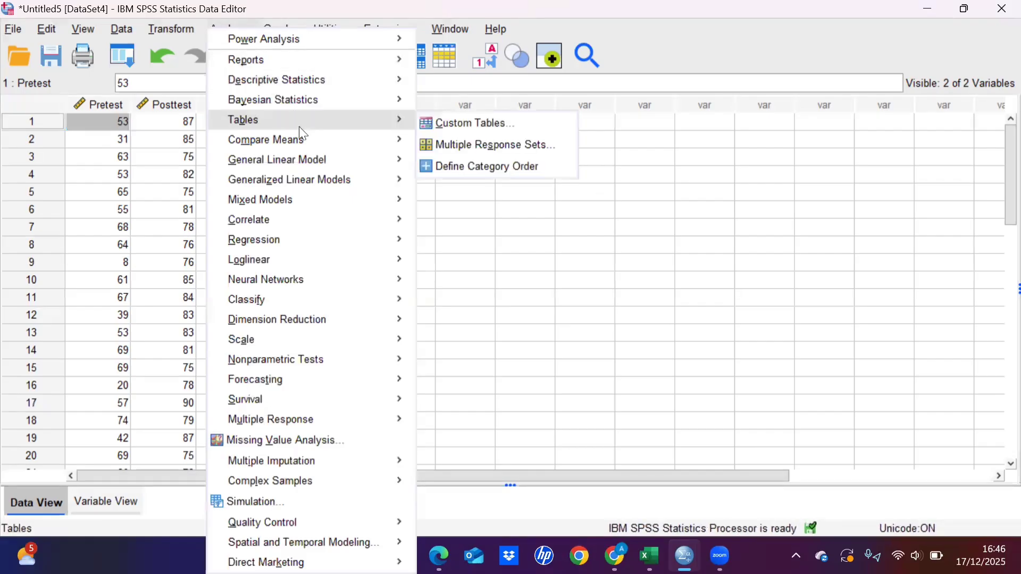
{"action": "mouse_move", "coordinate": [315, 144]}
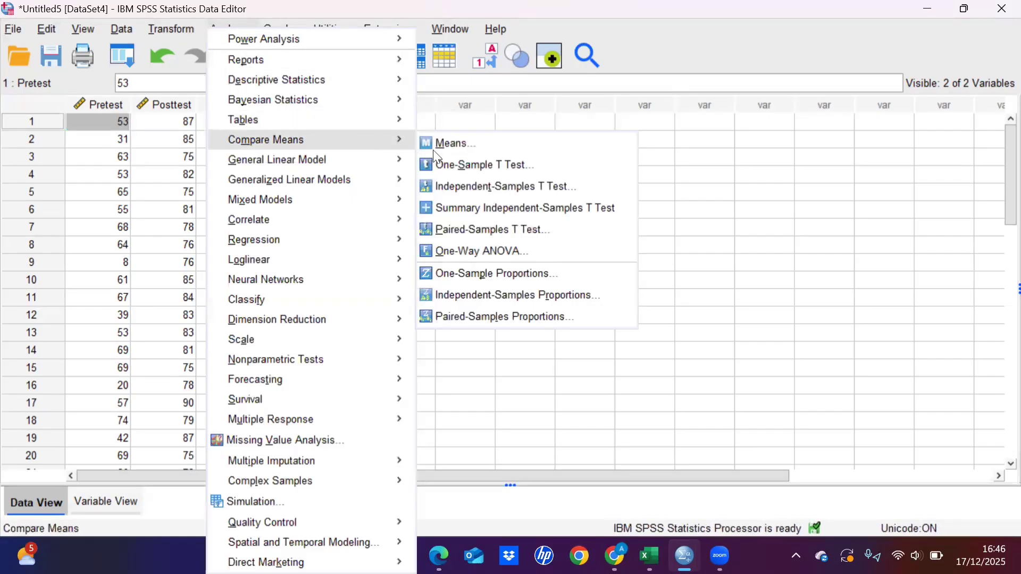
{"action": "left_click", "coordinate": [466, 227]}
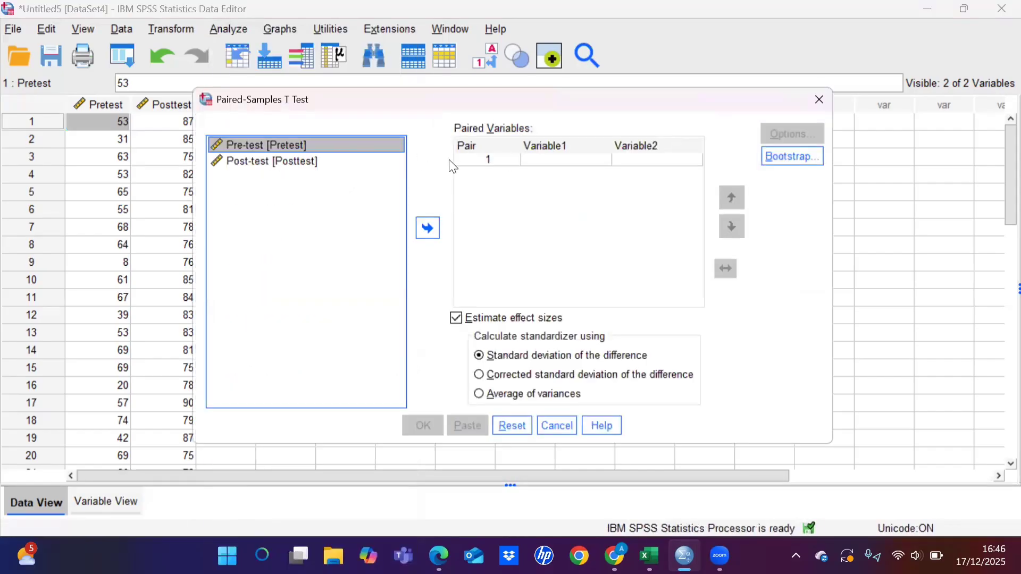
{"action": "left_click", "coordinate": [428, 223]}
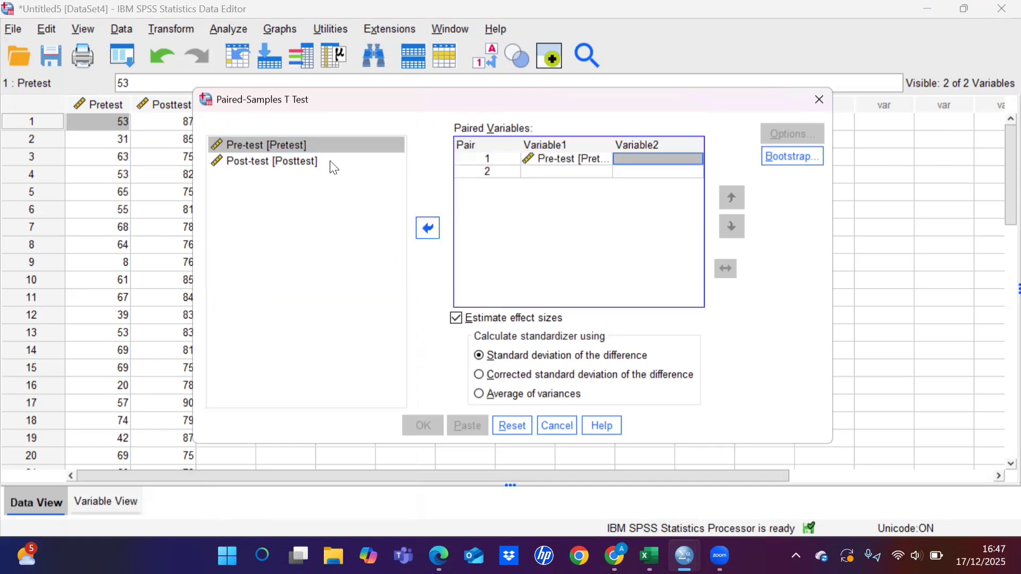
{"action": "left_click", "coordinate": [331, 163]}
{"action": "left_click", "coordinate": [432, 231]}
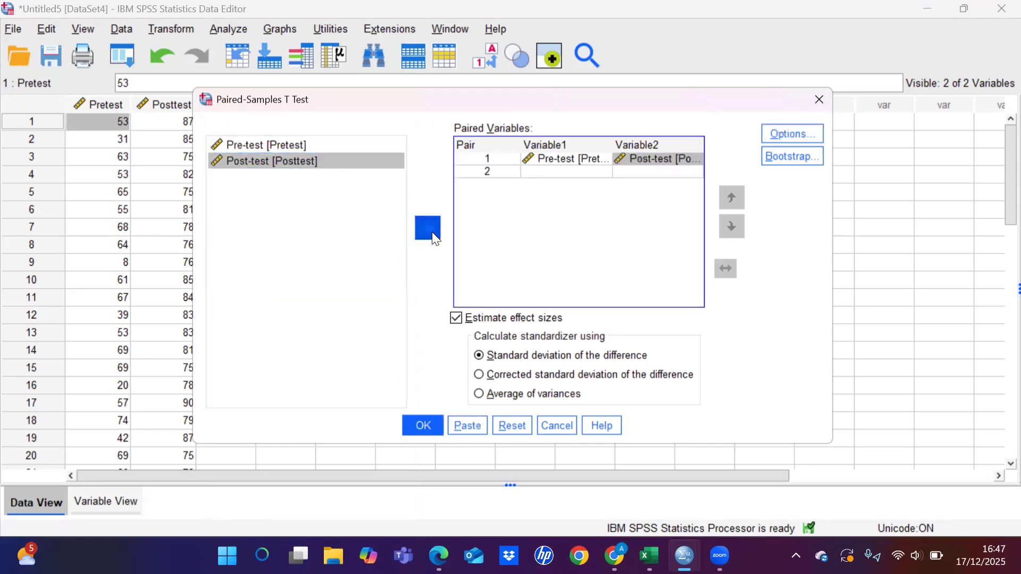
{"action": "left_click", "coordinate": [421, 428]}
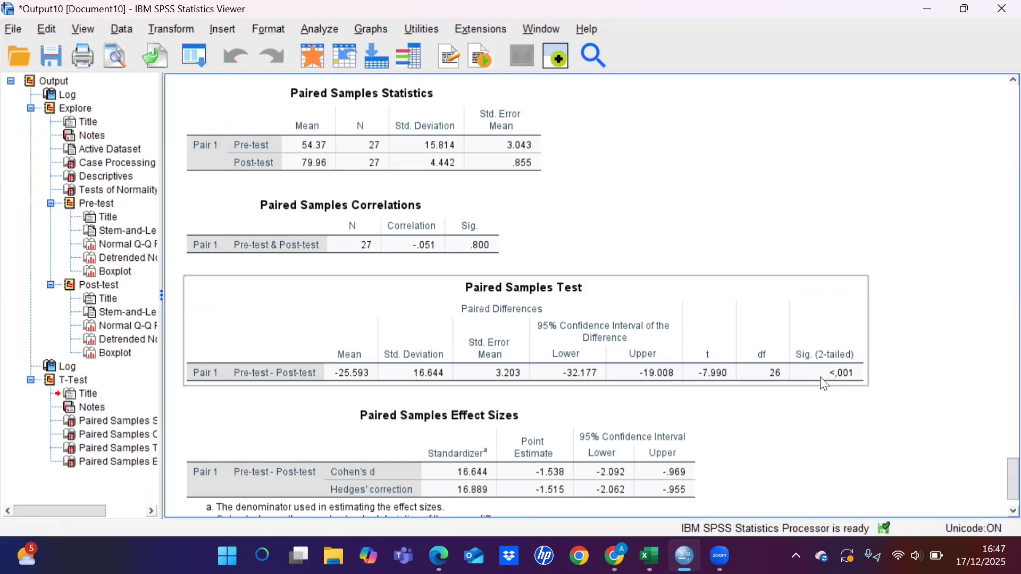
Step: Switch to the PDF in Edge and check the class VII D hypotheses and Wilcoxon test statistics against the SPSS paired test
{"action": "mouse_move", "coordinate": [439, 556]}
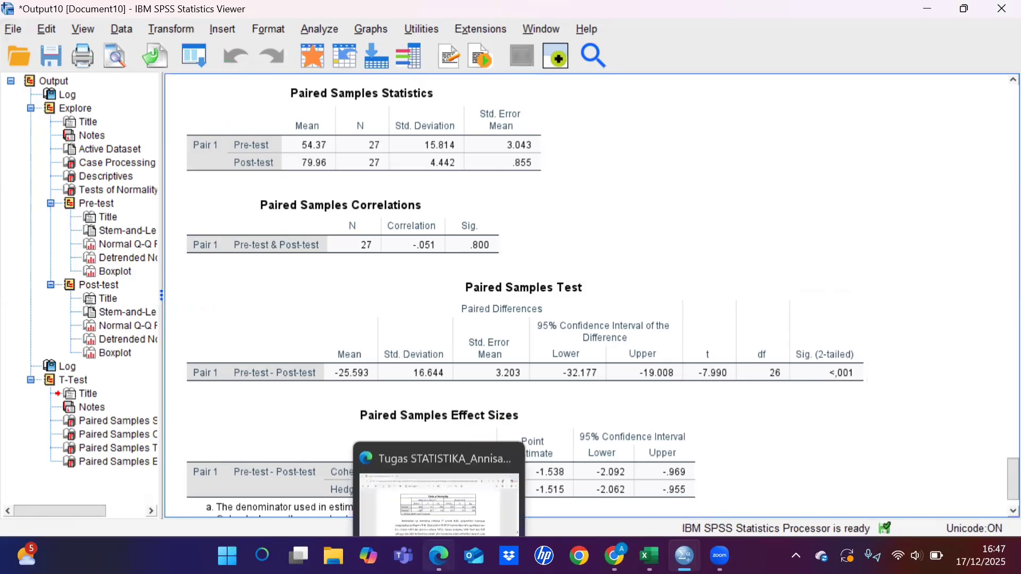
{"action": "left_click", "coordinate": [434, 471]}
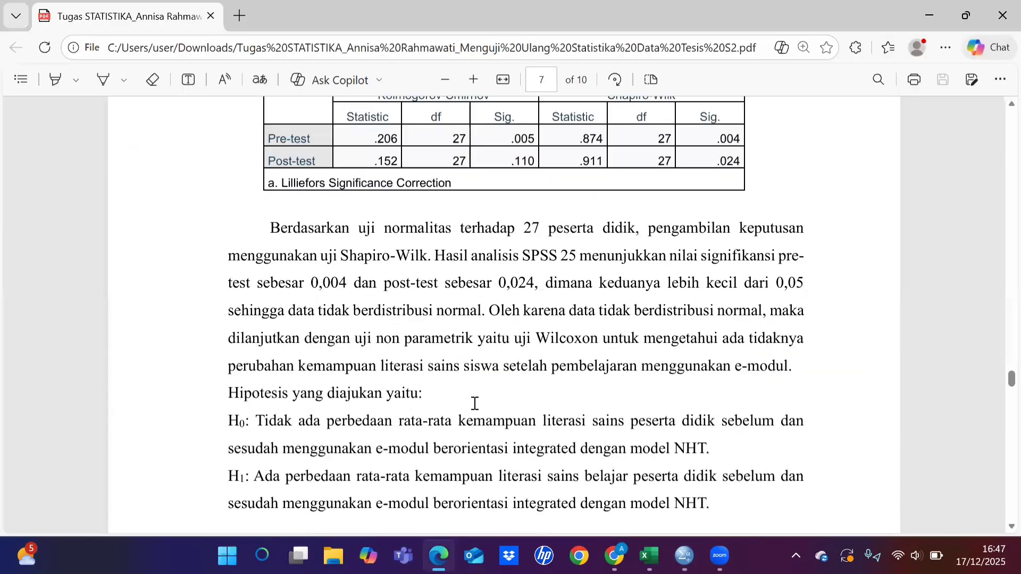
{"action": "scroll", "coordinate": [474, 404], "scroll_direction": "down", "scroll_amount": 6}
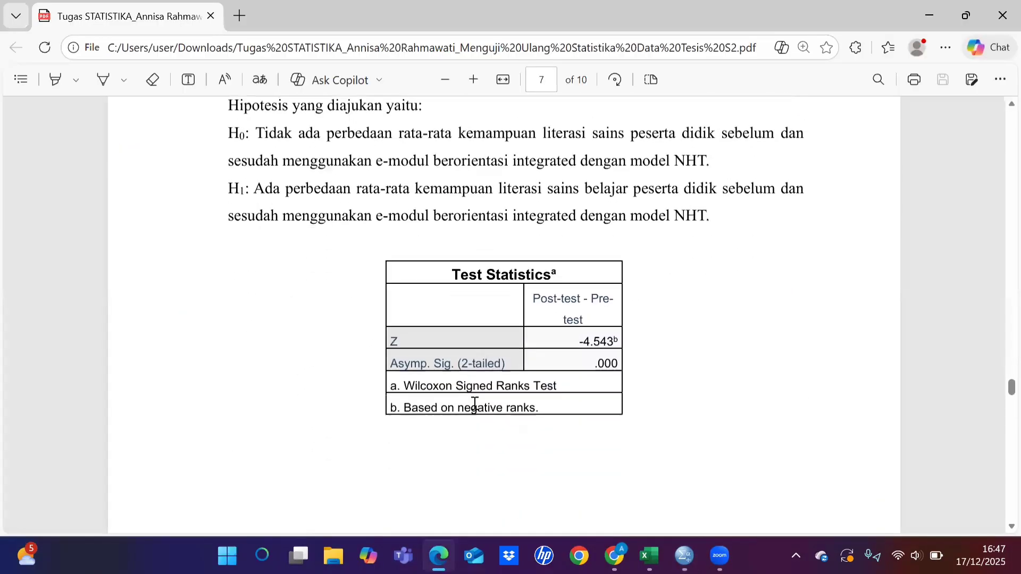
Step: Read the PDF's Wilcoxon interpretation and class VII D N-Gain descriptive statistics, and switch back to the Untitled5 dataset in SPSS
{"action": "scroll", "coordinate": [474, 404], "scroll_direction": "down", "scroll_amount": 8}
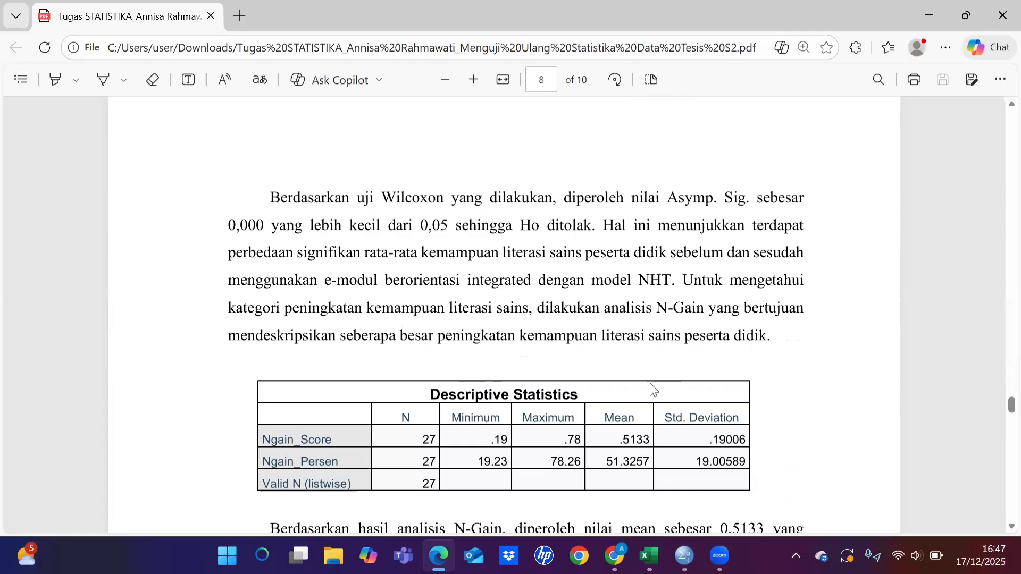
{"action": "scroll", "coordinate": [585, 385], "scroll_direction": "down", "scroll_amount": 1}
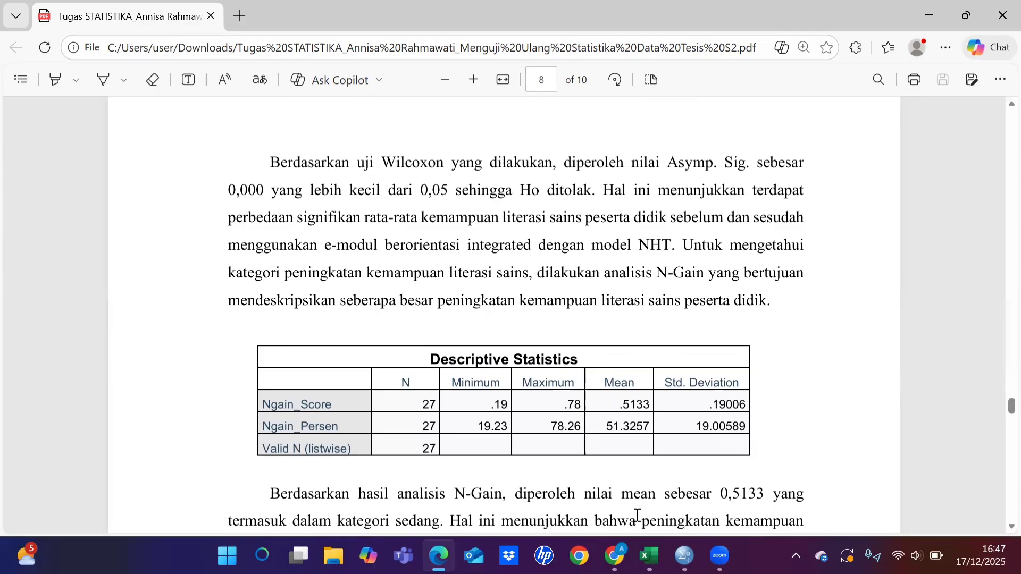
{"action": "mouse_move", "coordinate": [684, 556]}
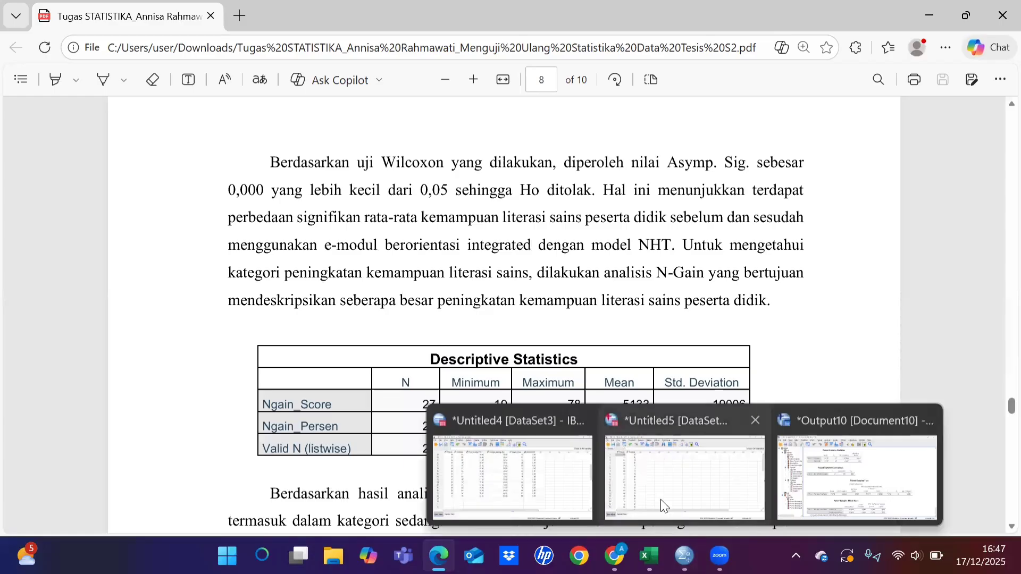
{"action": "left_click", "coordinate": [660, 499]}
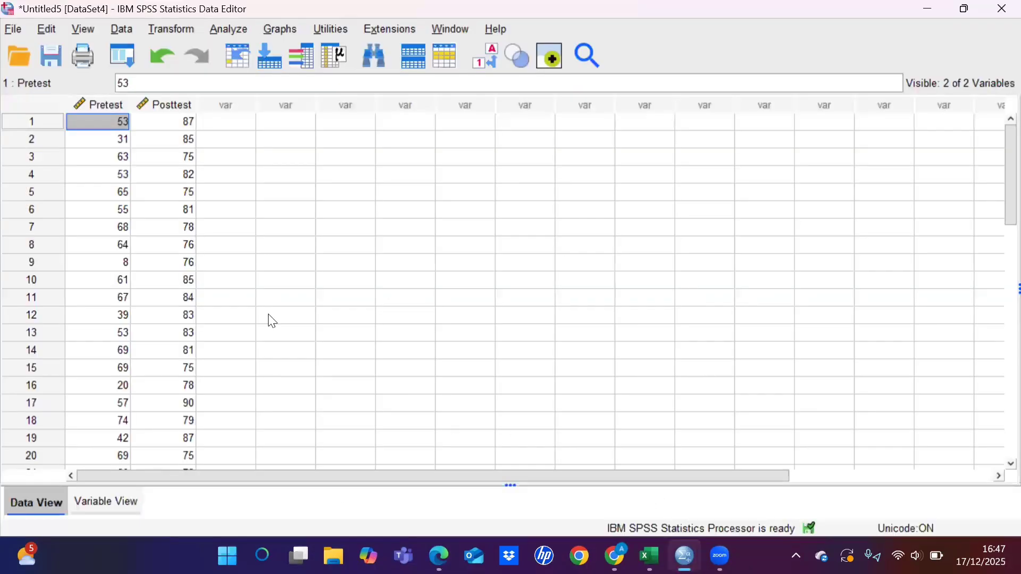
Step: Start a Compute Variable transformation with Post_Kurang_Pre as the target variable
{"action": "key", "text": "alt+t"}
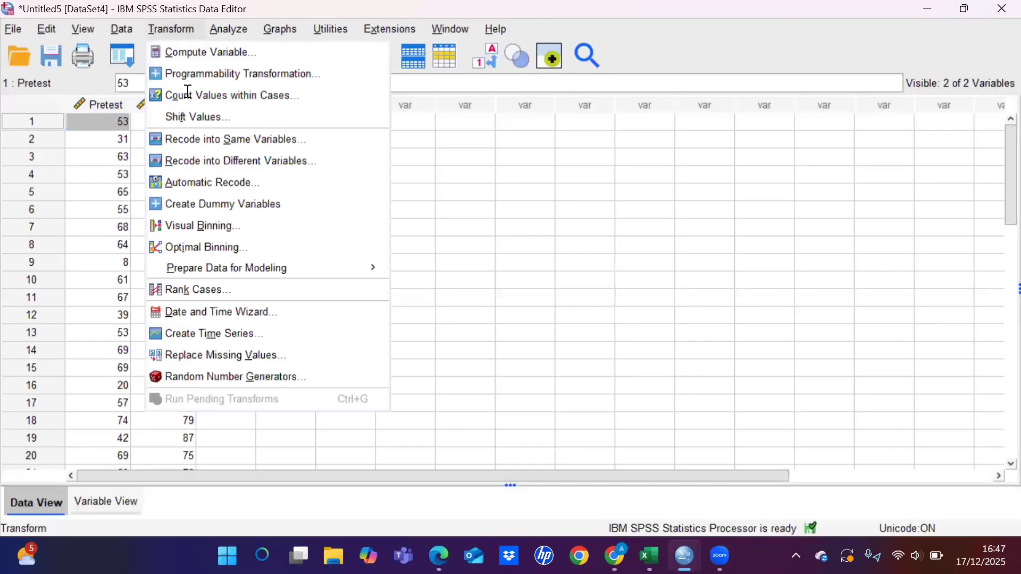
{"action": "key", "text": "Down"}
{"action": "key", "text": "Return"}
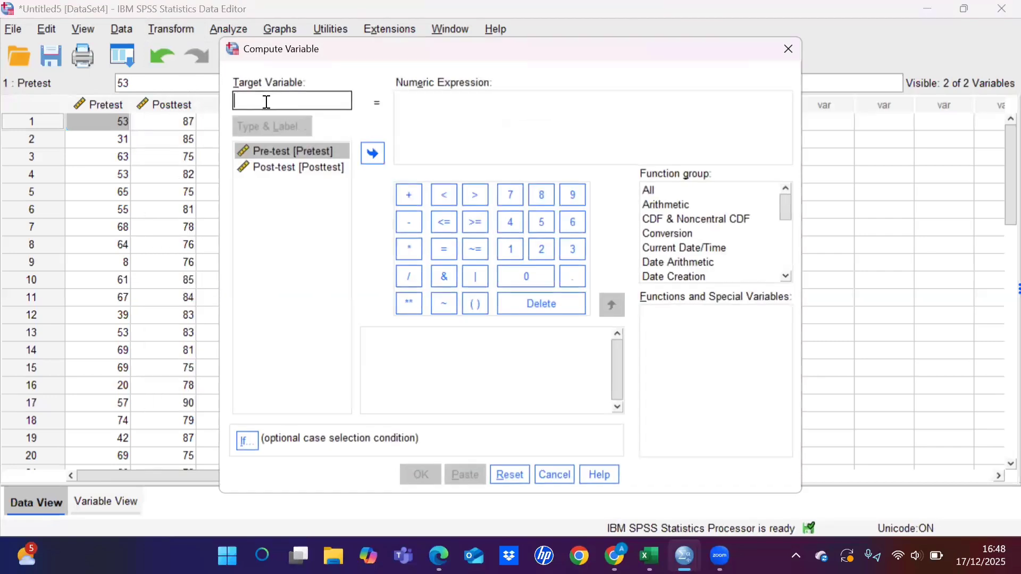
{"action": "type", "text": "Post"}
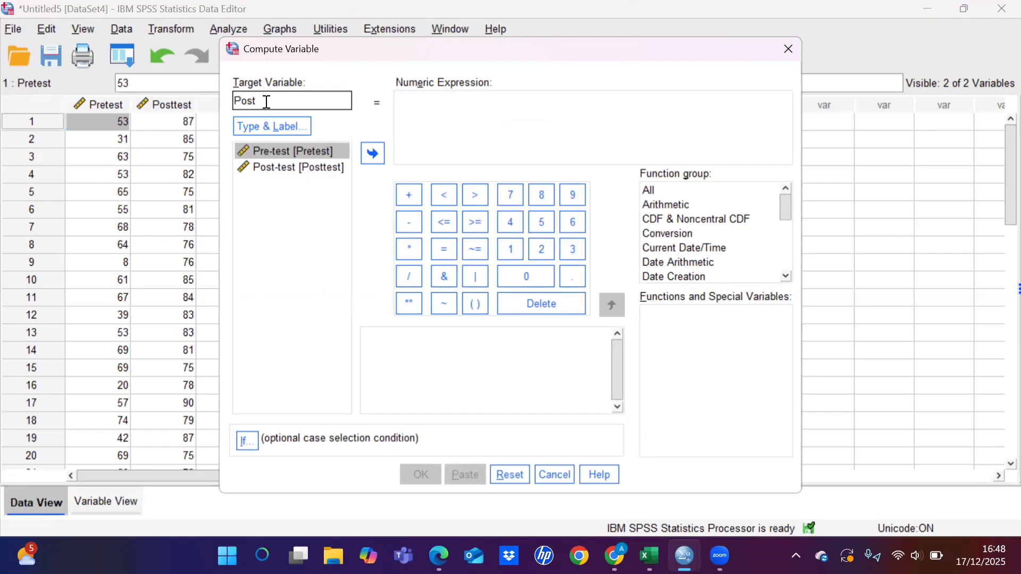
{"action": "type", "text": "_R"}
{"action": "type", "text": "urang"}
{"action": "type", "text": "_P"}
{"action": "type", "text": "re"}
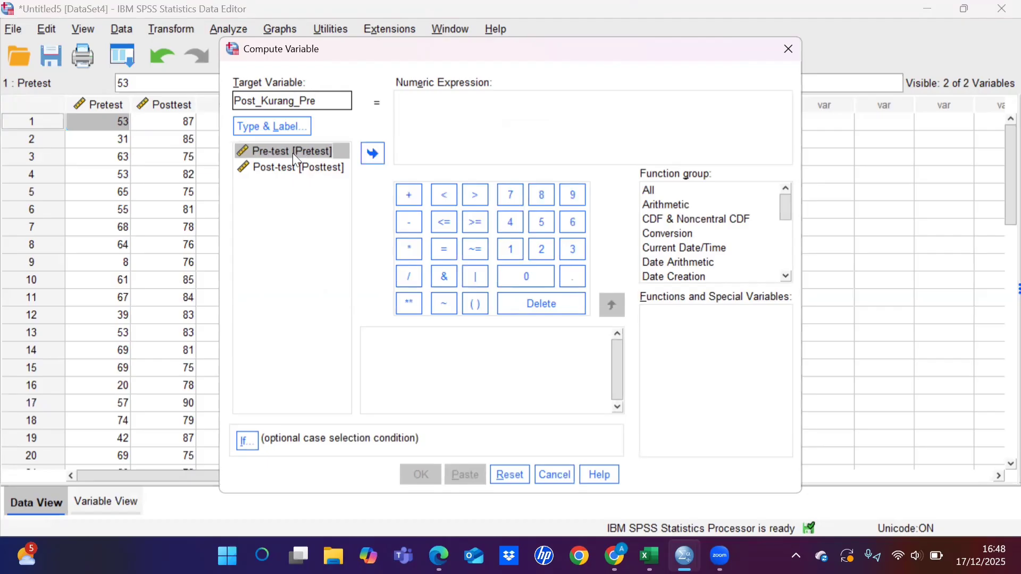
Step: Define the numeric expression as Posttest - Pretest and compute the Post_Kurang_Pre variable
{"action": "left_click", "coordinate": [290, 168]}
{"action": "left_click", "coordinate": [374, 154]}
{"action": "left_click", "coordinate": [407, 222]}
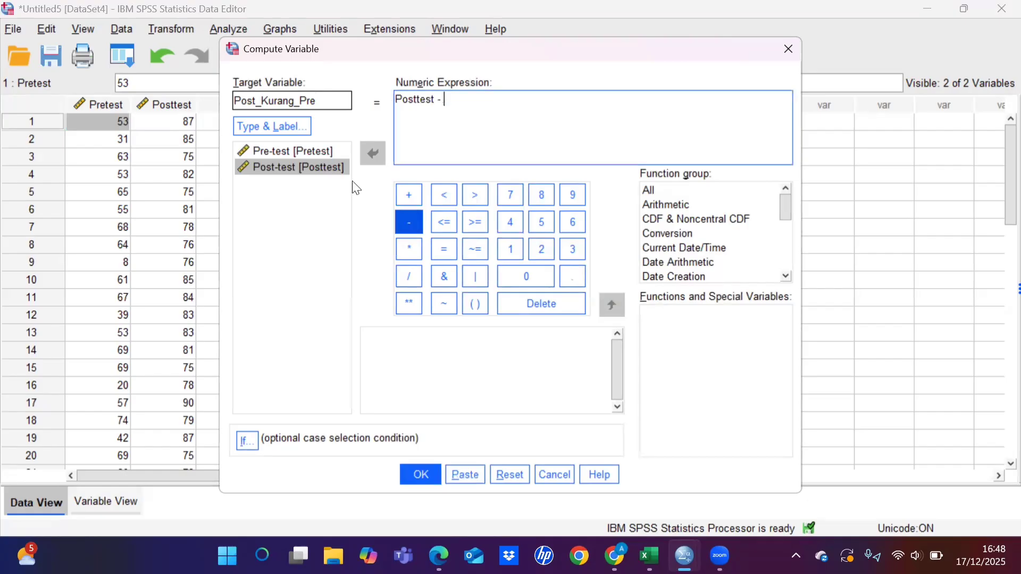
{"action": "left_click", "coordinate": [310, 151]}
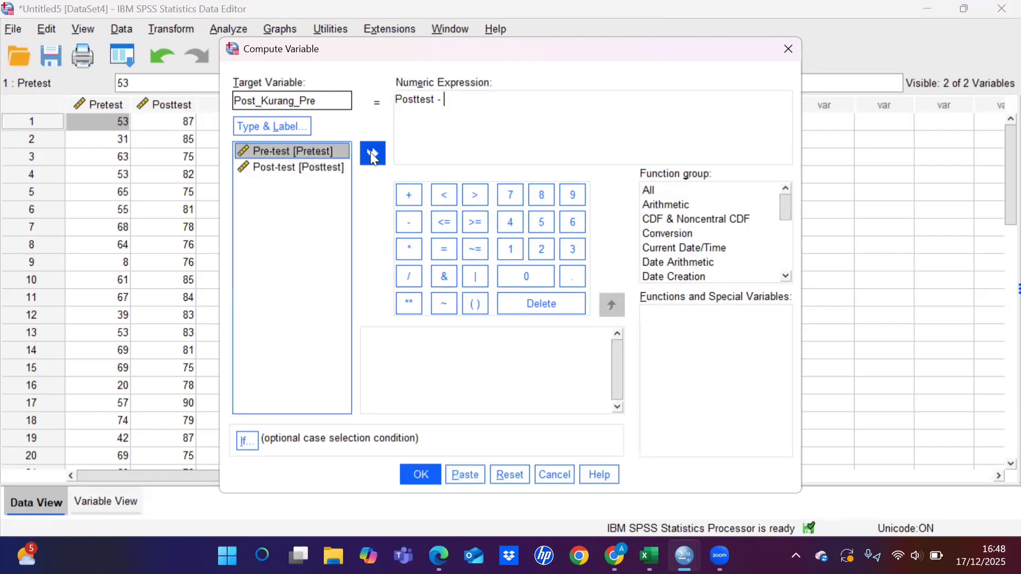
{"action": "left_click", "coordinate": [372, 153]}
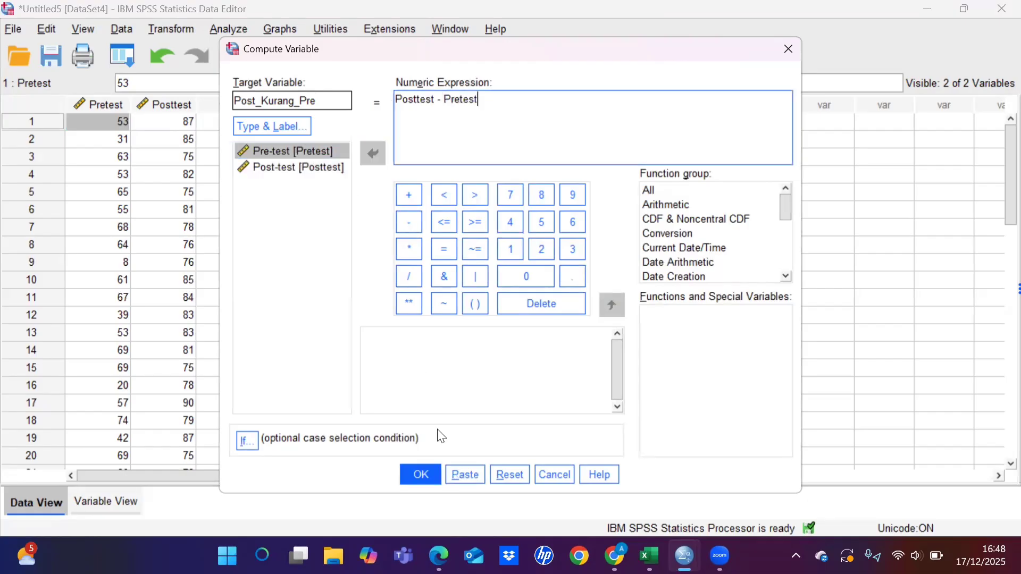
{"action": "left_click", "coordinate": [420, 472]}
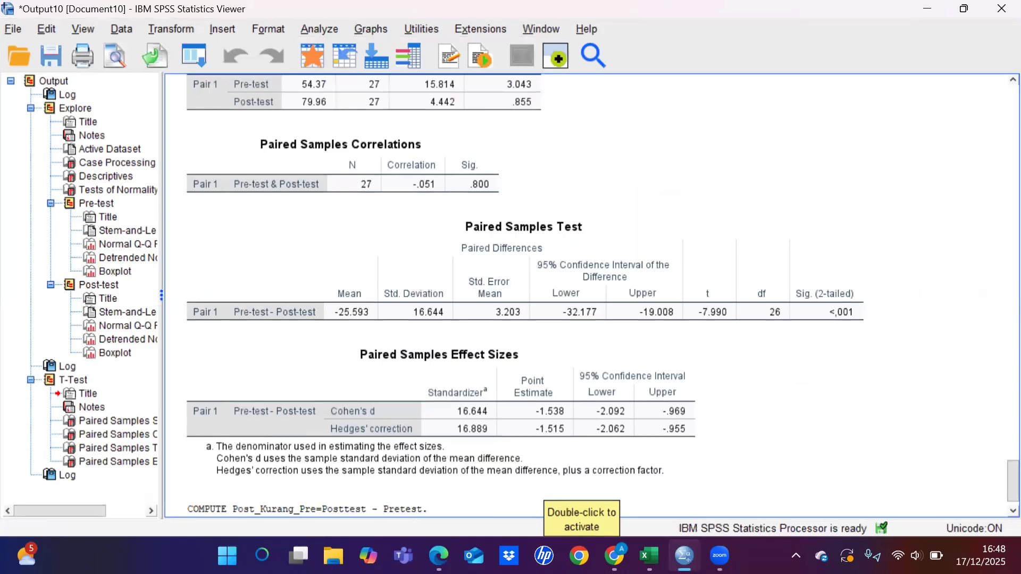
Step: Return to the Untitled5 dataset and start another Compute Variable transformation with target variable Seratus_Kurang_Pre
{"action": "mouse_move", "coordinate": [685, 555]}
{"action": "left_click", "coordinate": [676, 462]}
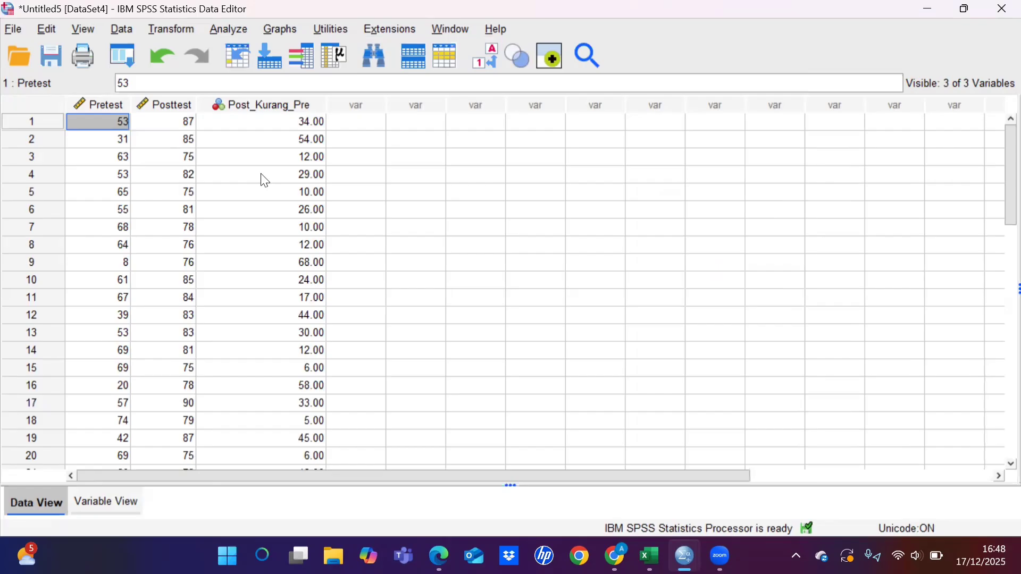
{"action": "key", "text": "alt+t"}
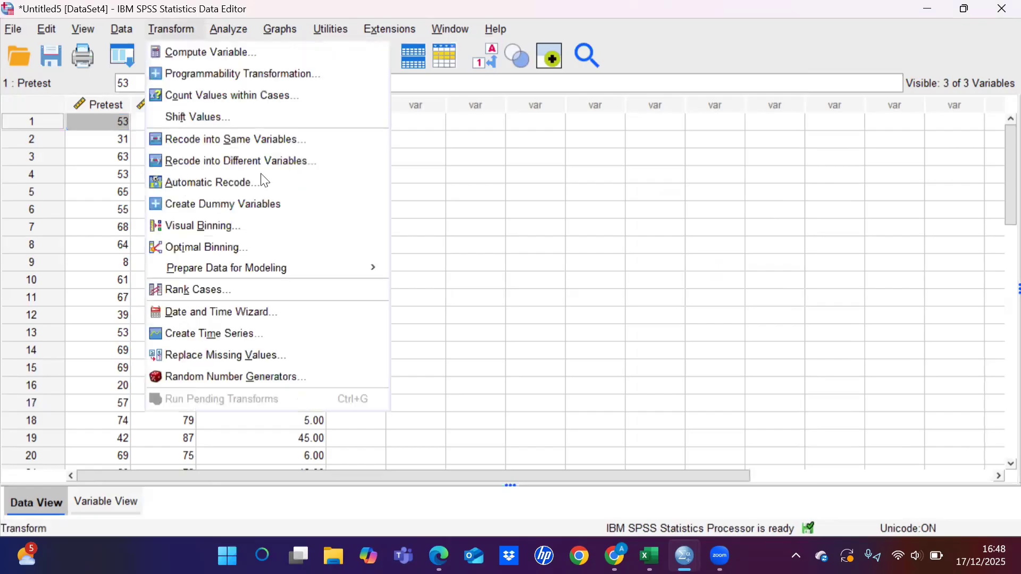
{"action": "key", "text": "Down"}
{"action": "key", "text": "Return"}
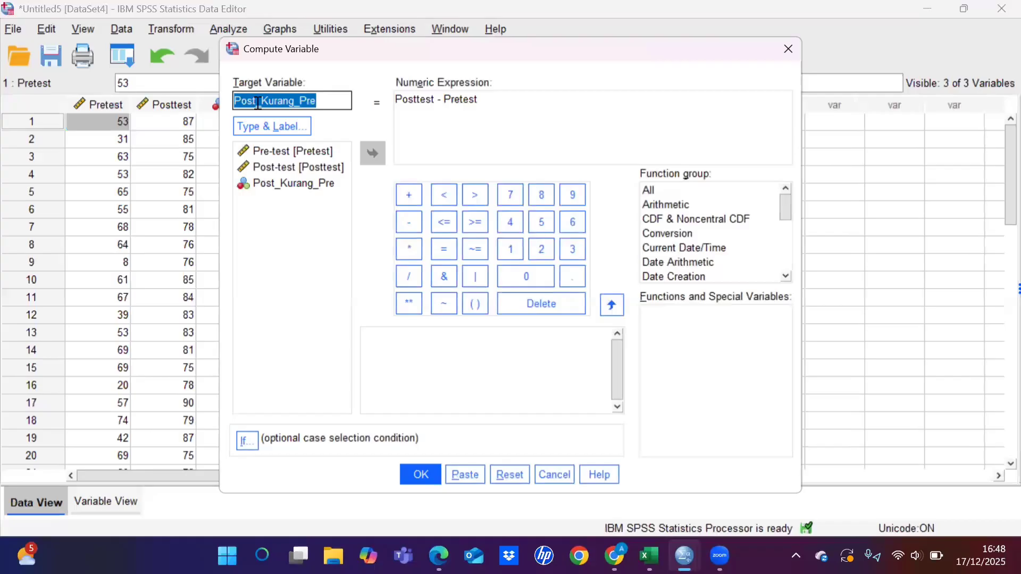
{"action": "left_click", "coordinate": [258, 103]}
{"action": "key", "text": "BackSpace"}
{"action": "key", "text": "BackSpace"}
{"action": "key", "text": "BackSpace"}
{"action": "key", "text": "BackSpace"}
{"action": "type", "text": "Seratus"}
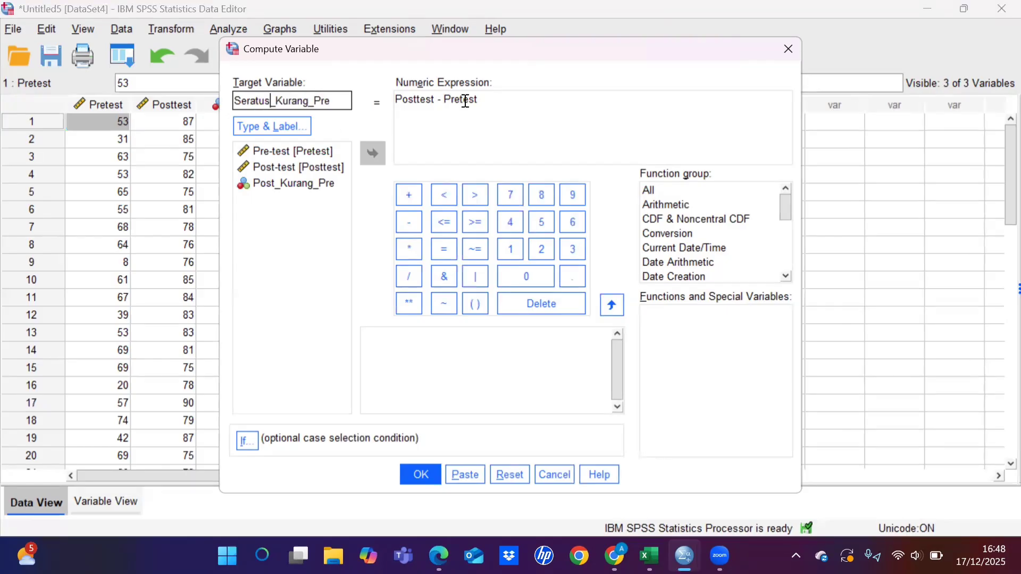
Step: Replace the numeric expression with 100 - Pretest, compute Seratus_Kurang_Pre, and return to the Untitled5 dataset
{"action": "left_click_drag", "start_coordinate": [480, 100], "coordinate": [381, 106]}
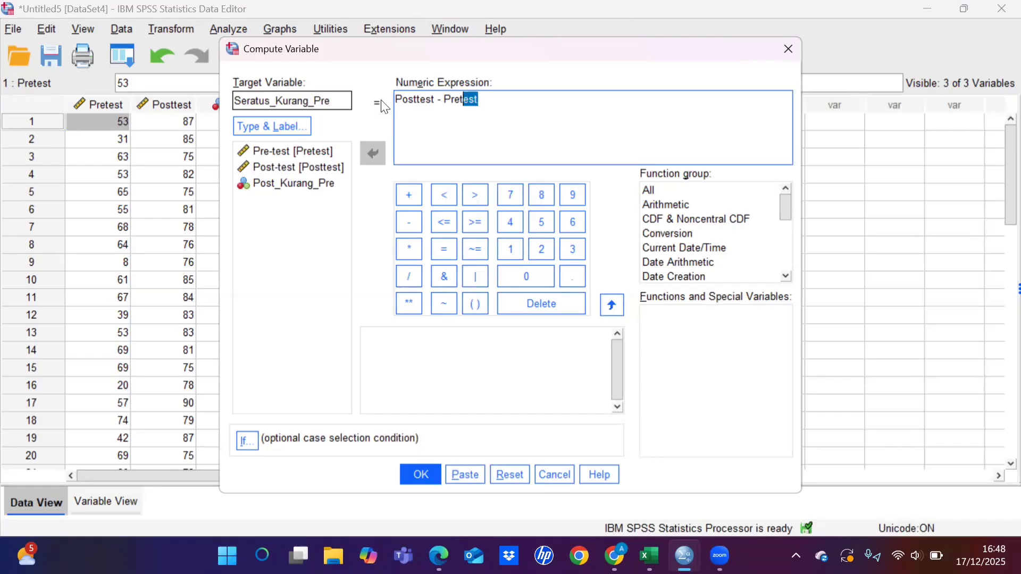
{"action": "key", "text": "BackSpace"}
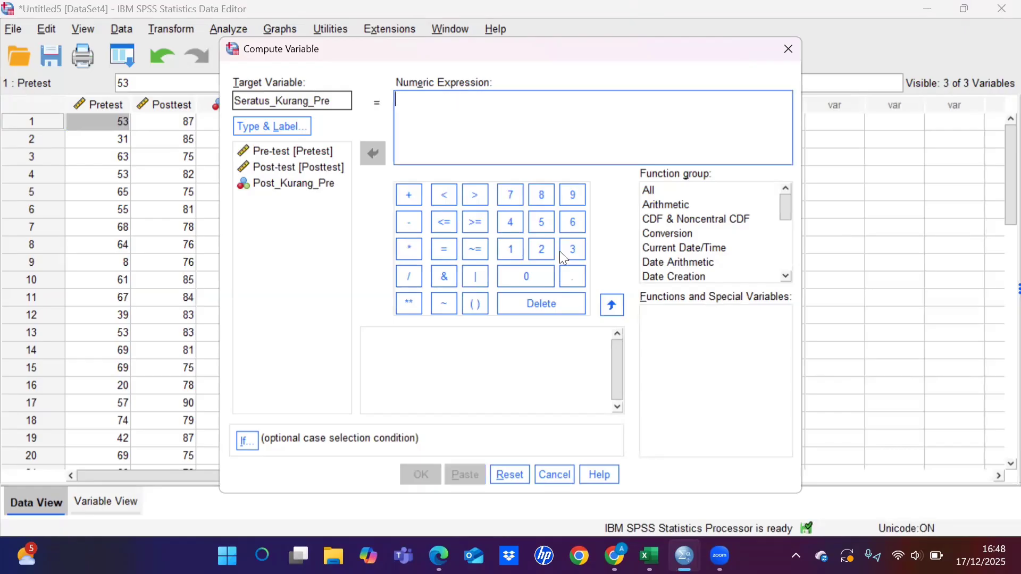
{"action": "left_click", "coordinate": [514, 248]}
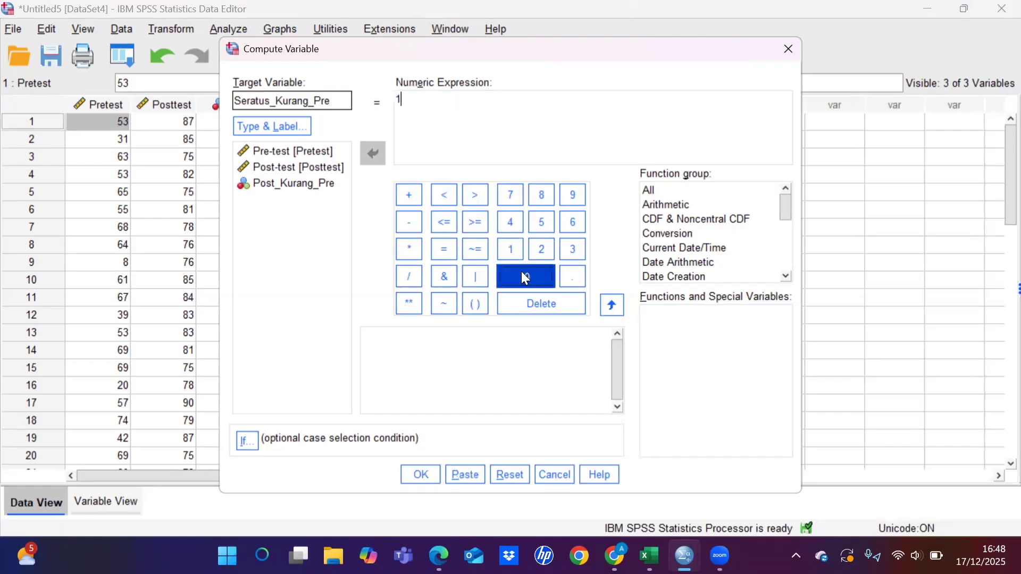
{"action": "left_click", "coordinate": [525, 276]}
{"action": "left_click", "coordinate": [525, 276]}
{"action": "left_click", "coordinate": [406, 224]}
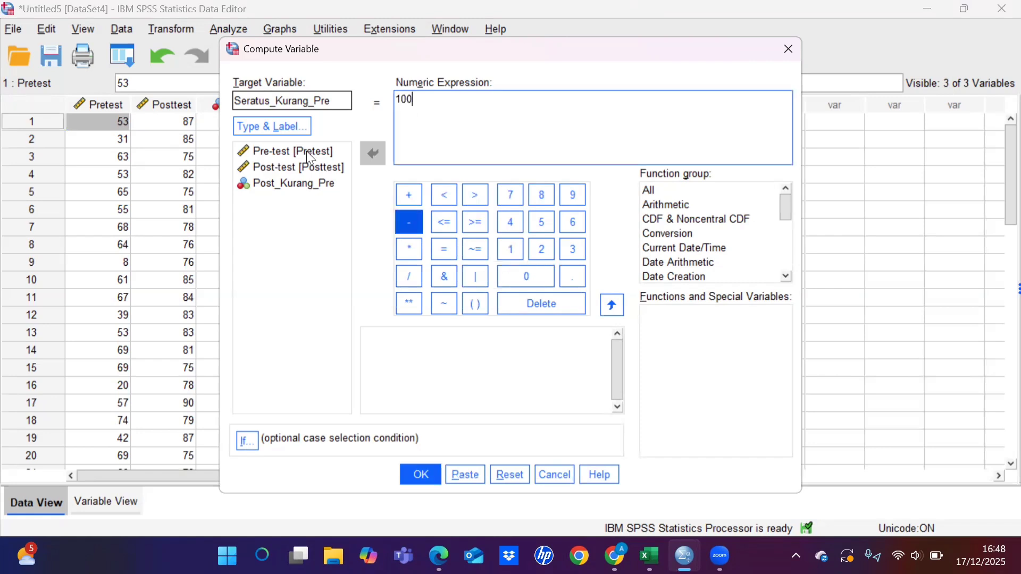
{"action": "left_click", "coordinate": [306, 151]}
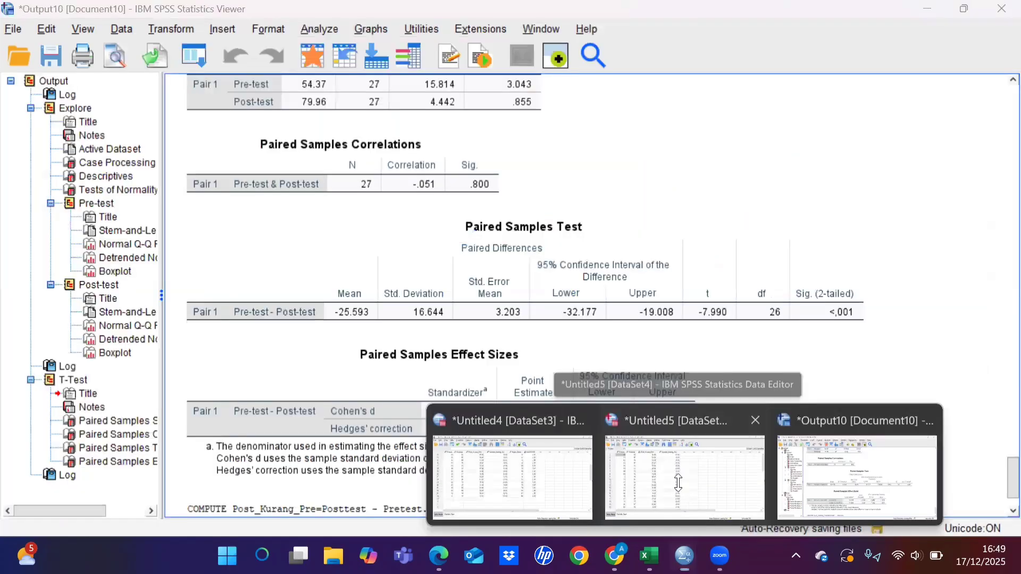
{"action": "left_click", "coordinate": [678, 483]}
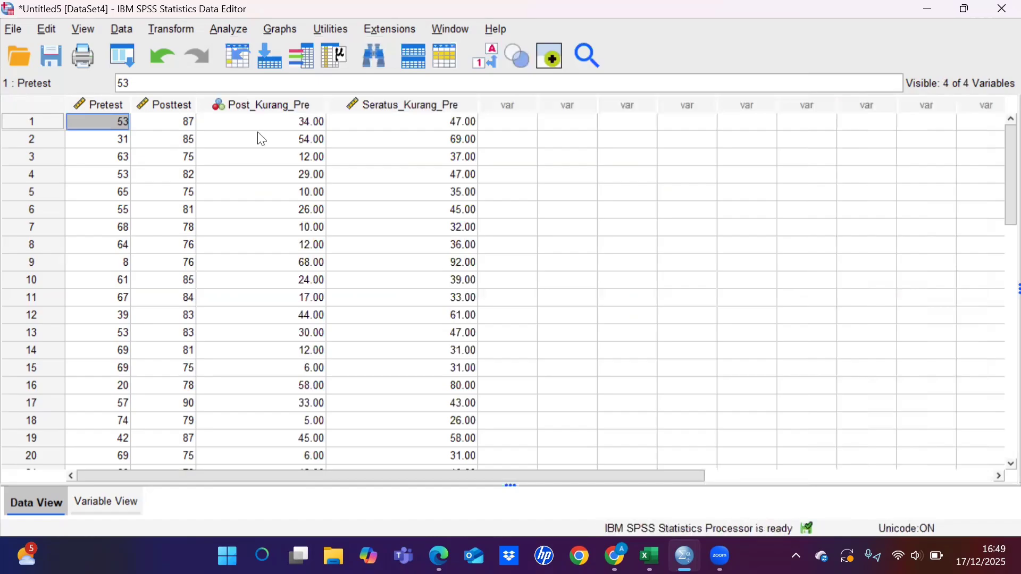
Step: Start a further Compute Variable transformation with Ngain_Score as the target variable
{"action": "key", "text": "alt+t"}
{"action": "key", "text": "Return"}
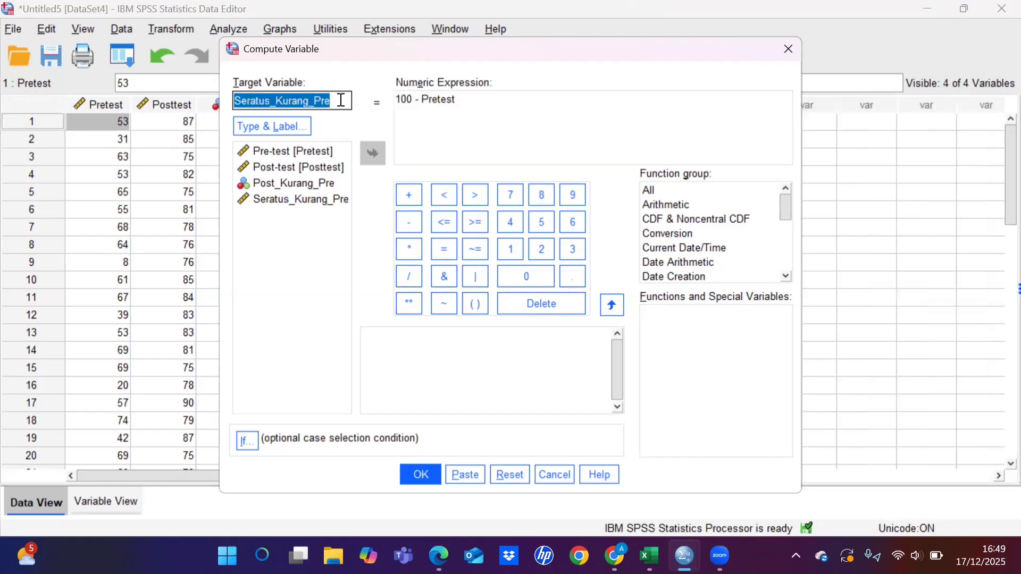
{"action": "key", "text": "BackSpace"}
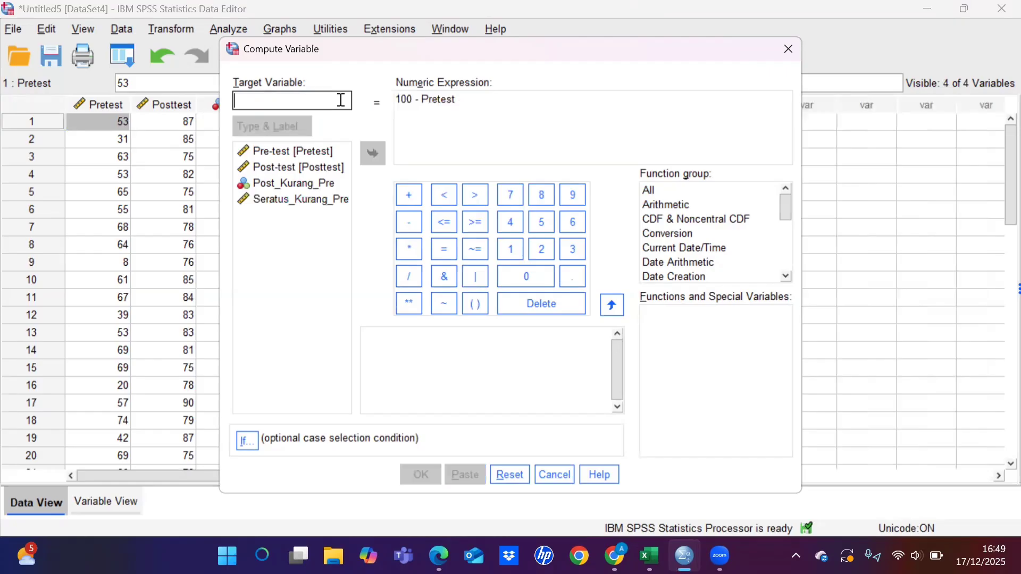
{"action": "type", "text": "Ngain_Score"}
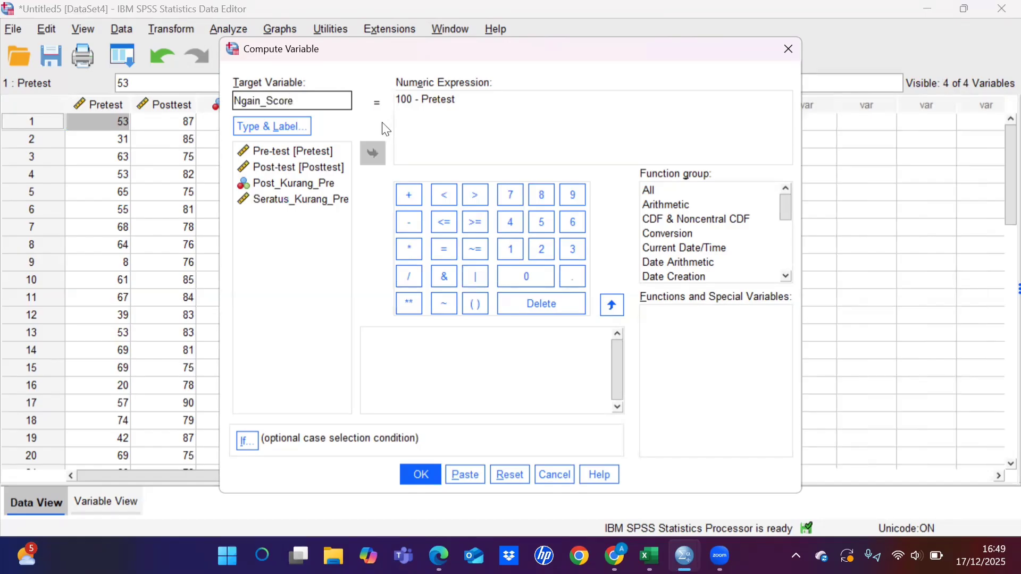
Step: Replace the old numeric expression with Post_Kurang_Pre followed by the division operator
{"action": "left_click", "coordinate": [458, 100]}
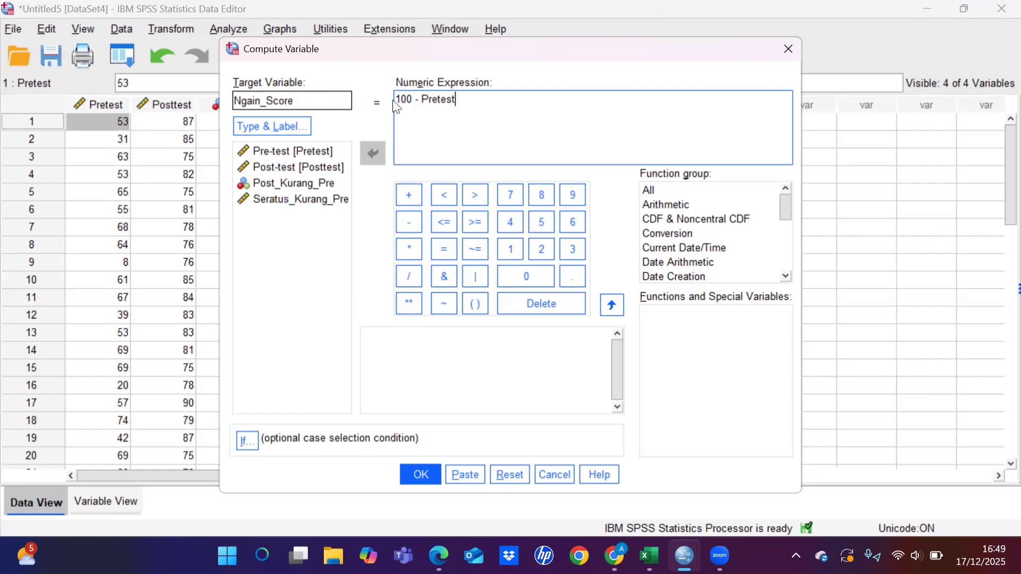
{"action": "left_click_drag", "start_coordinate": [459, 101], "coordinate": [394, 101]}
{"action": "key", "text": "BackSpace"}
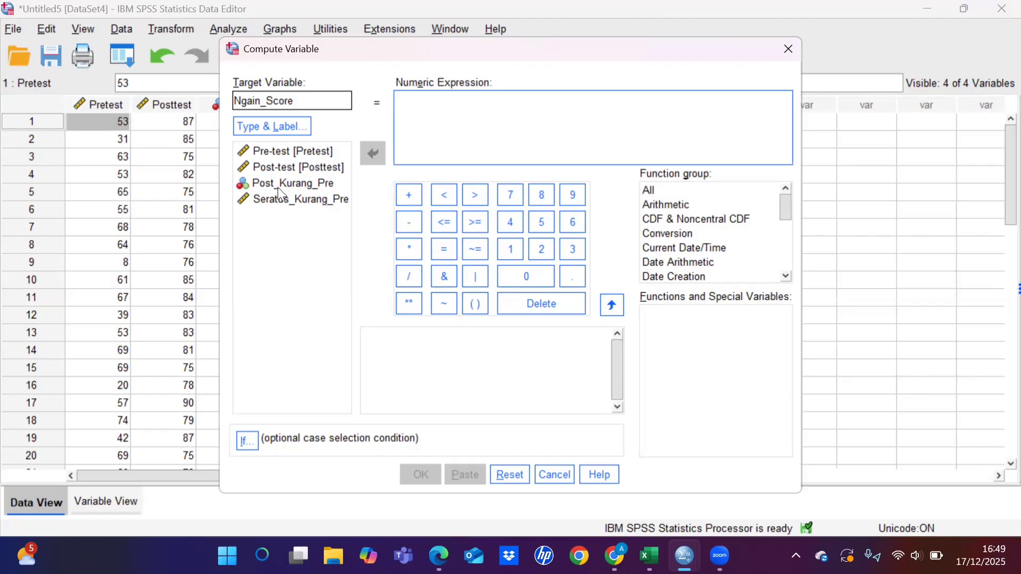
{"action": "left_click", "coordinate": [292, 183]}
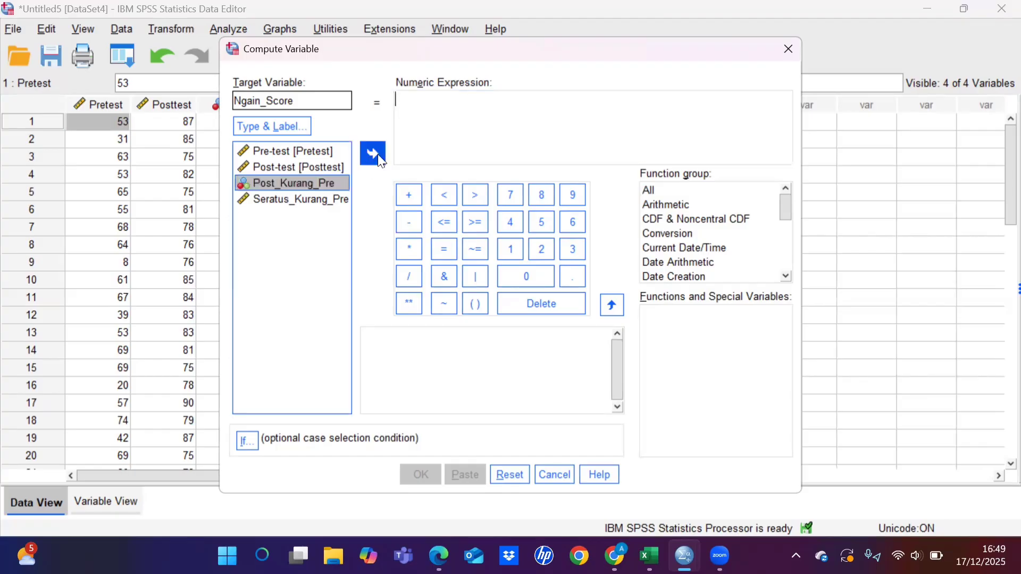
{"action": "left_click", "coordinate": [373, 154]}
{"action": "left_click", "coordinate": [409, 276]}
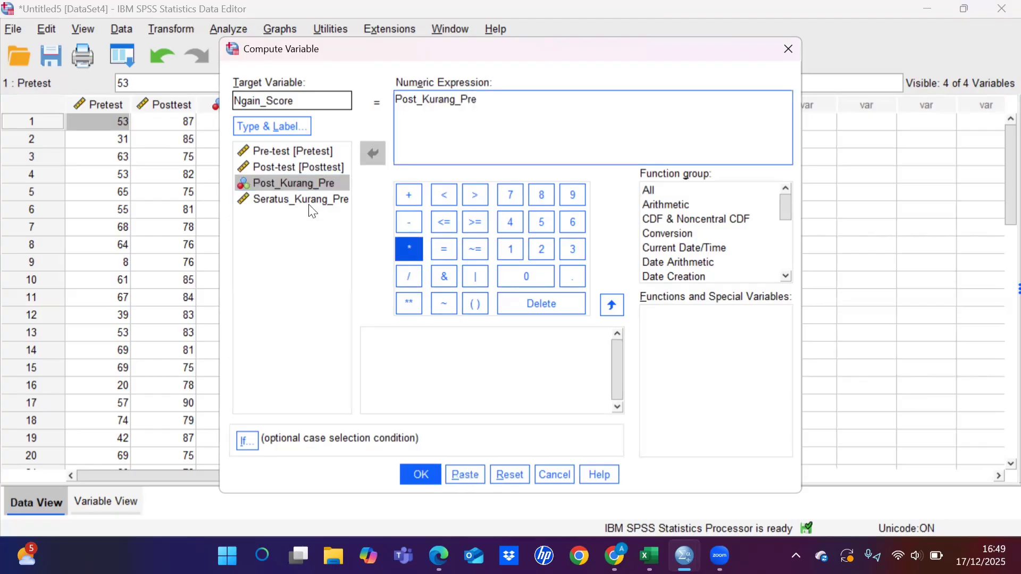
Step: Remove the duplicated division operator and complete the Ngain_Score expression as Post_Kurang_Pre / Seratus_Kurang_Pre
{"action": "left_click", "coordinate": [309, 204]}
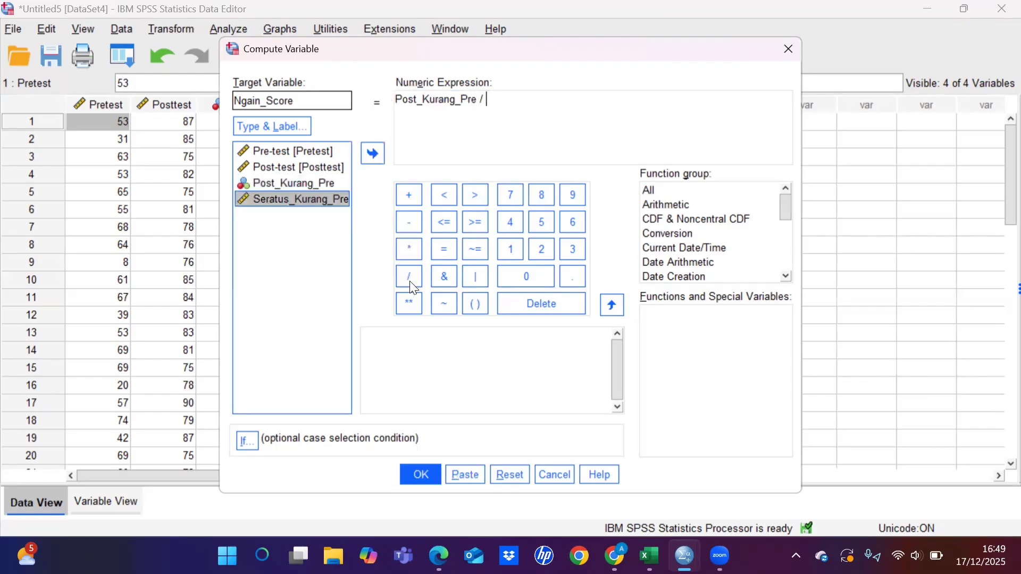
{"action": "left_click", "coordinate": [414, 288]}
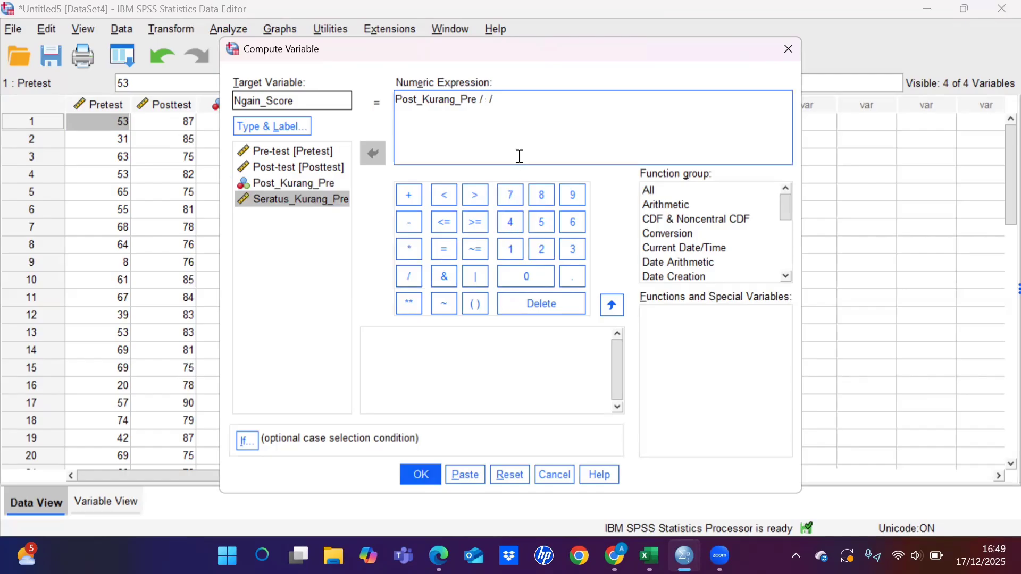
{"action": "key", "text": "BackSpace"}
{"action": "key", "text": "BackSpace"}
{"action": "key", "text": "BackSpace"}
{"action": "key", "text": "BackSpace"}
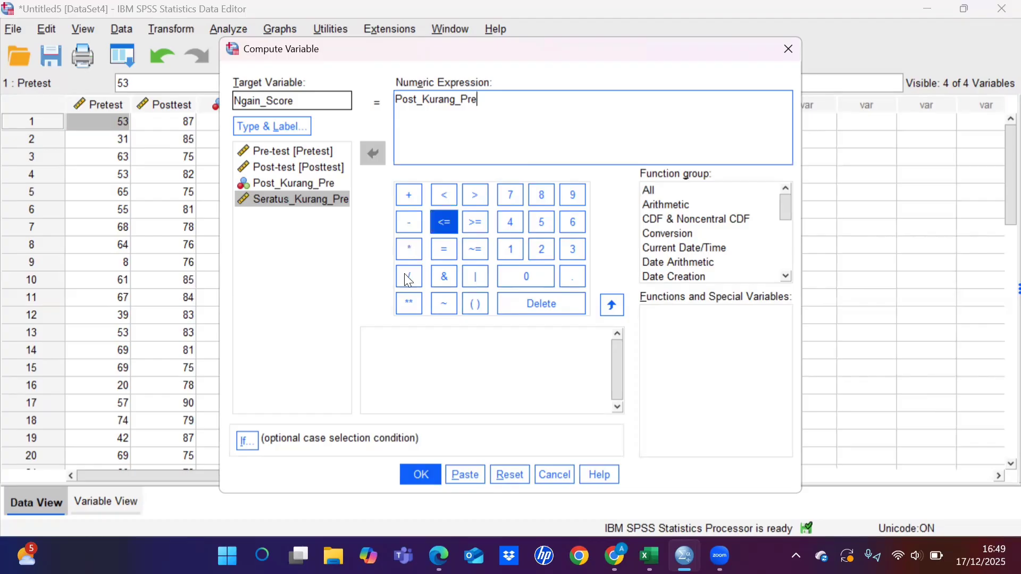
{"action": "left_click", "coordinate": [408, 277]}
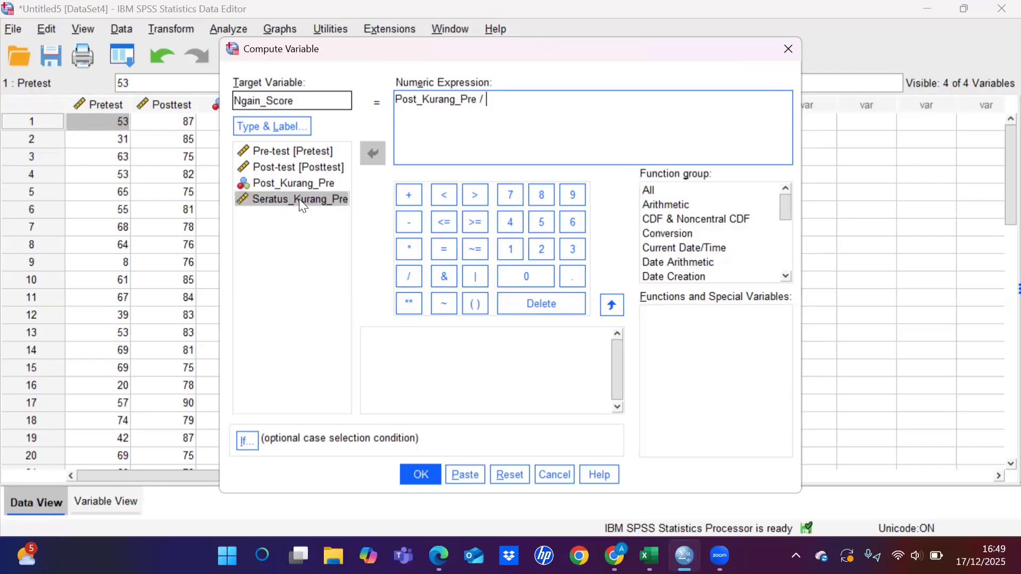
{"action": "left_click", "coordinate": [299, 200]}
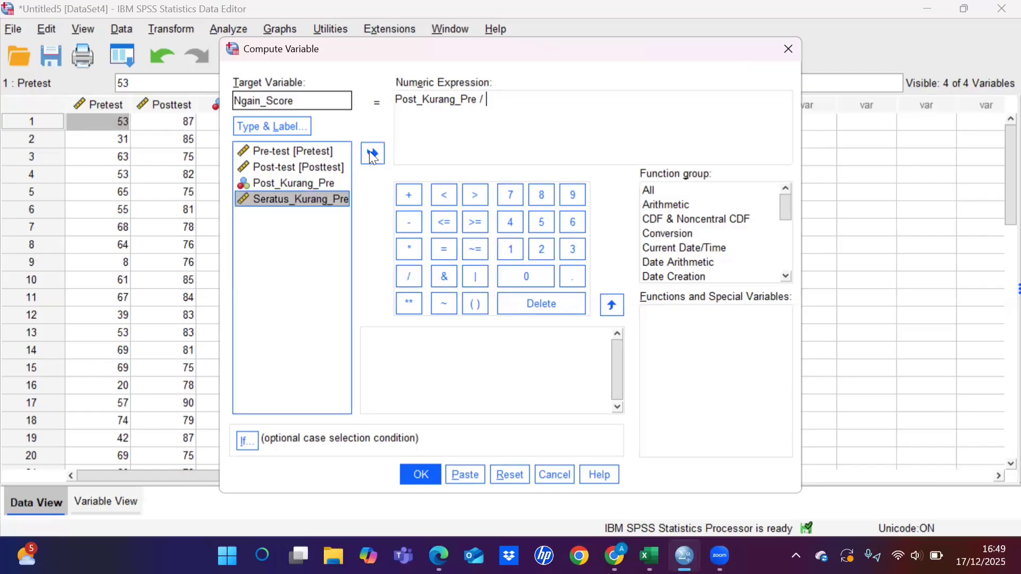
{"action": "left_click", "coordinate": [373, 154]}
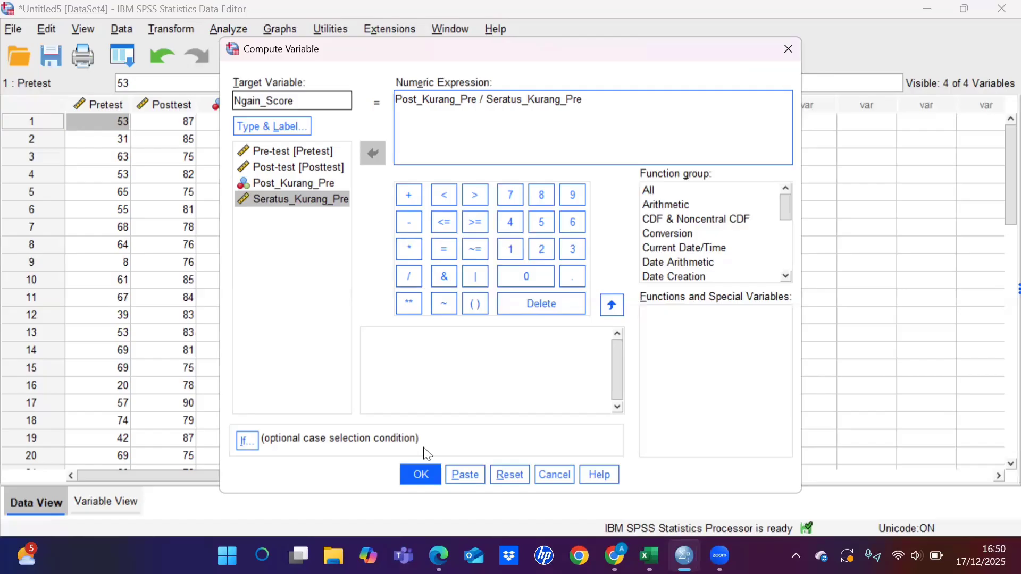
Step: Compute the Ngain_Score variable, return to the Untitled5 dataset and review the new column's values
{"action": "left_click", "coordinate": [418, 473]}
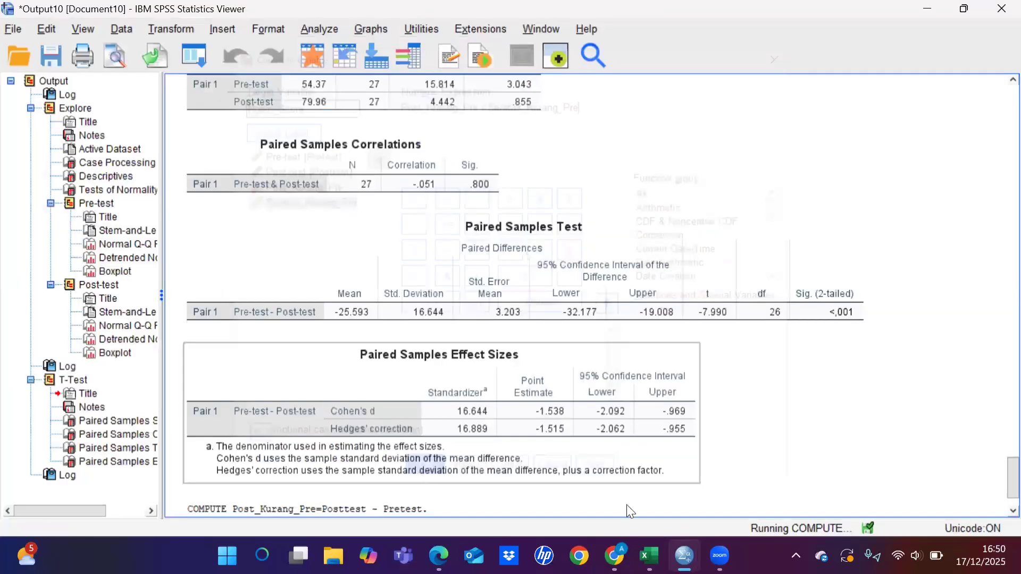
{"action": "mouse_move", "coordinate": [685, 556]}
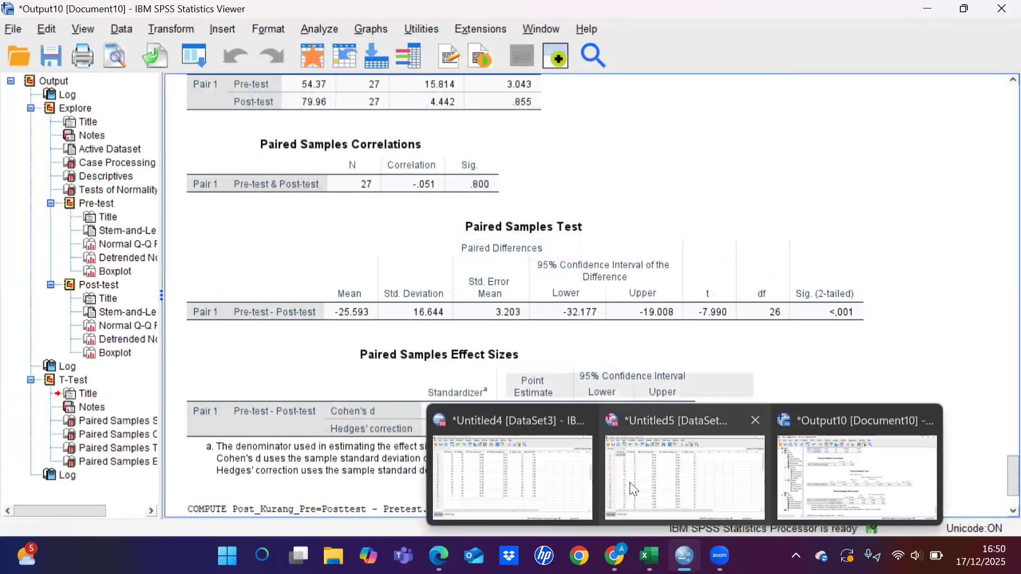
{"action": "left_click", "coordinate": [631, 451]}
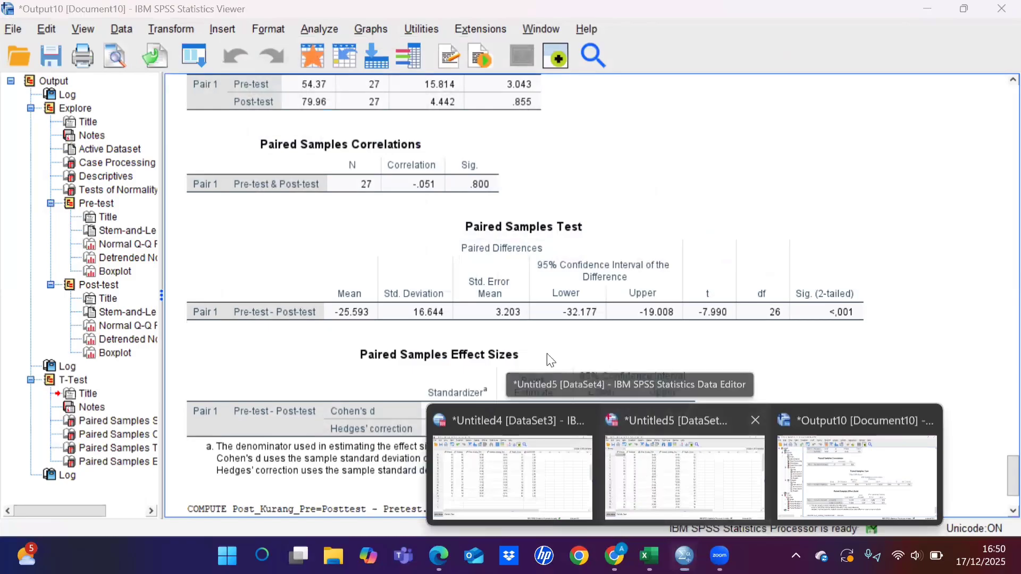
{"action": "scroll", "coordinate": [537, 304], "scroll_direction": "down", "scroll_amount": 2}
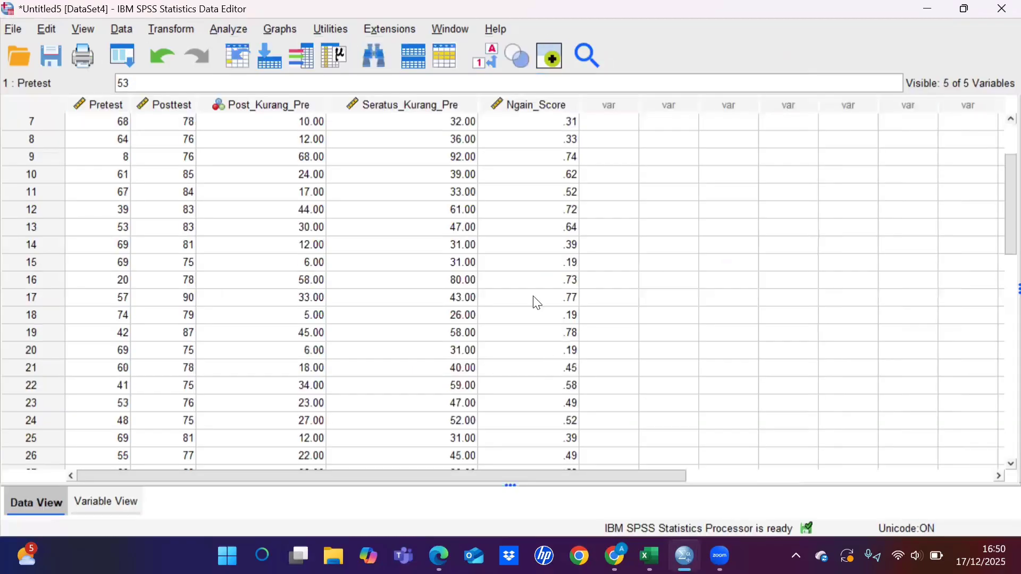
{"action": "scroll", "coordinate": [537, 304], "scroll_direction": "down", "scroll_amount": 1}
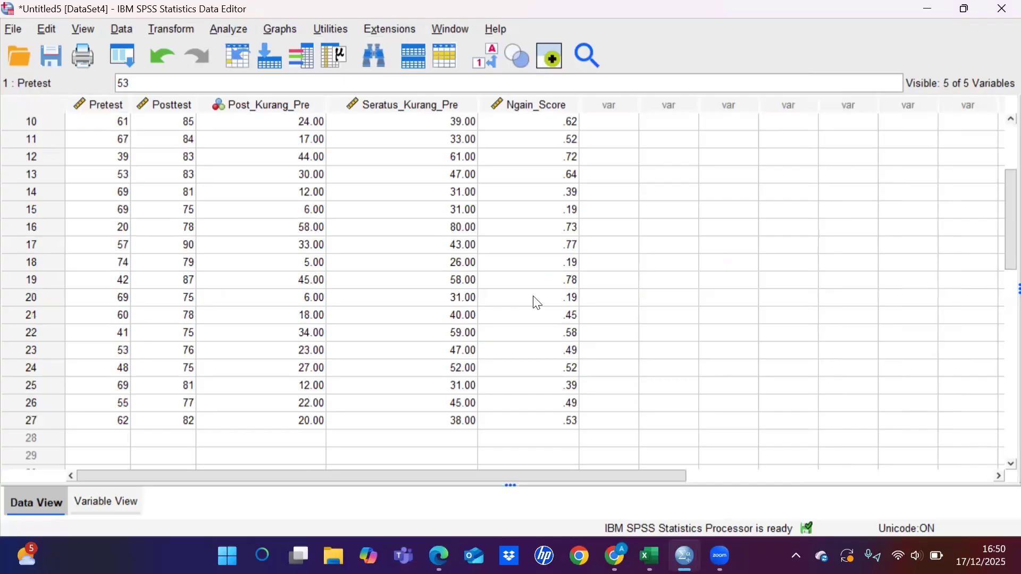
{"action": "scroll", "coordinate": [537, 304], "scroll_direction": "up", "scroll_amount": 3}
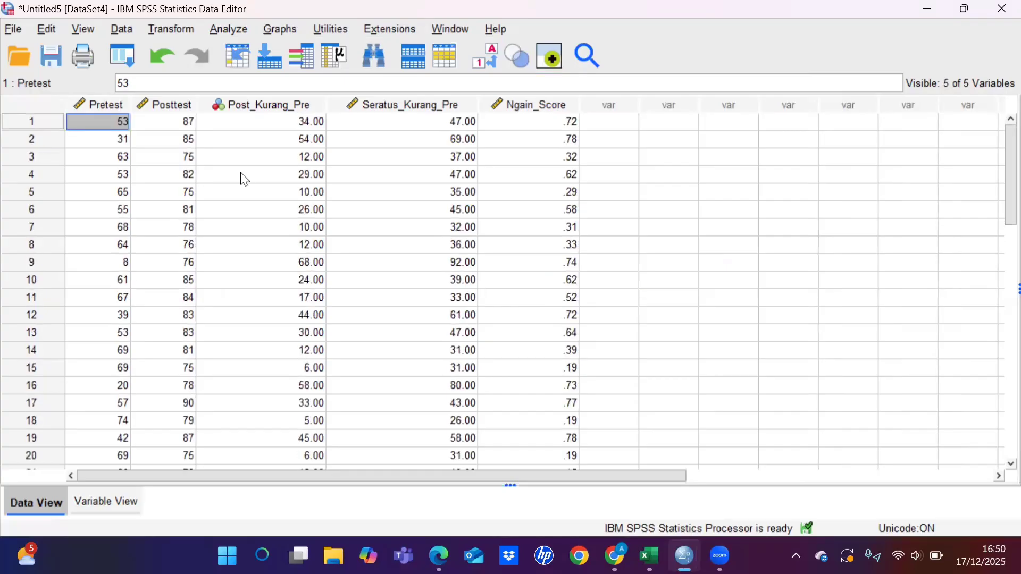
Step: Run Descriptives on the Ngain_Score variable of the Untitled5 dataset
{"action": "key", "text": "alt+a"}
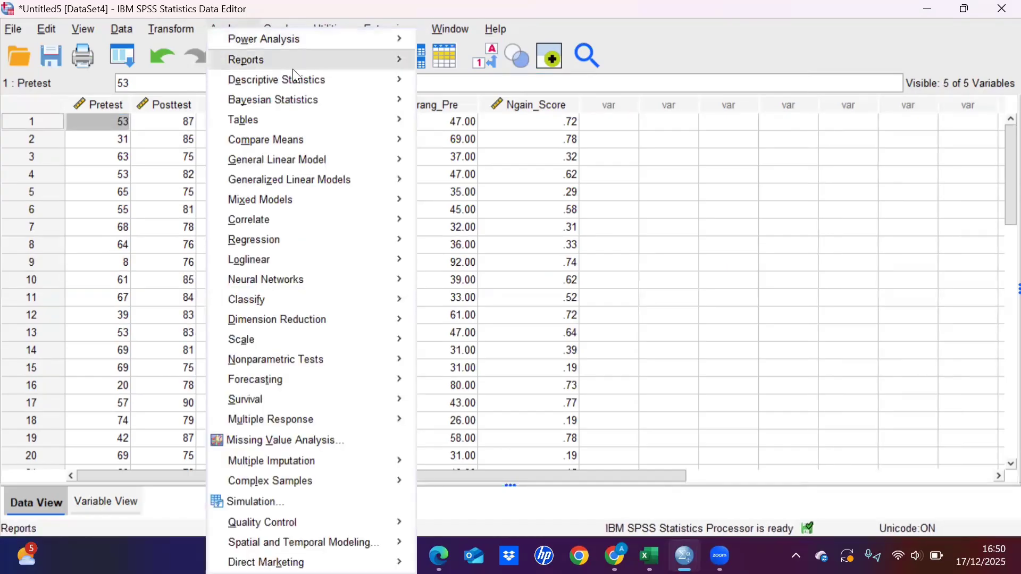
{"action": "mouse_move", "coordinate": [324, 85]}
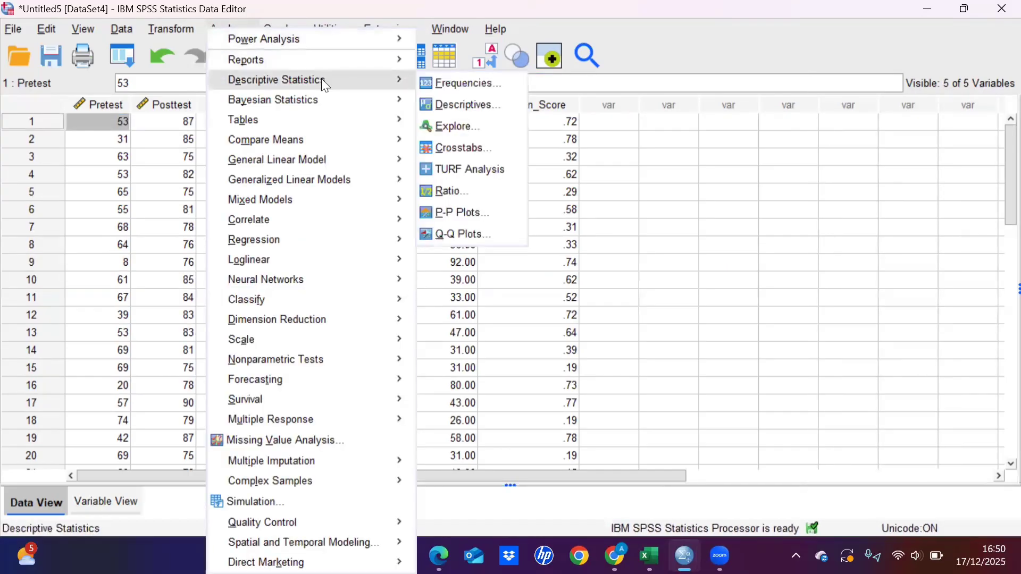
{"action": "left_click", "coordinate": [464, 102]}
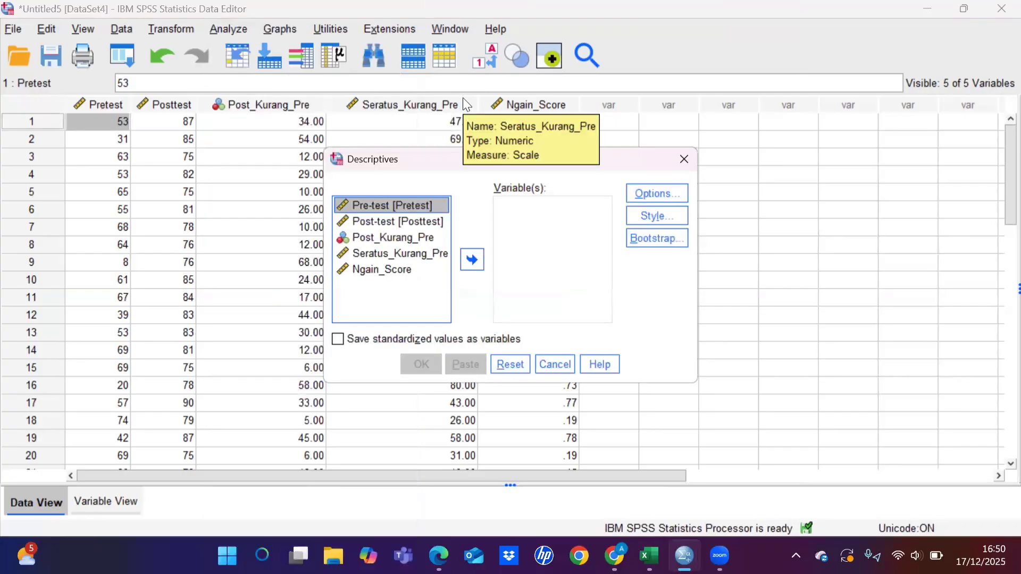
{"action": "left_click", "coordinate": [386, 270]}
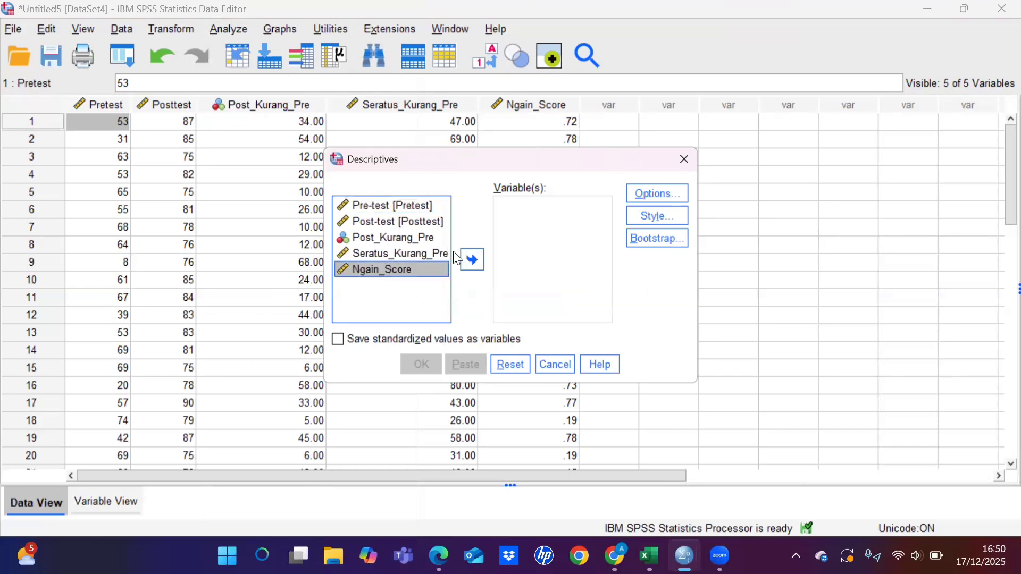
{"action": "left_click", "coordinate": [481, 258]}
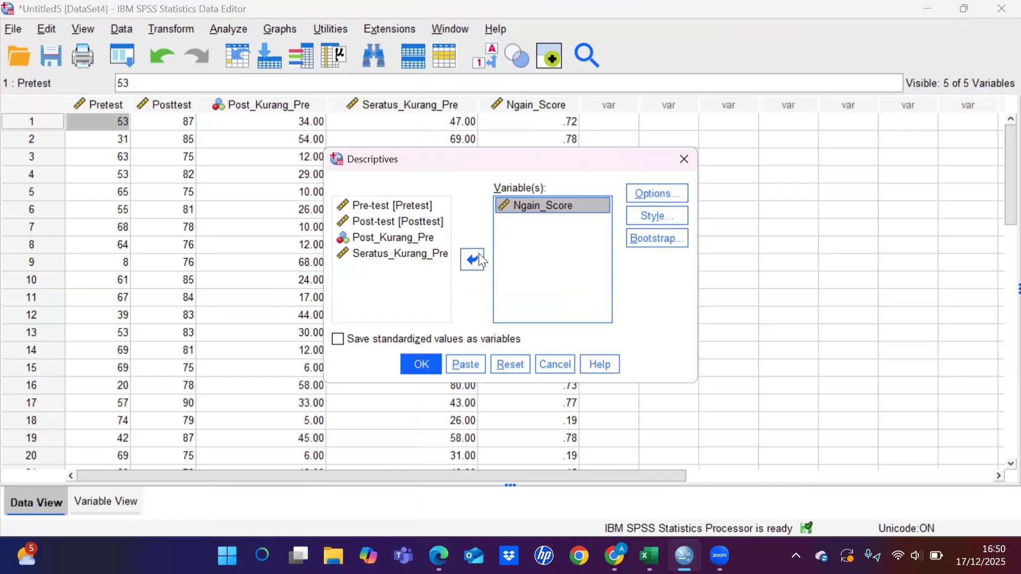
{"action": "left_click", "coordinate": [426, 364]}
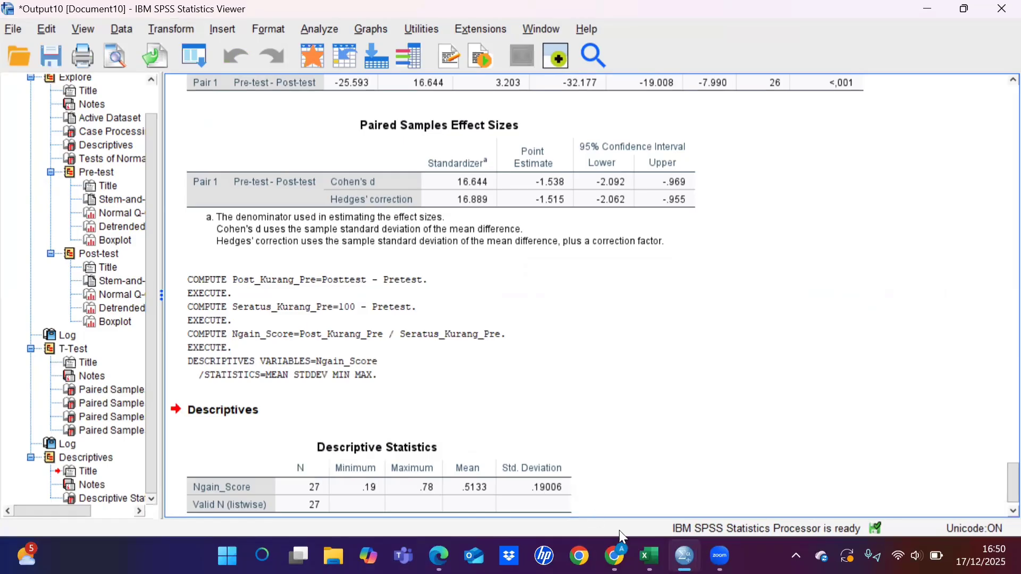
Step: Compare the Ngain_Score descriptives with the table in the PDF report open in Edge, and return to the Untitled5 dataset in SPSS
{"action": "mouse_move", "coordinate": [438, 556]}
{"action": "left_click", "coordinate": [444, 496]}
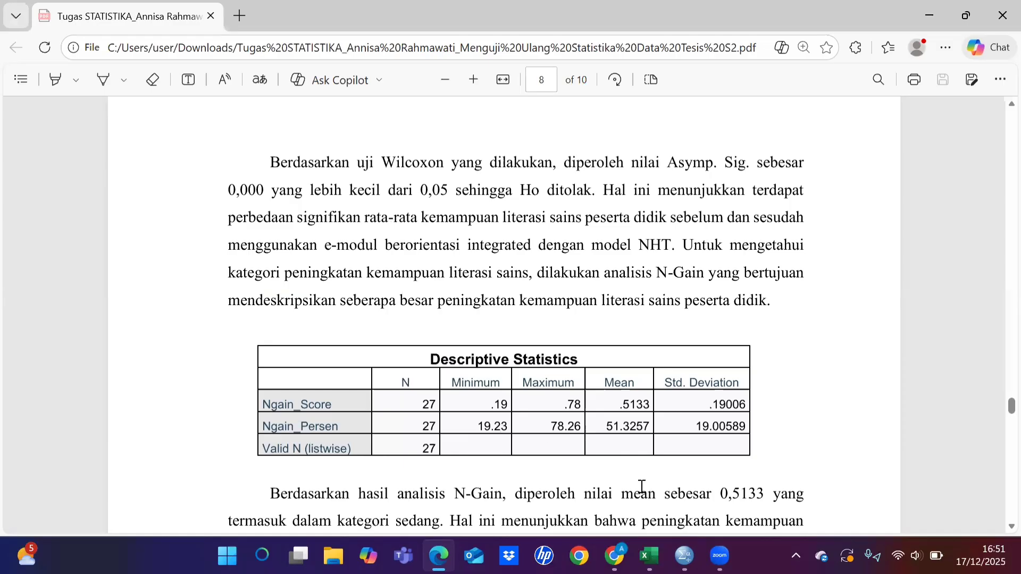
{"action": "mouse_move", "coordinate": [684, 555]}
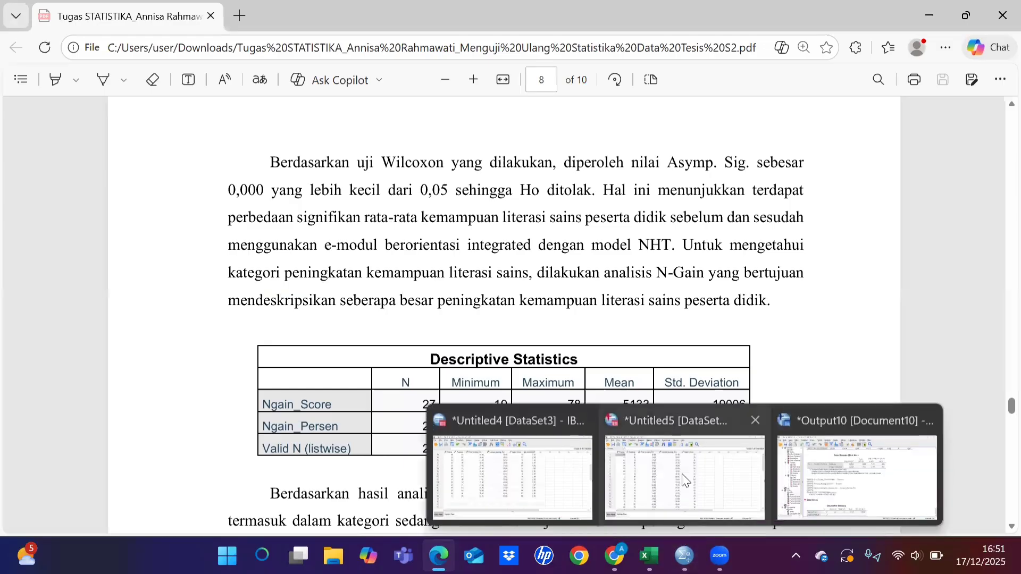
{"action": "left_click", "coordinate": [656, 457]}
{"action": "scroll", "coordinate": [541, 393], "scroll_direction": "down", "scroll_amount": 3}
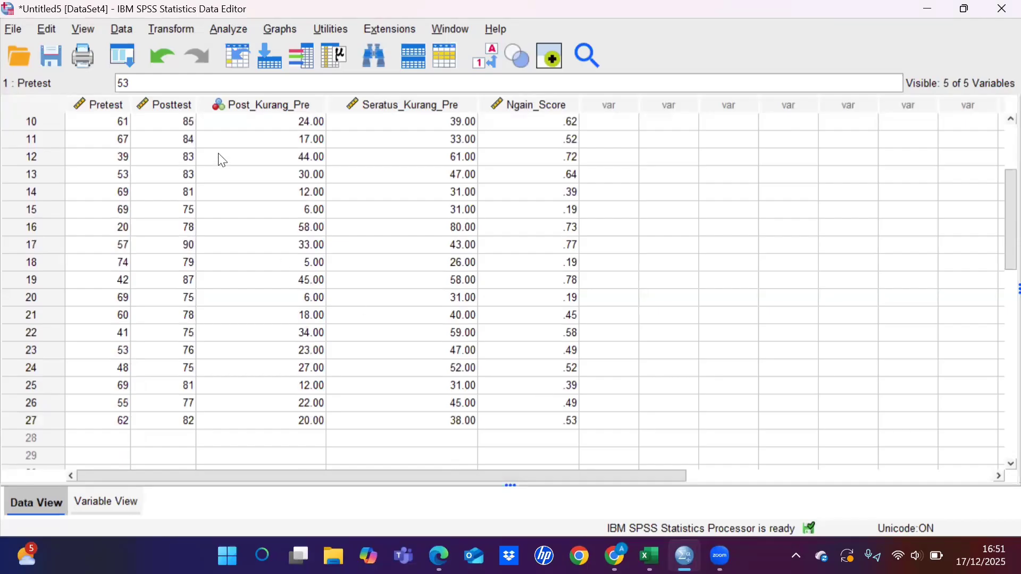
Step: Set up a Recode into Different Variables with Ngain_Score as input and KATEGORI as the output variable name
{"action": "key", "text": "alt+t"}
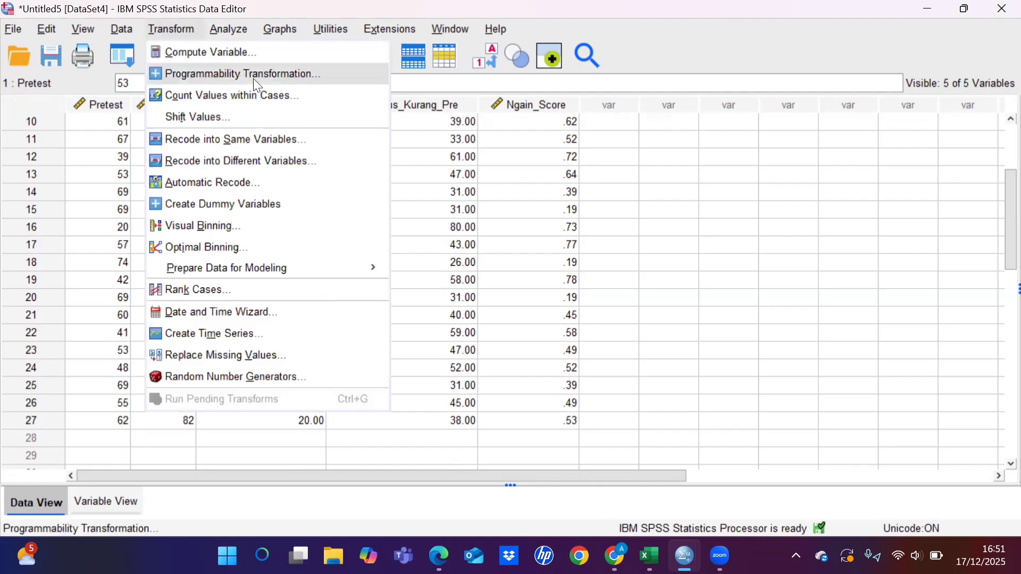
{"action": "left_click", "coordinate": [248, 155]}
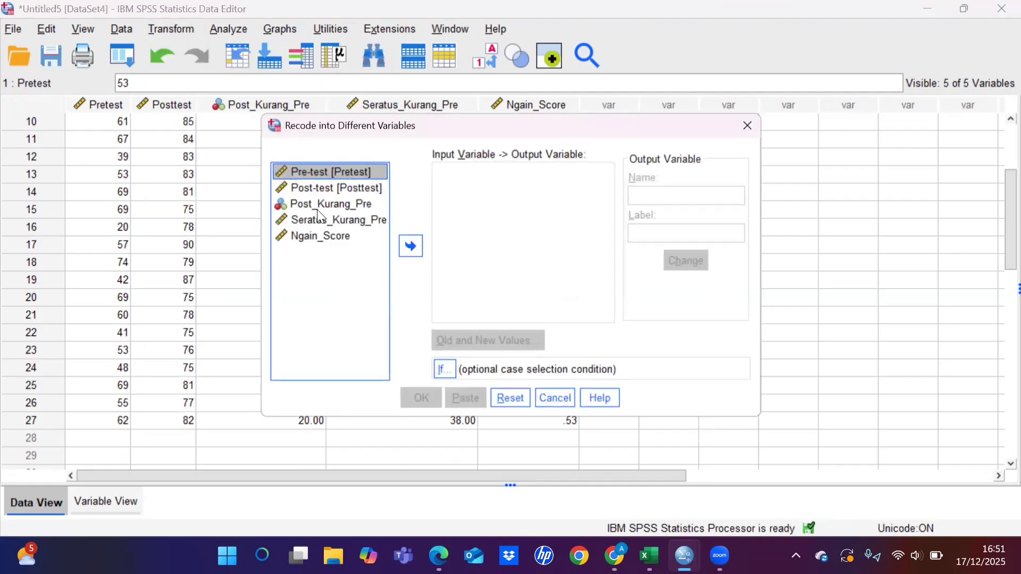
{"action": "left_click", "coordinate": [343, 237]}
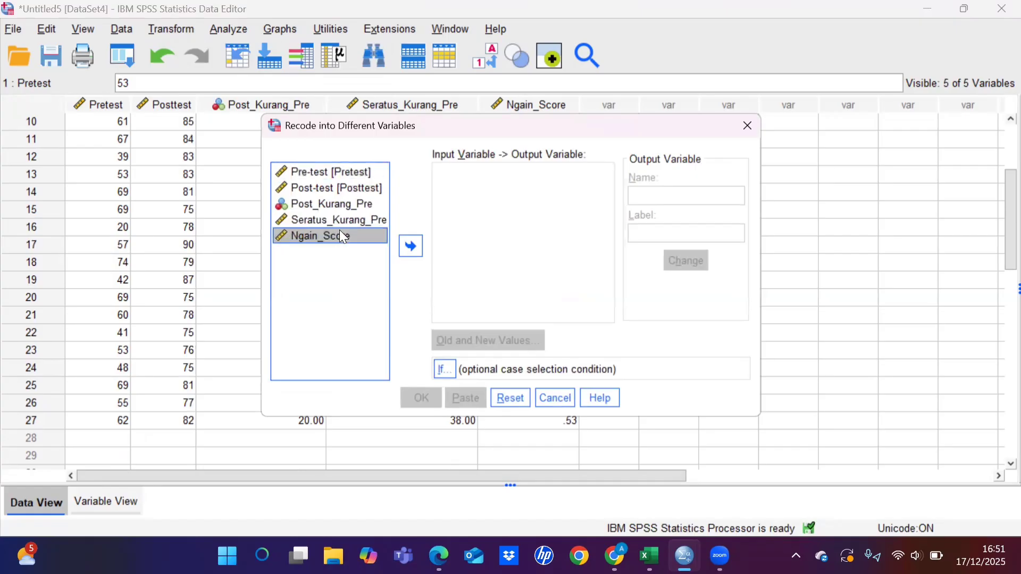
{"action": "left_click", "coordinate": [411, 246]}
{"action": "left_click", "coordinate": [668, 197]}
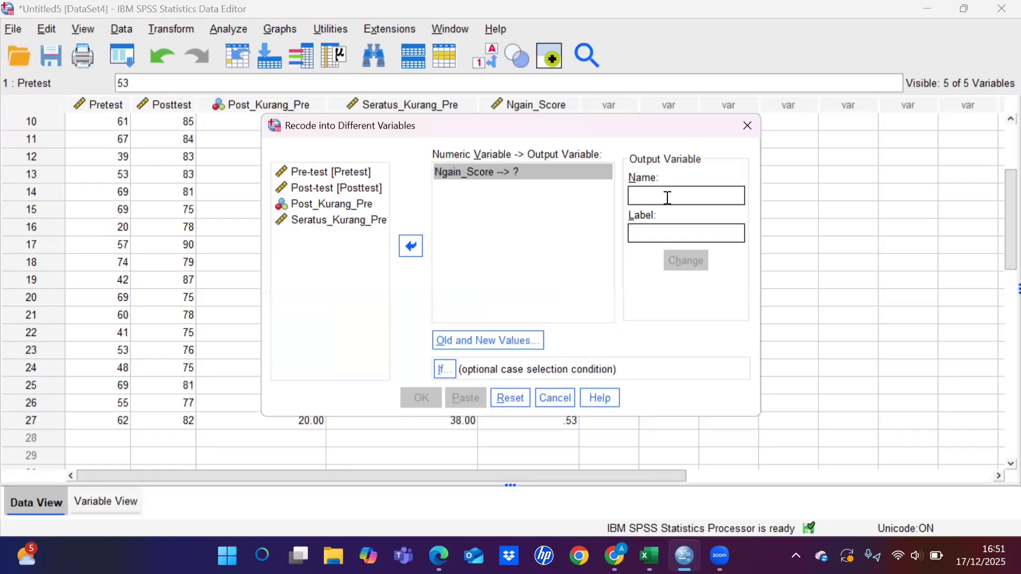
{"action": "type", "text": "KATEGORI"}
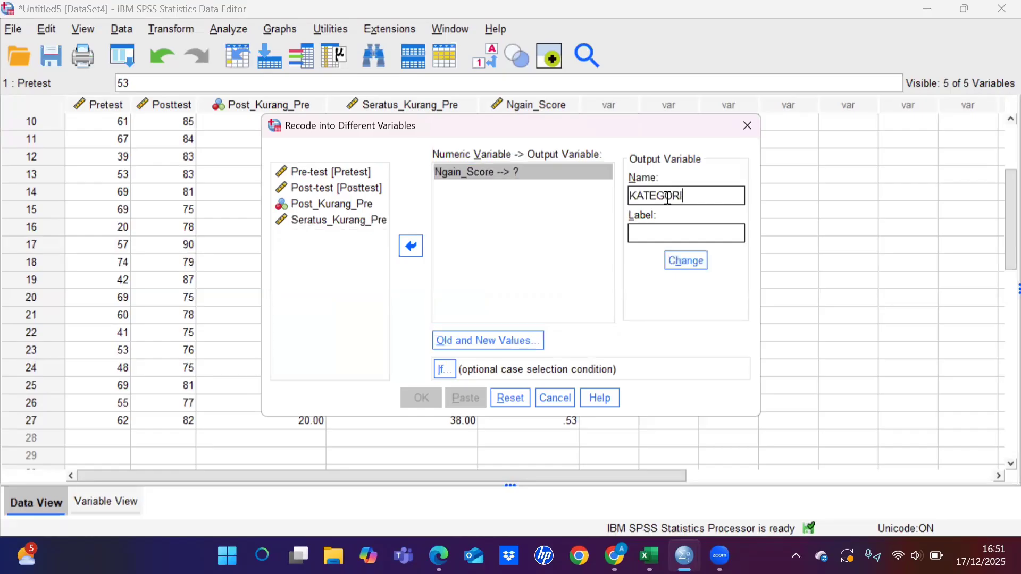
{"action": "left_click", "coordinate": [688, 262]}
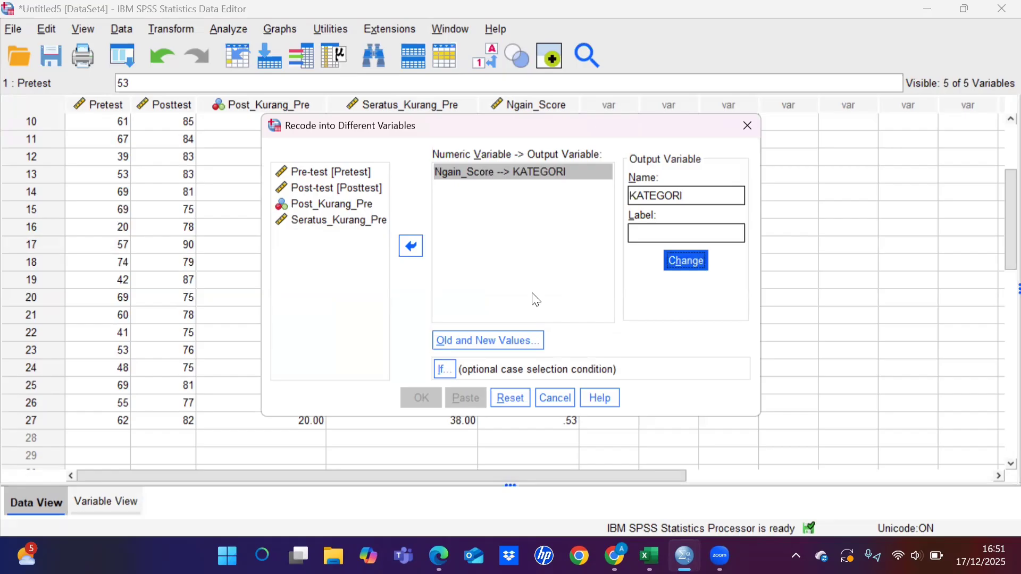
Step: Add a recode rule that maps the old value range 0 through 0.3 to the new value 1
{"action": "left_click", "coordinate": [463, 340]}
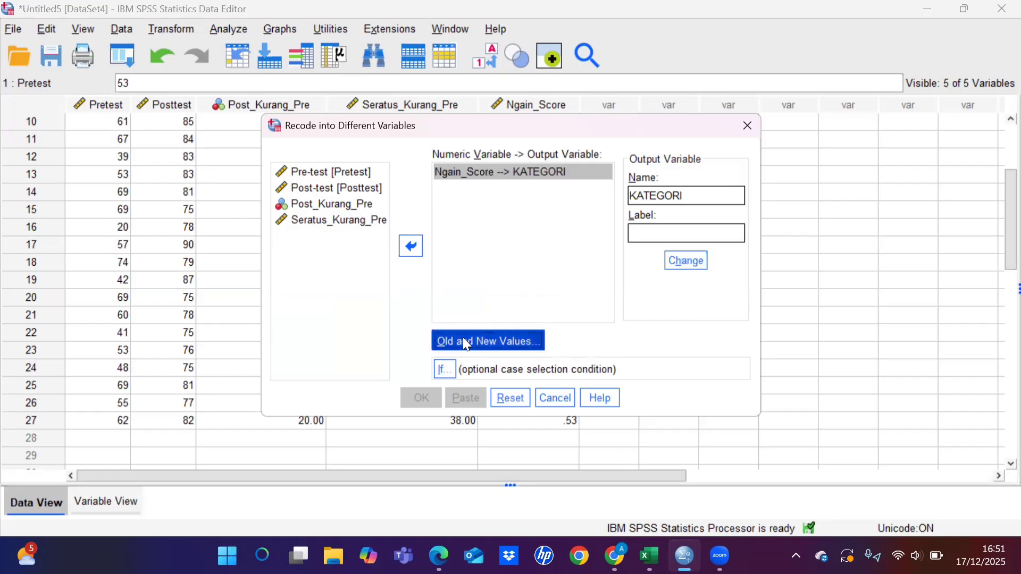
{"action": "left_click", "coordinate": [257, 229]}
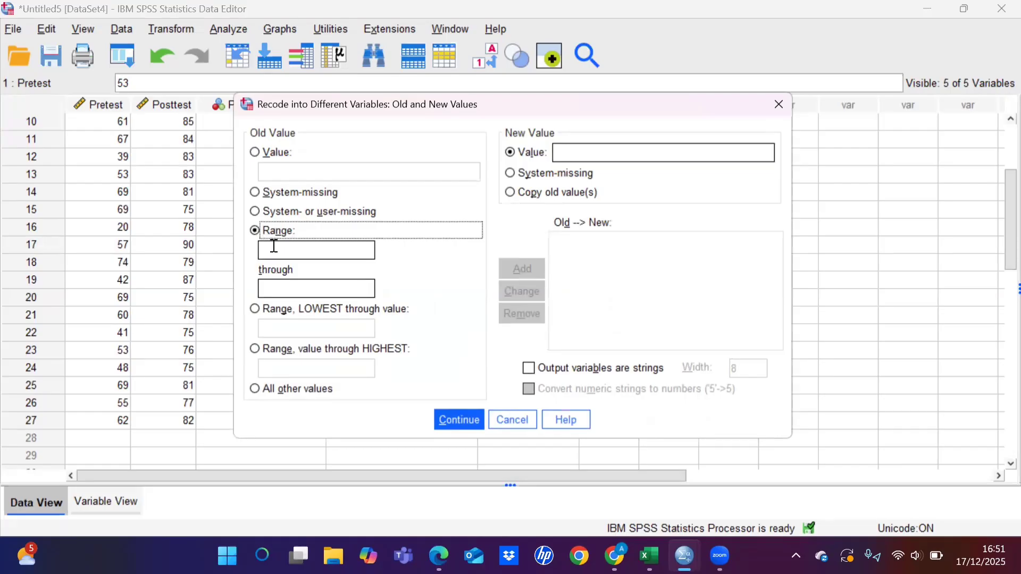
{"action": "left_click", "coordinate": [274, 248]}
{"action": "type", "text": "0"}
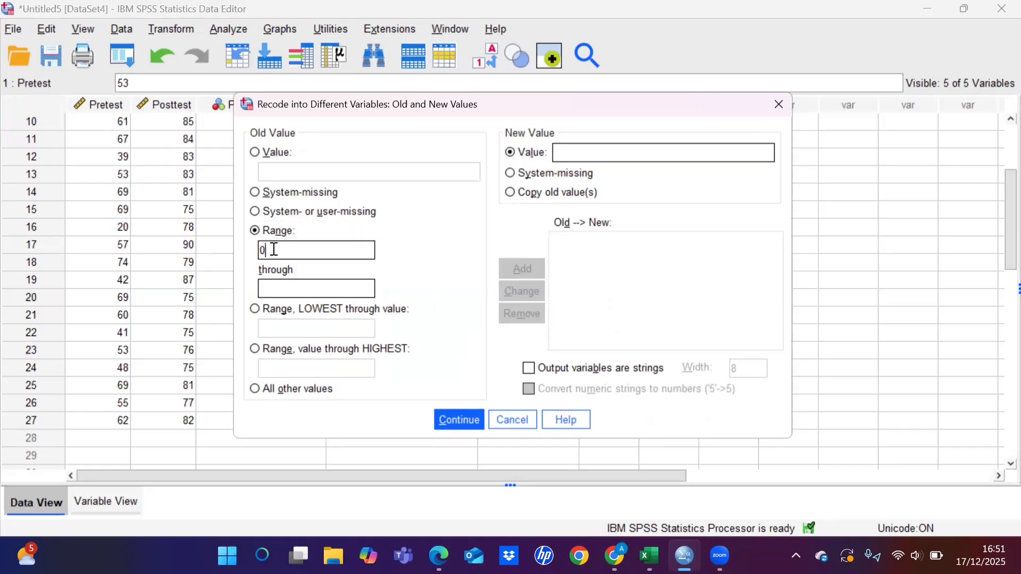
{"action": "left_click", "coordinate": [271, 287]}
{"action": "type", "text": "0.3"}
{"action": "left_click", "coordinate": [571, 158]}
{"action": "type", "text": "1"}
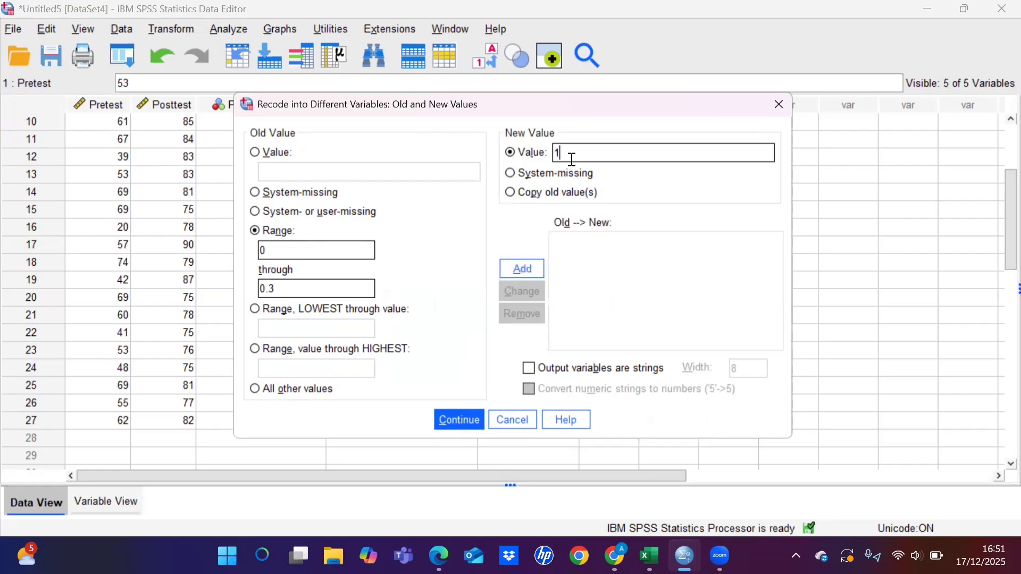
{"action": "left_click", "coordinate": [528, 267]}
Step: Add a second recode rule that maps the range 0.3 through 0.7 to the new value 2
{"action": "left_click", "coordinate": [316, 250]}
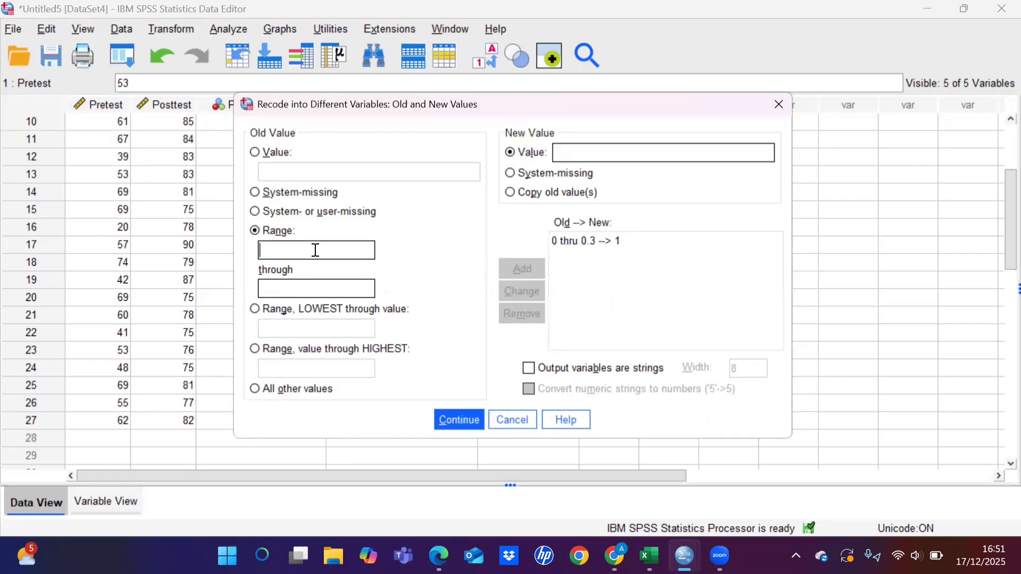
{"action": "type", "text": "0.3"}
{"action": "left_click", "coordinate": [294, 292]}
{"action": "type", "text": "0.7"}
{"action": "left_click", "coordinate": [564, 152]}
{"action": "type", "text": "2"}
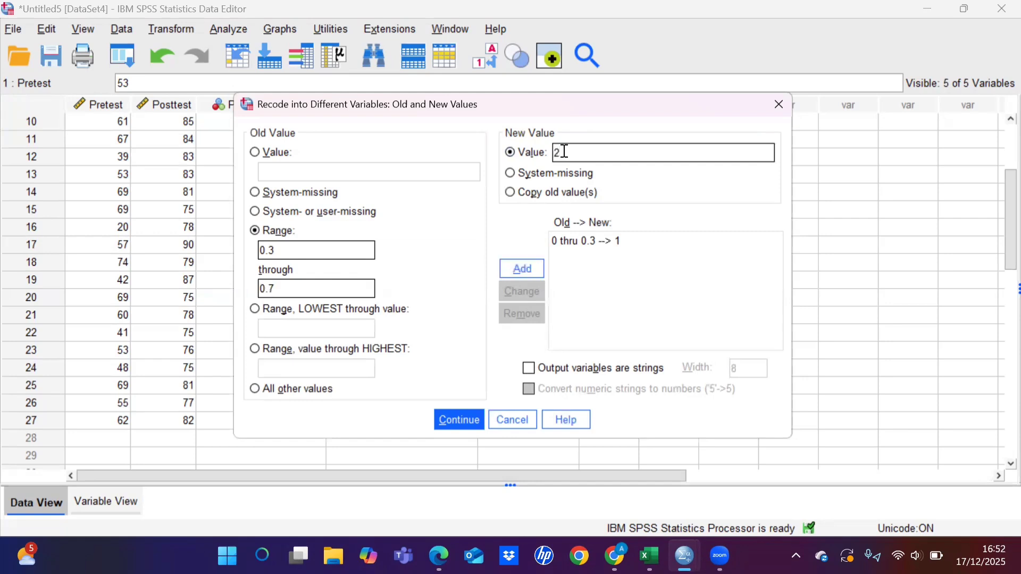
{"action": "left_click", "coordinate": [536, 263]}
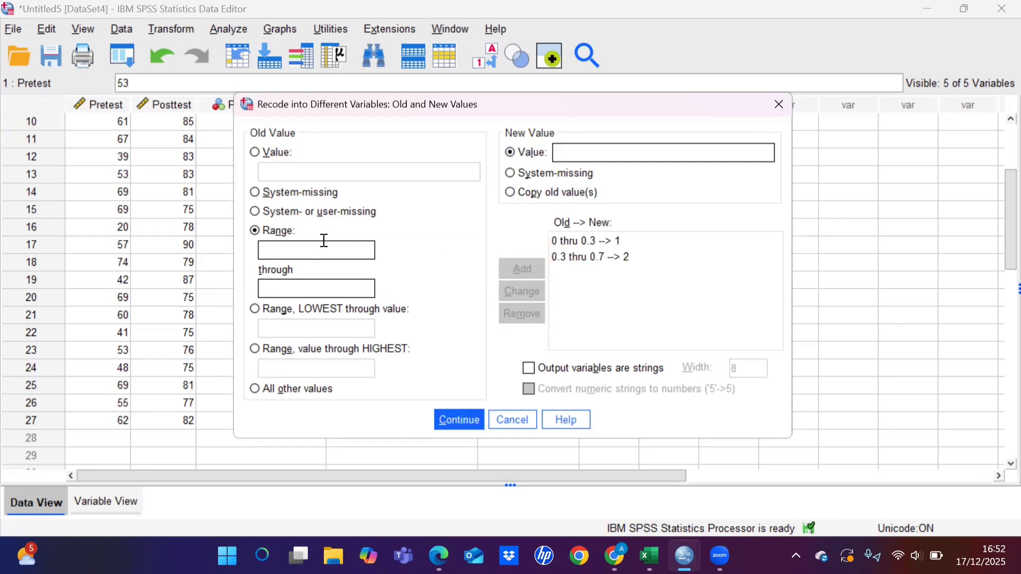
Step: Add a third recode rule that maps the range 0.7 through 1 to the new value 3
{"action": "type", "text": "0.7"}
{"action": "left_click", "coordinate": [277, 290]}
{"action": "type", "text": "1"}
{"action": "left_click", "coordinate": [579, 149]}
{"action": "type", "text": "3"}
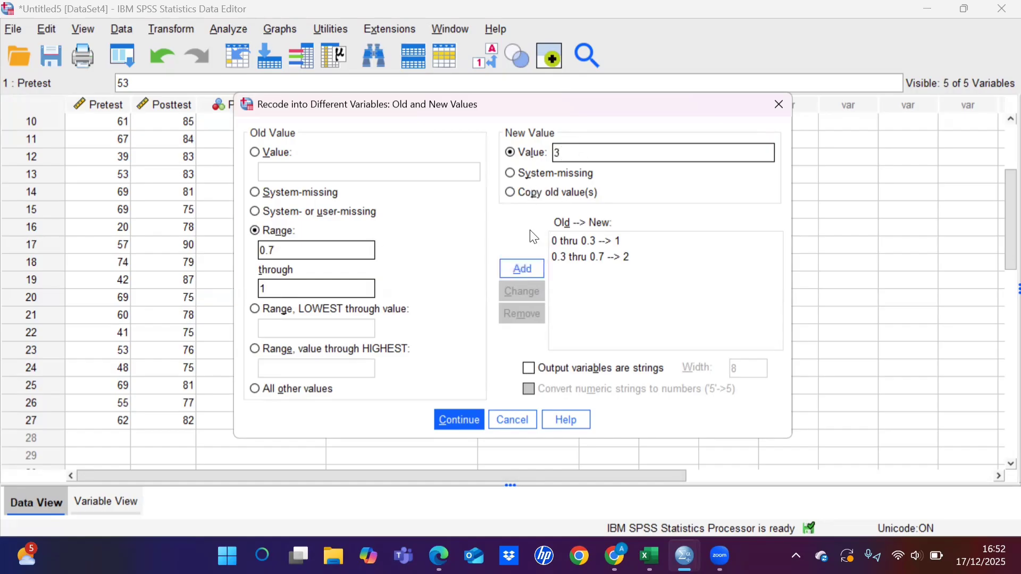
{"action": "left_click", "coordinate": [520, 268]}
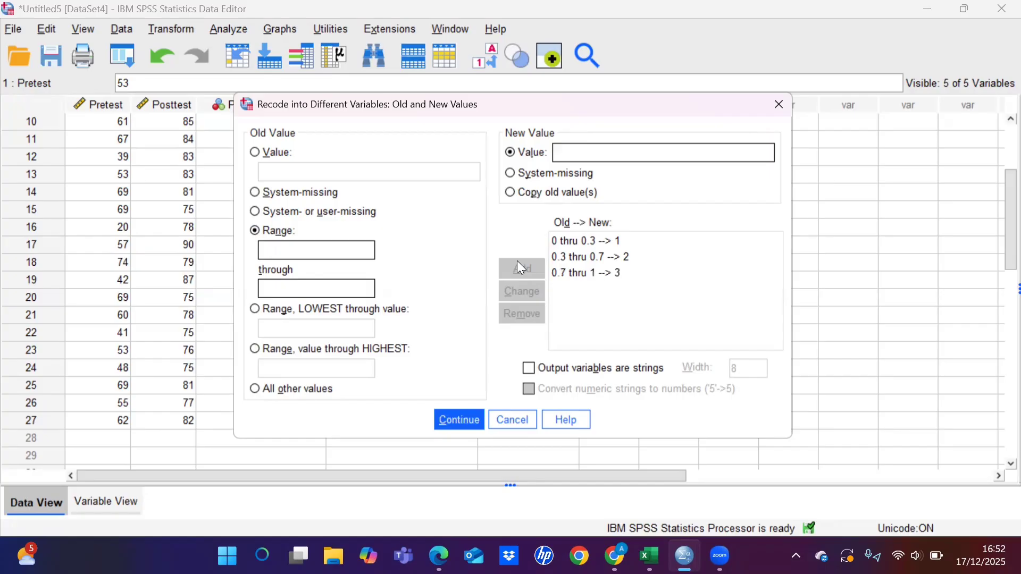
Step: Run the recode of Ngain_Score into KATEGORI and show the variable definitions of the Untitled5 dataset
{"action": "left_click", "coordinate": [458, 417]}
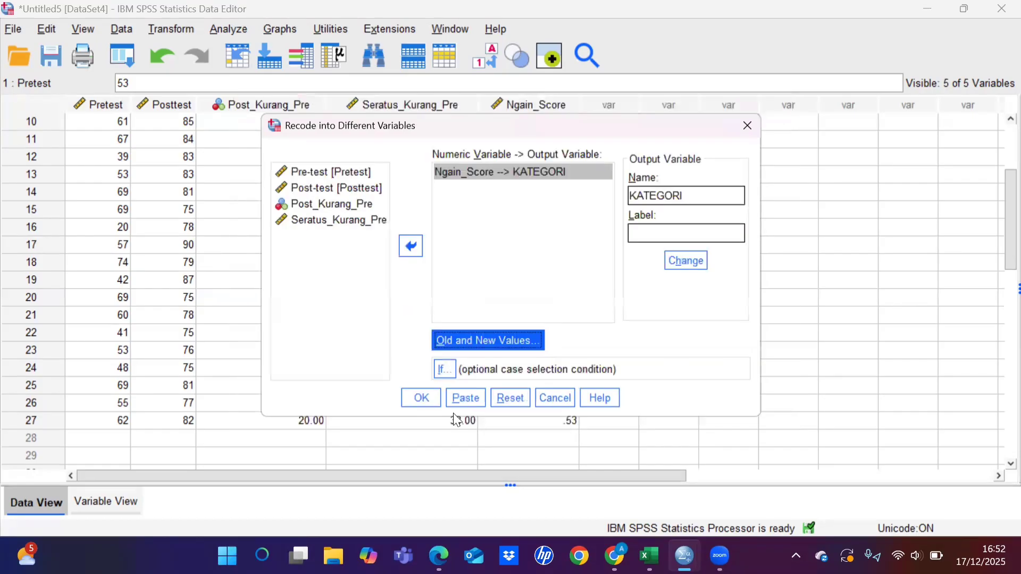
{"action": "left_click", "coordinate": [421, 400]}
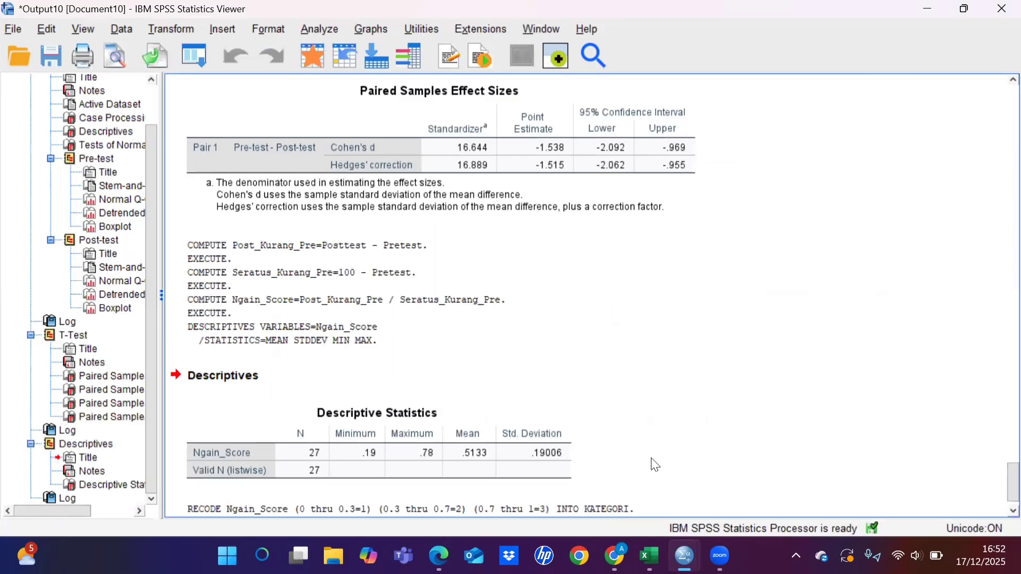
{"action": "mouse_move", "coordinate": [684, 556]}
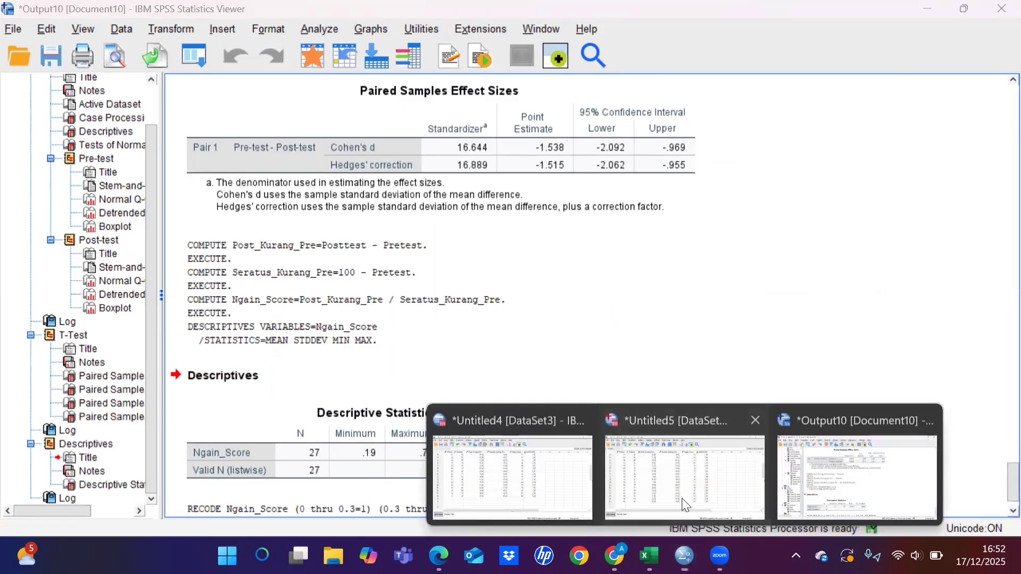
{"action": "left_click", "coordinate": [682, 499]}
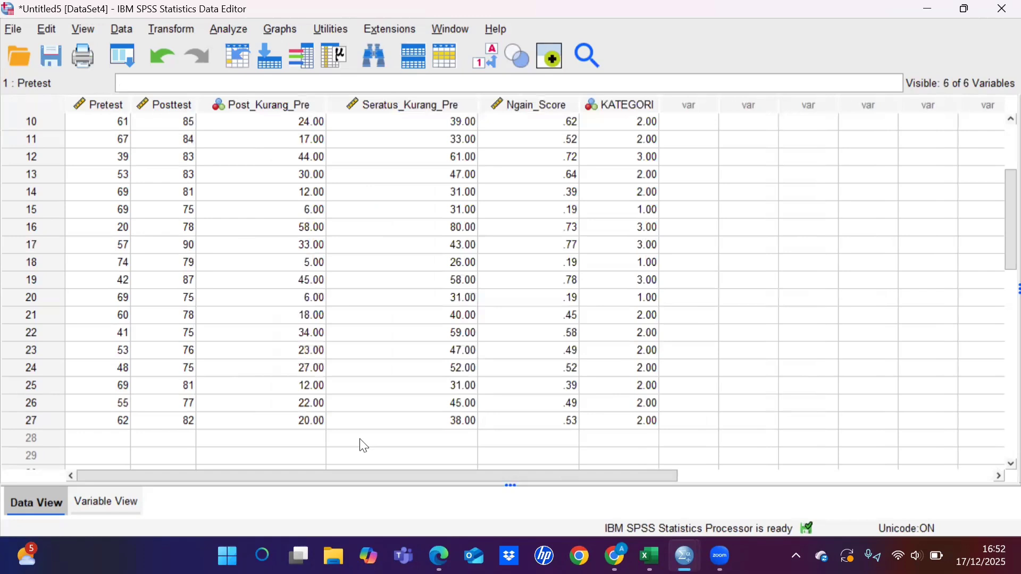
{"action": "left_click", "coordinate": [124, 505]}
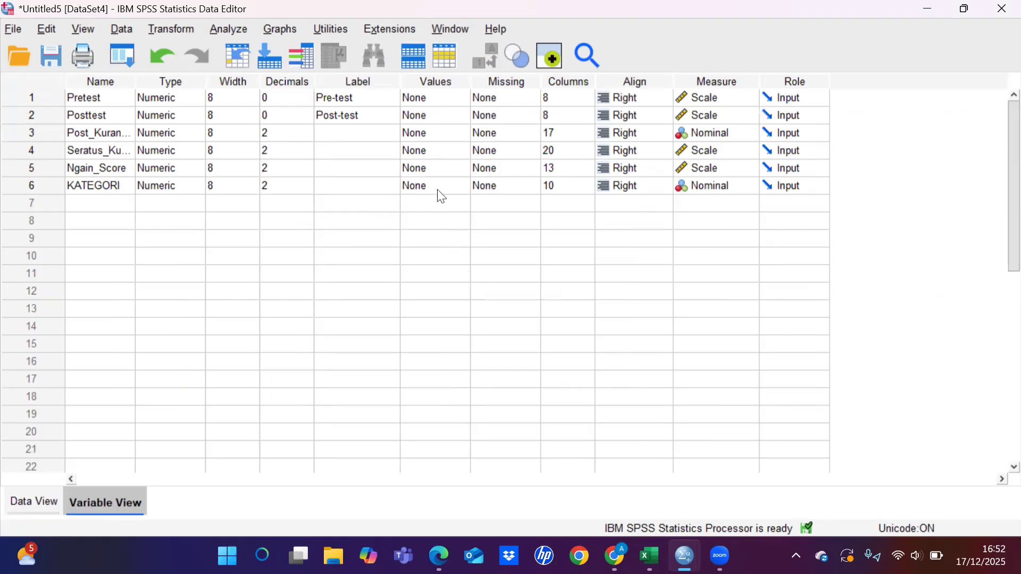
Step: Open the value labels of the KATEGORI variable and add the label Rendah for value 1
{"action": "left_click", "coordinate": [457, 183]}
{"action": "left_click", "coordinate": [460, 187]}
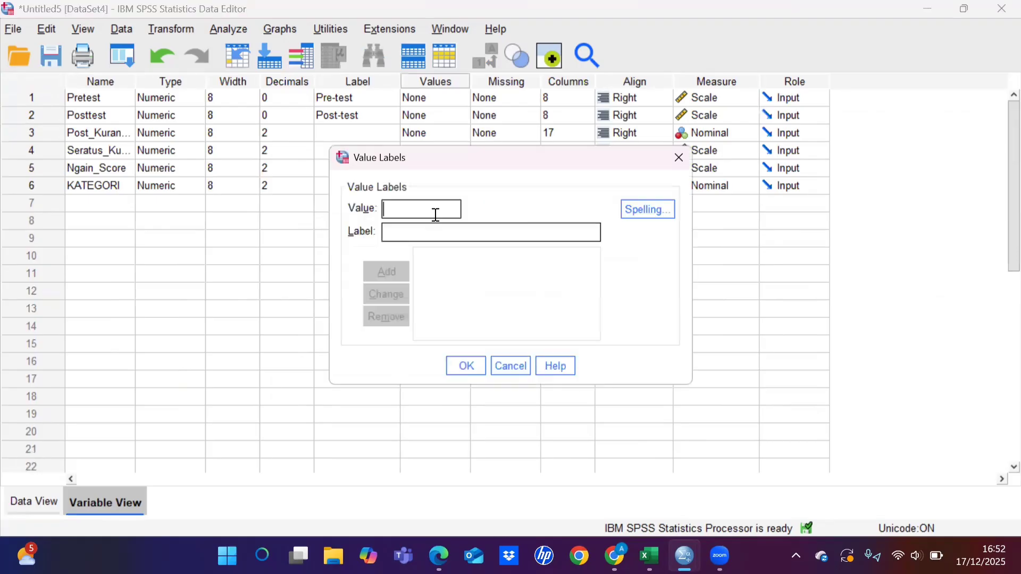
{"action": "type", "text": "1"}
{"action": "left_click", "coordinate": [425, 231]}
{"action": "type", "text": "Rendah"}
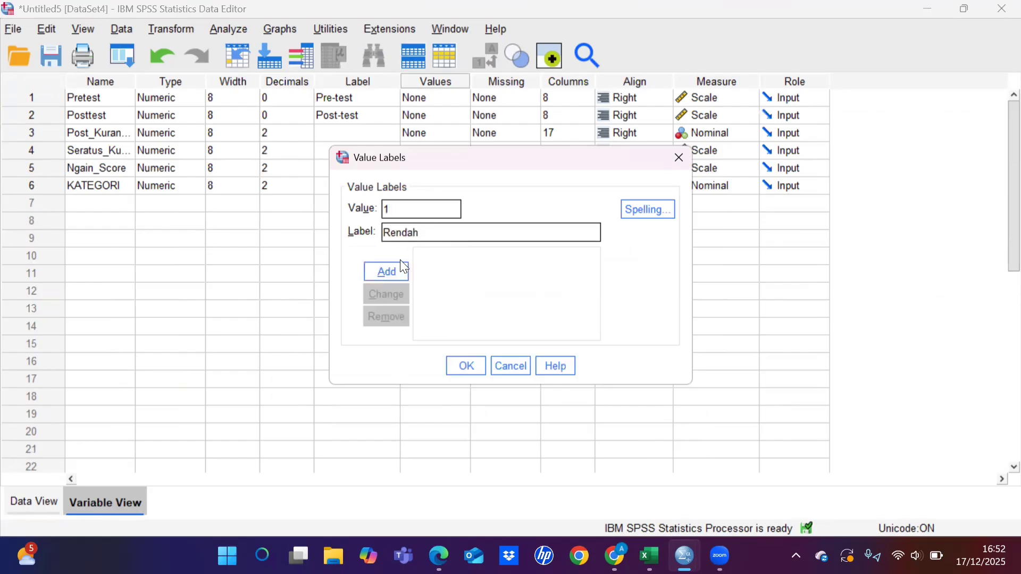
{"action": "left_click", "coordinate": [399, 274]}
Step: Add the value label Sedang for value 2 of KATEGORI
{"action": "type", "text": "2"}
{"action": "left_click", "coordinate": [395, 235]}
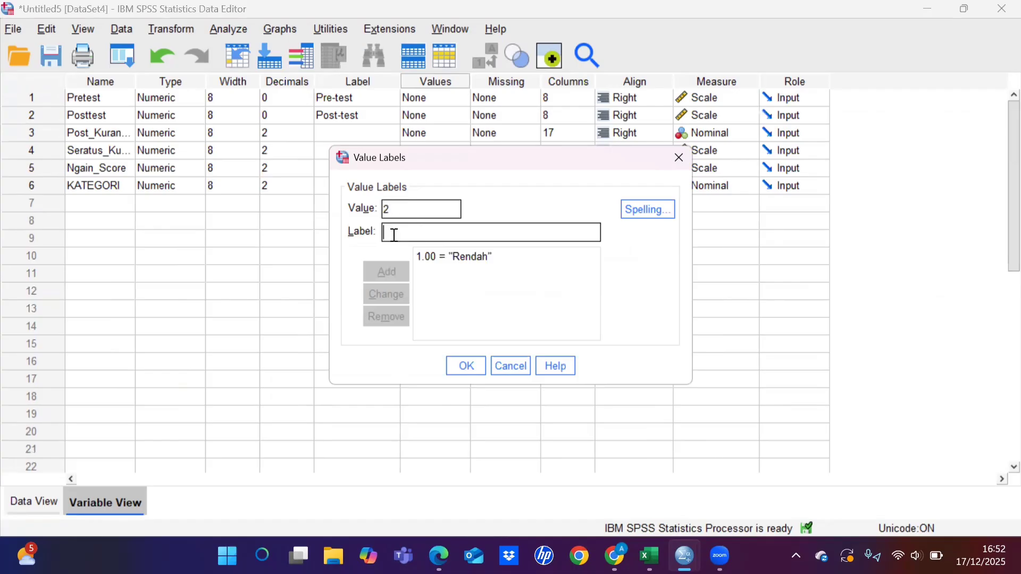
{"action": "type", "text": "Sedang"}
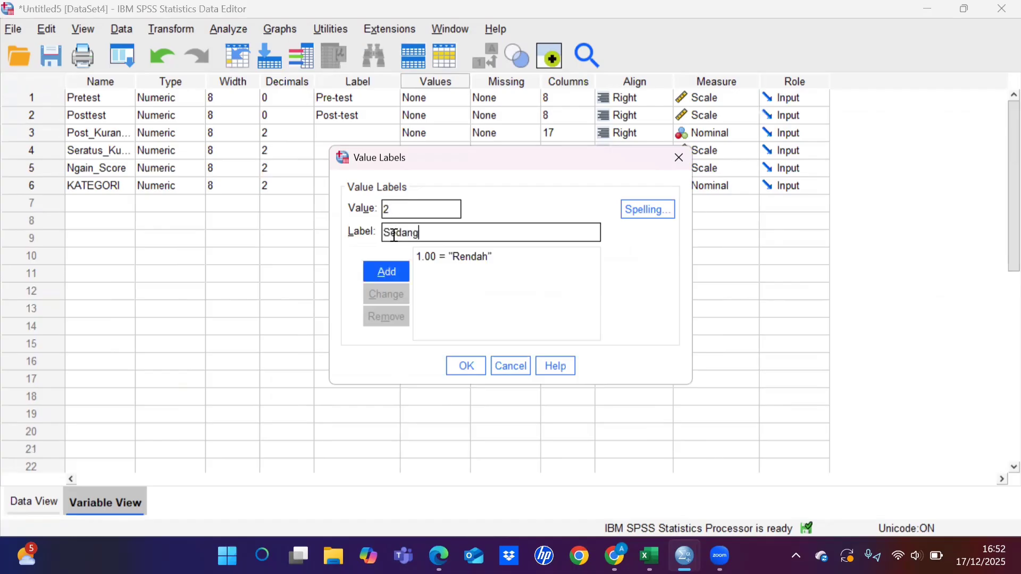
{"action": "left_click", "coordinate": [392, 282]}
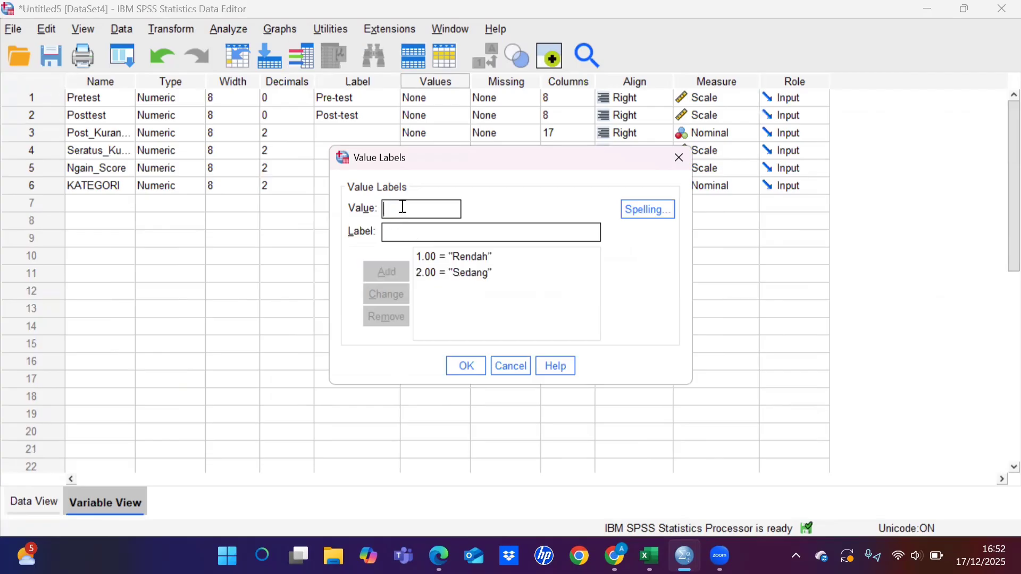
Step: Add the value label Tinggi for value 3 and apply the KATEGORI value labels
{"action": "type", "text": "3"}
{"action": "type", "text": "Ti"}
{"action": "type", "text": "nggi"}
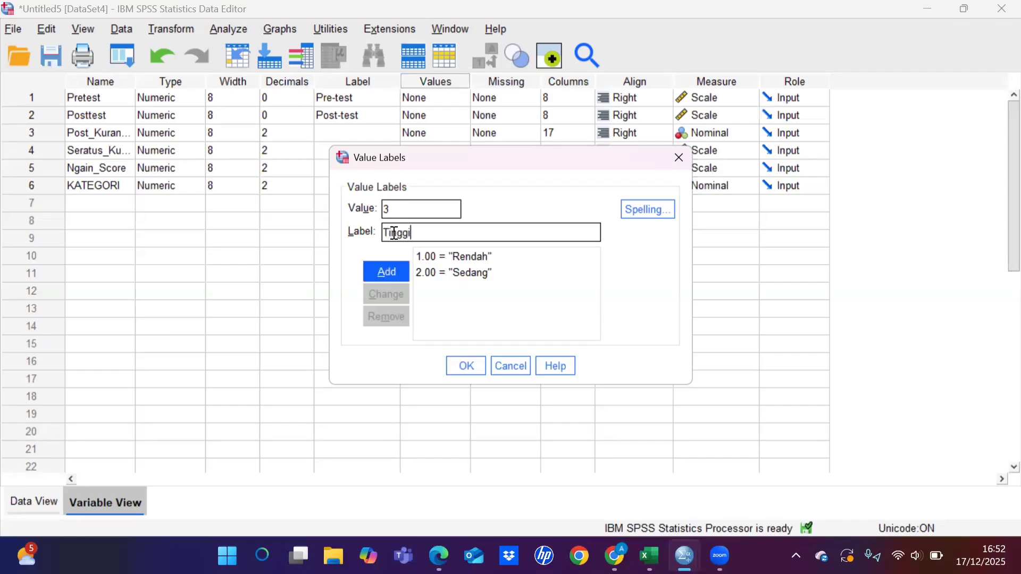
{"action": "left_click", "coordinate": [390, 275]}
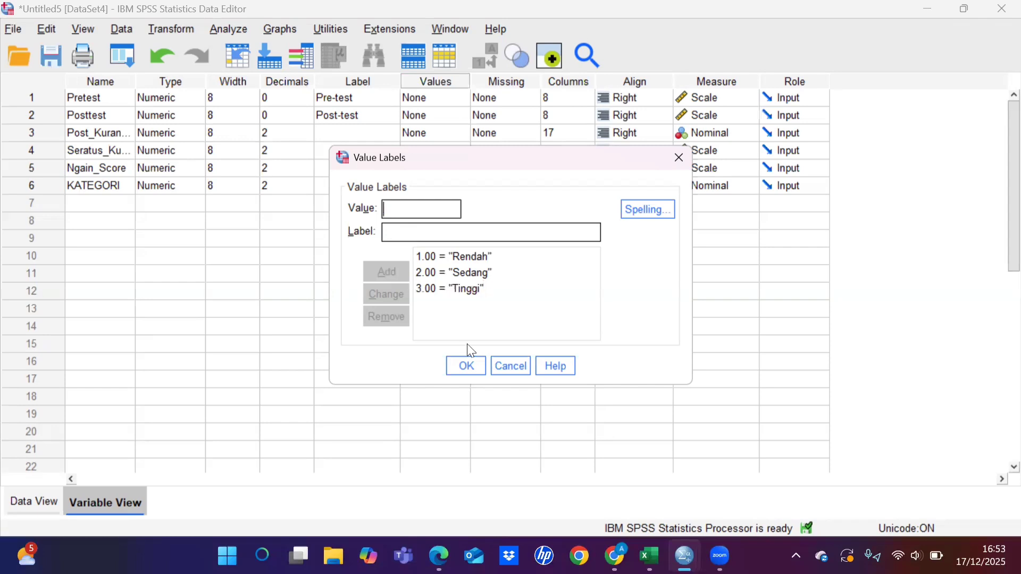
{"action": "left_click", "coordinate": [468, 366]}
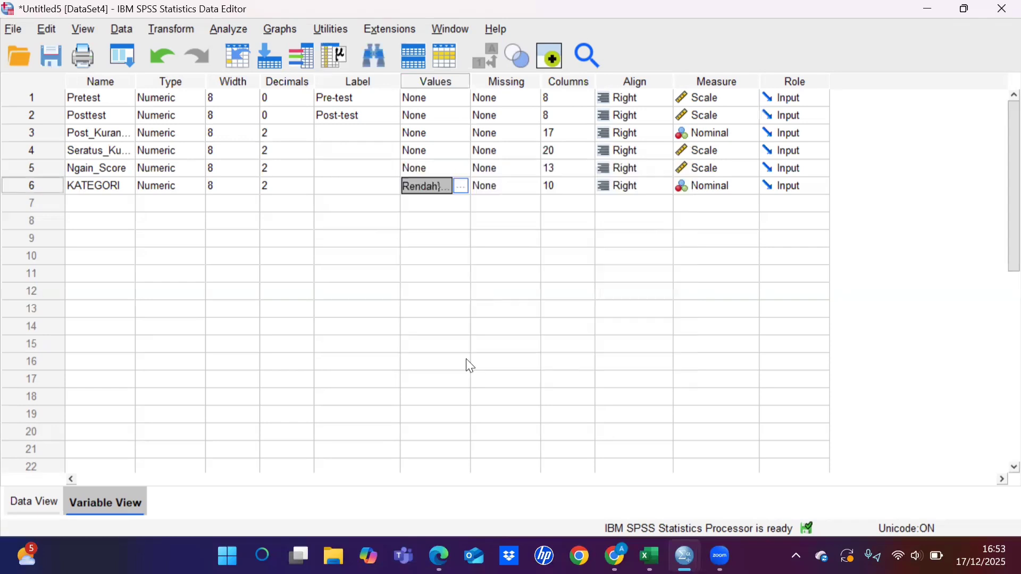
Step: Return to the data and run a Frequencies analysis with a frequency table for the KATEGORI variable
{"action": "left_click", "coordinate": [33, 505]}
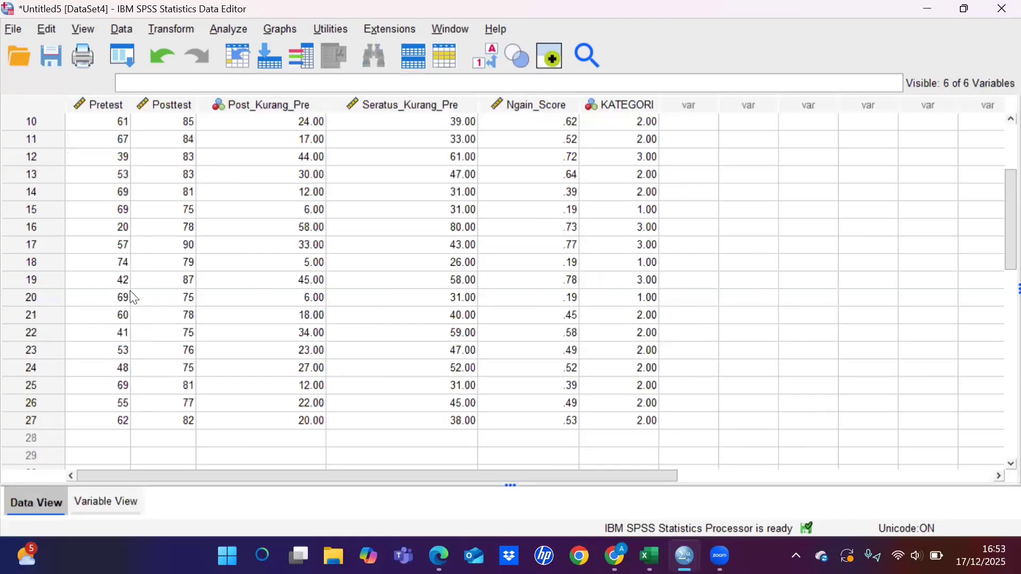
{"action": "left_click", "coordinate": [229, 30]}
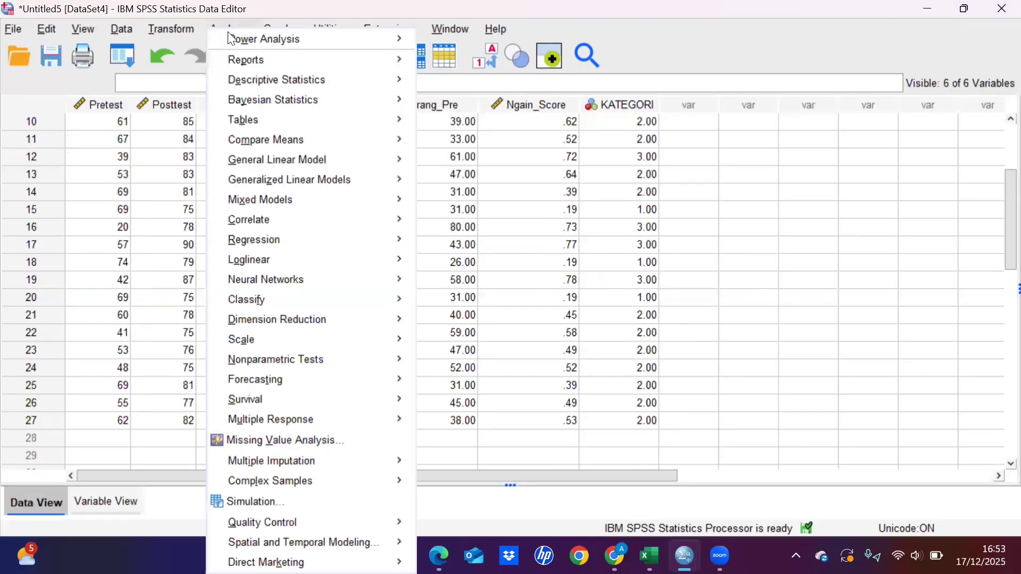
{"action": "mouse_move", "coordinate": [301, 79]}
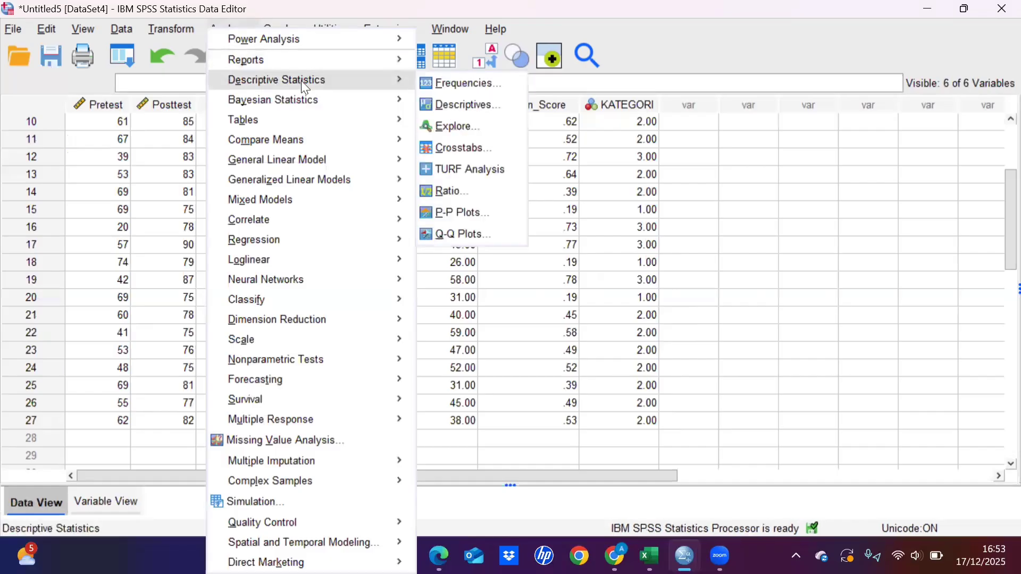
{"action": "left_click", "coordinate": [483, 85]}
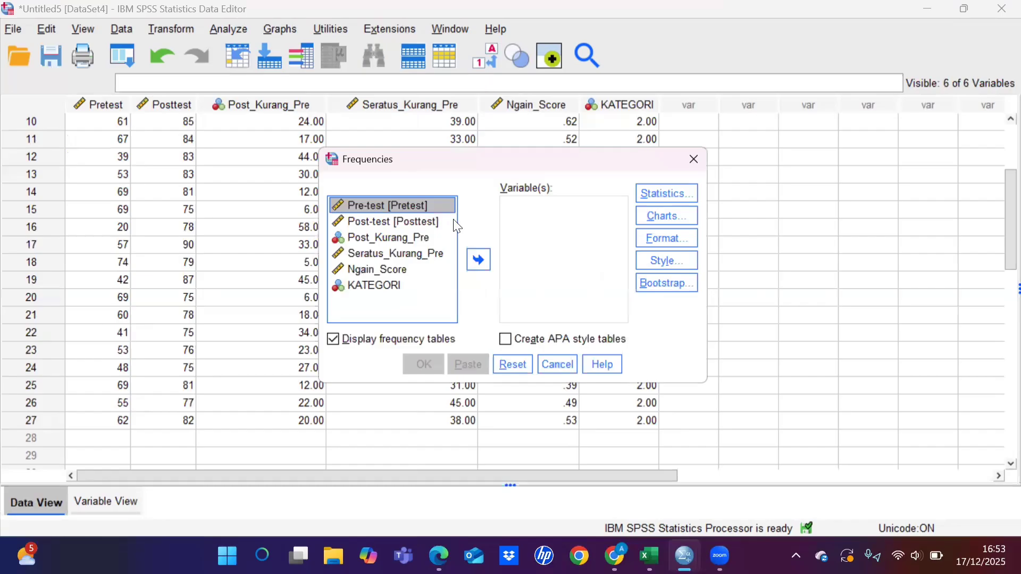
{"action": "left_click", "coordinate": [382, 283]}
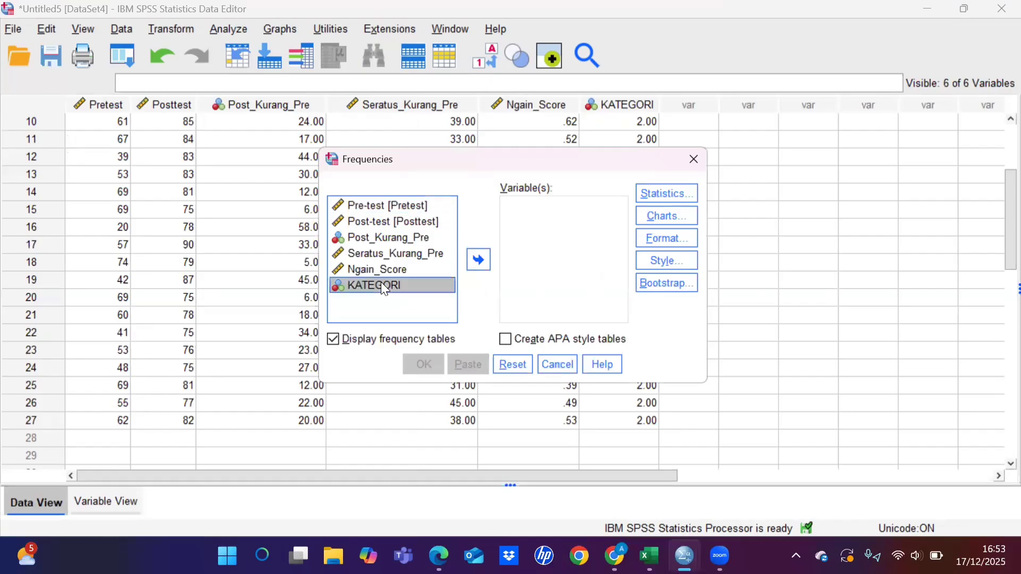
{"action": "left_click", "coordinate": [479, 259]}
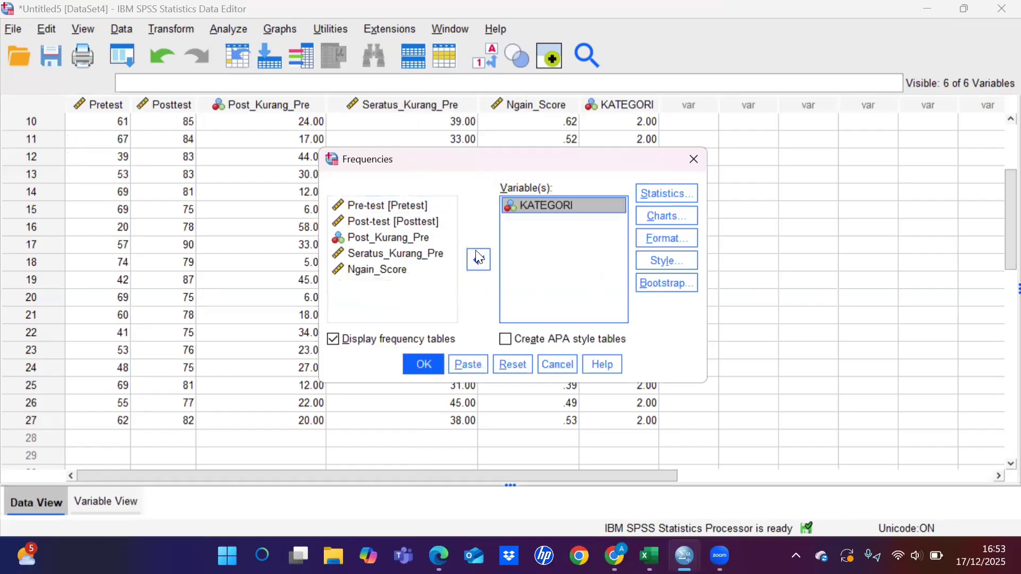
{"action": "left_click", "coordinate": [426, 365]}
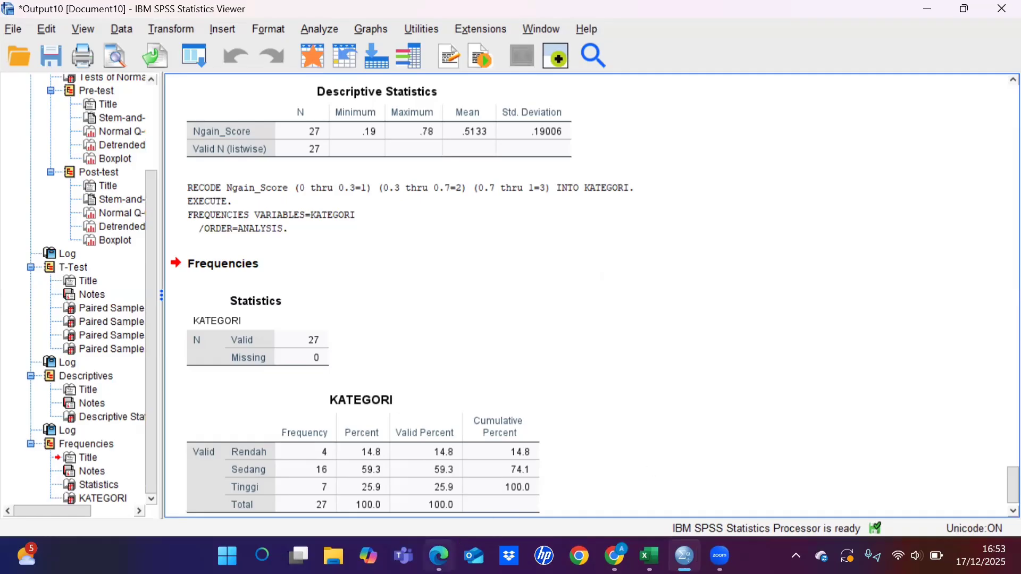
Step: Switch to the thesis report PDF in Edge, check the reported class VII D N-Gain statistics and find the start of the class VII I section
{"action": "mouse_move", "coordinate": [439, 555]}
{"action": "left_click", "coordinate": [444, 479]}
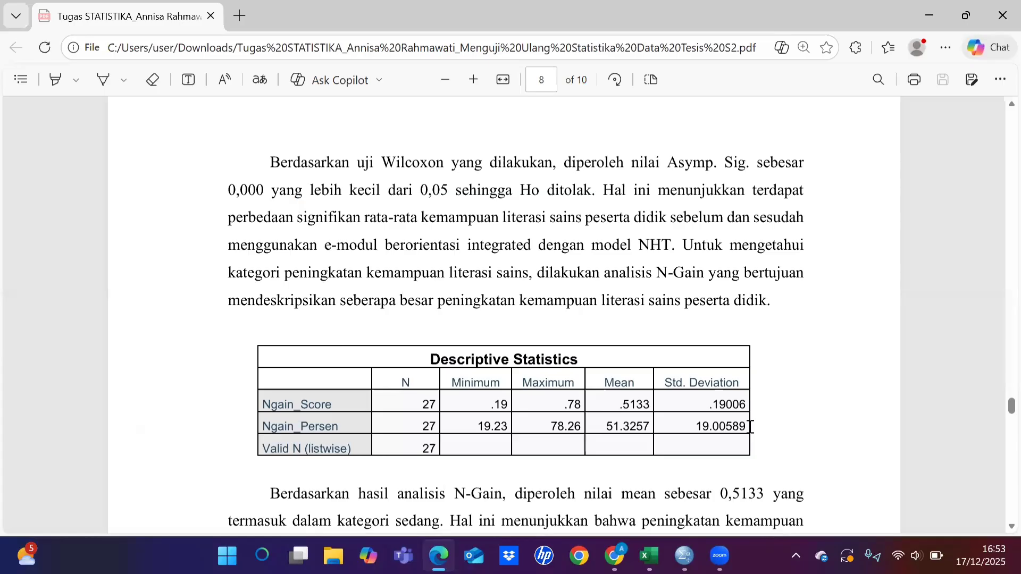
{"action": "scroll", "coordinate": [750, 427], "scroll_direction": "down", "scroll_amount": 20}
{"action": "scroll", "coordinate": [750, 427], "scroll_direction": "down", "scroll_amount": 10}
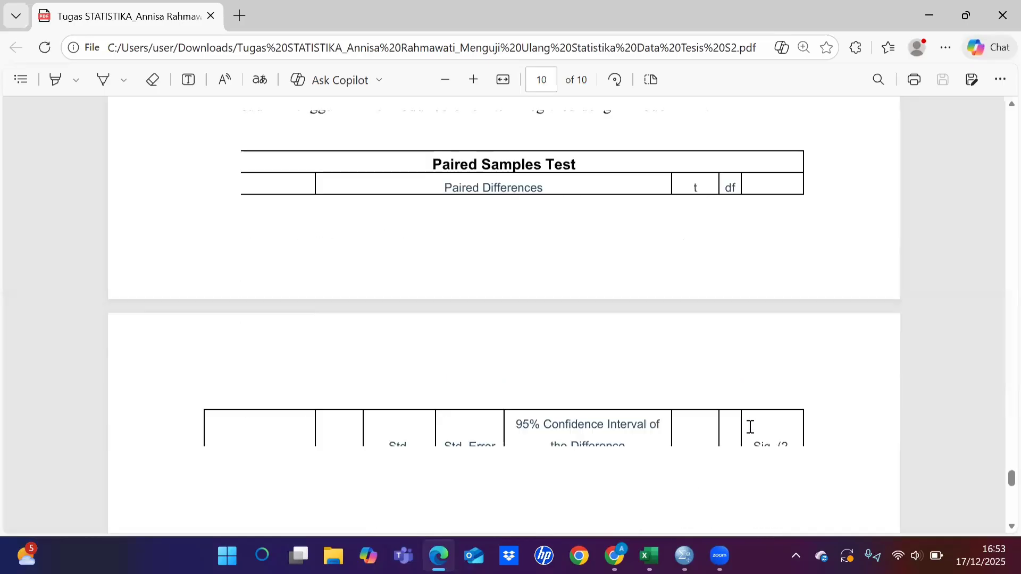
{"action": "scroll", "coordinate": [750, 427], "scroll_direction": "down", "scroll_amount": 2}
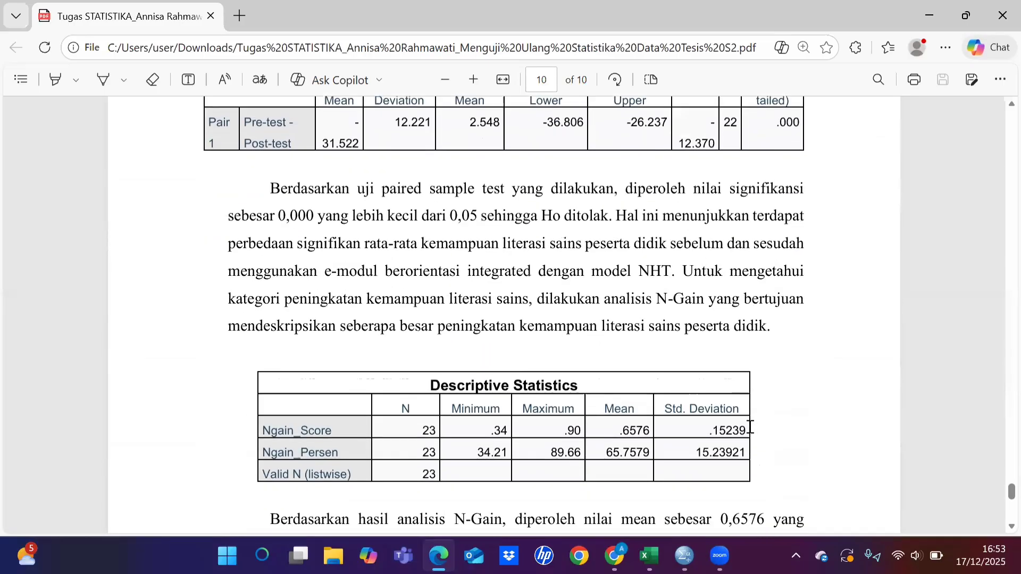
{"action": "scroll", "coordinate": [750, 427], "scroll_direction": "up", "scroll_amount": 12}
{"action": "scroll", "coordinate": [750, 427], "scroll_direction": "up", "scroll_amount": 7}
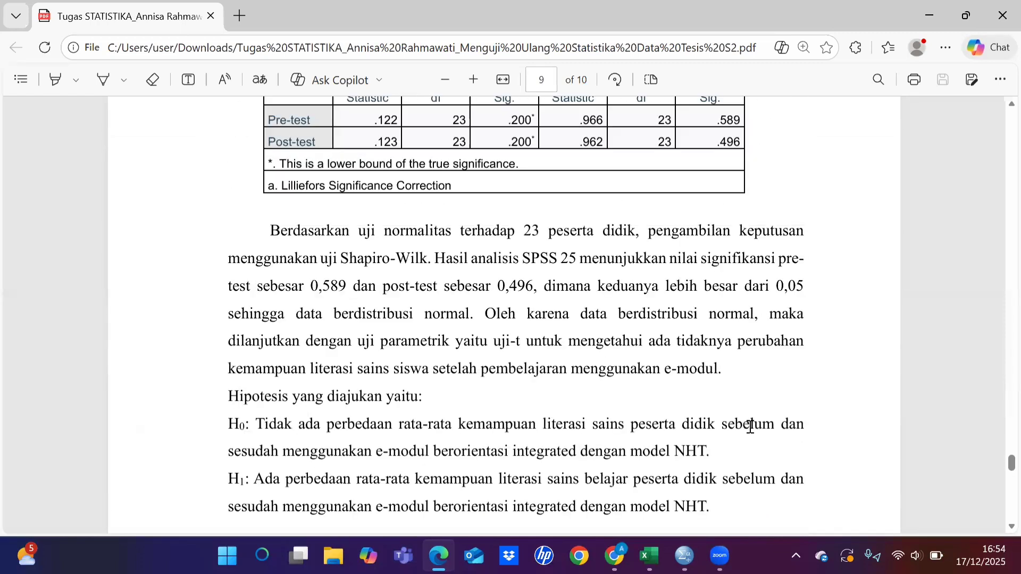
{"action": "scroll", "coordinate": [751, 427], "scroll_direction": "up", "scroll_amount": 10}
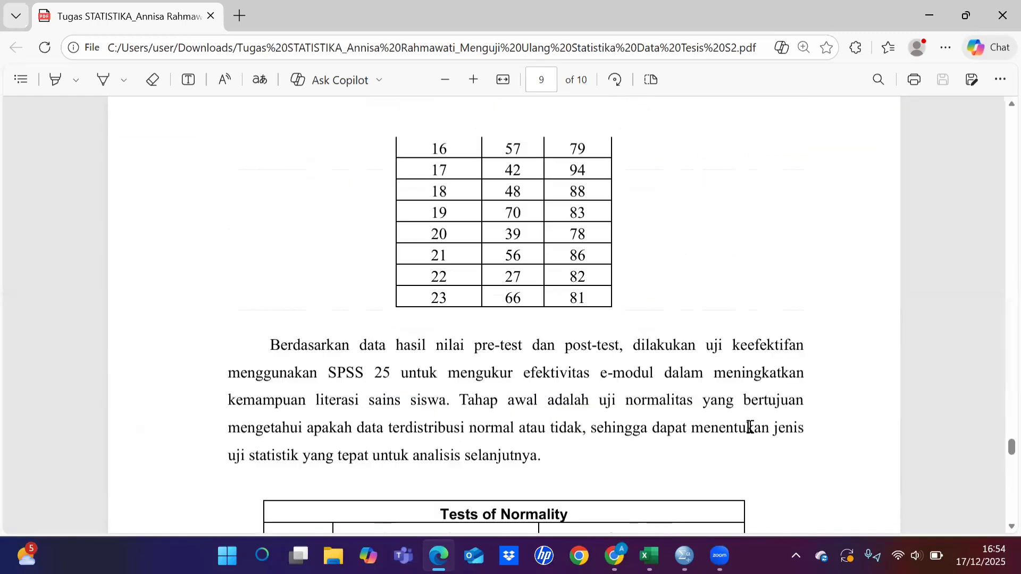
{"action": "scroll", "coordinate": [750, 427], "scroll_direction": "up", "scroll_amount": 3}
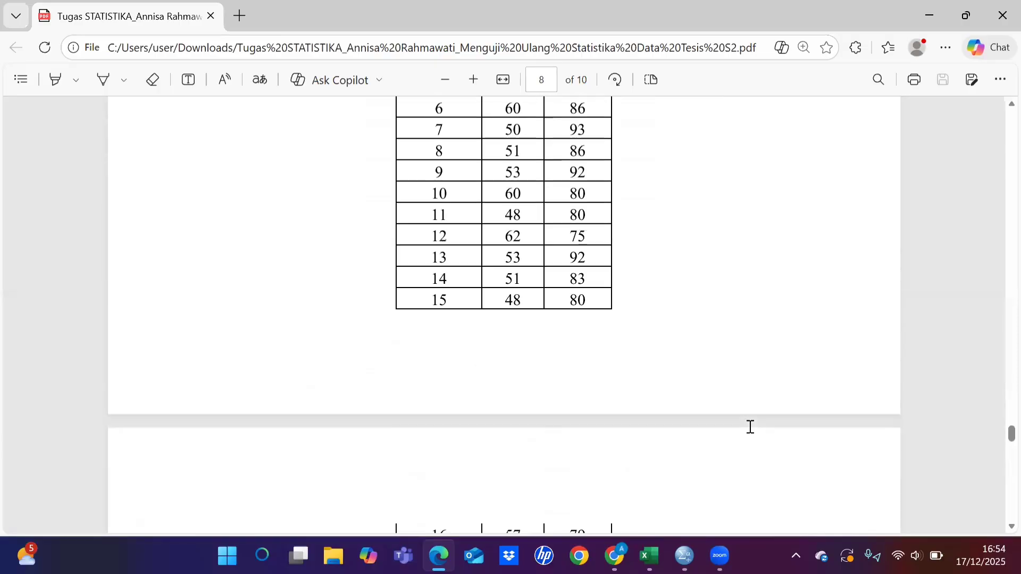
{"action": "scroll", "coordinate": [750, 427], "scroll_direction": "up", "scroll_amount": 10}
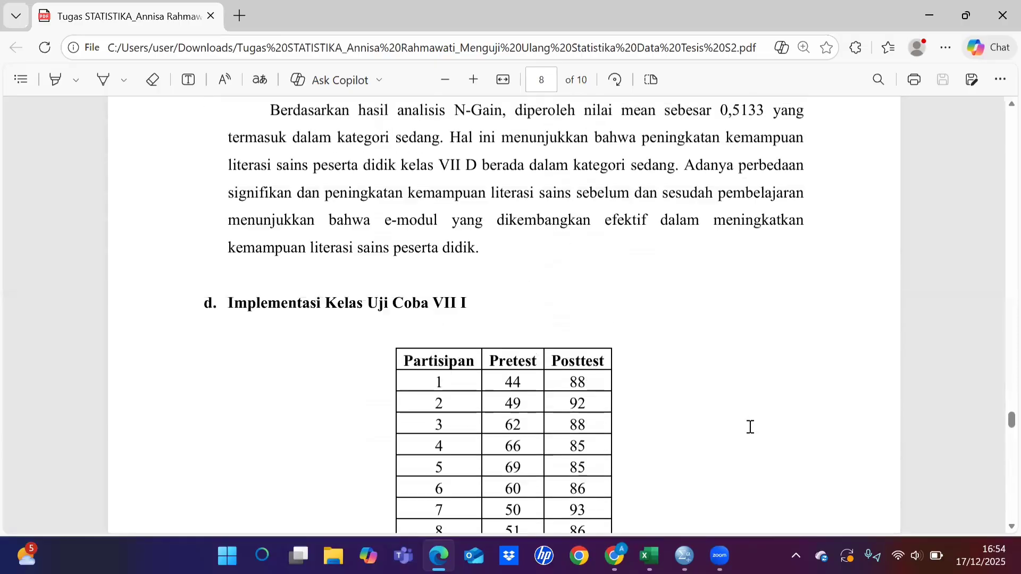
Step: Review the class VII I pretest and posttest scores, normality test, paired samples test and N-Gain descriptive statistics in the report
{"action": "scroll", "coordinate": [750, 427], "scroll_direction": "down", "scroll_amount": 1}
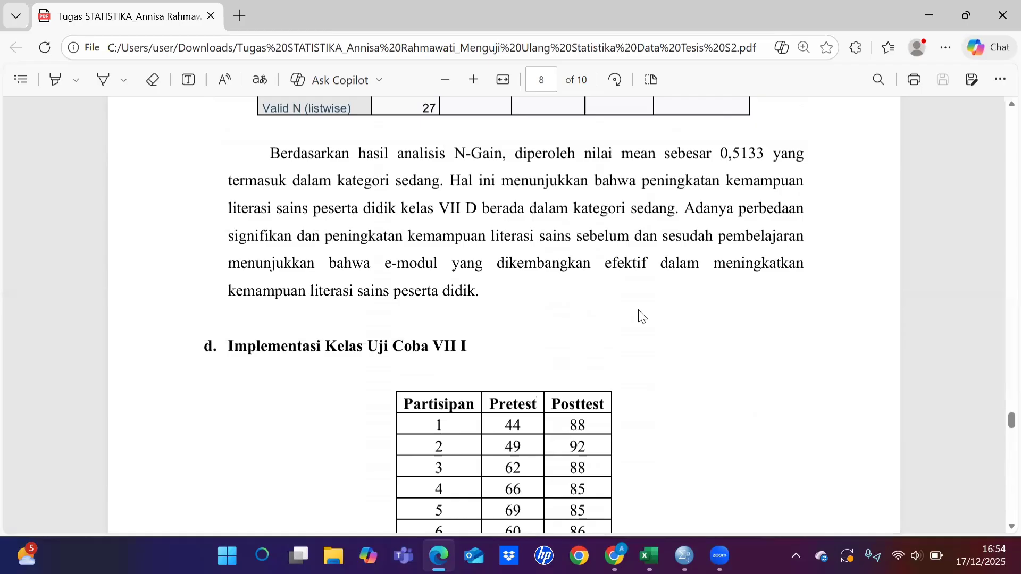
{"action": "scroll", "coordinate": [641, 317], "scroll_direction": "down", "scroll_amount": 1}
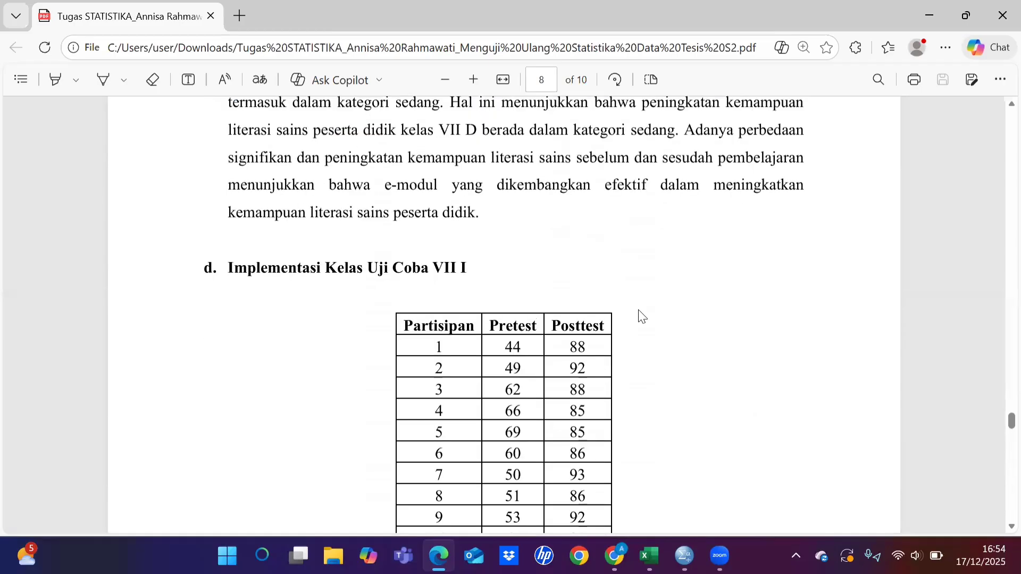
{"action": "scroll", "coordinate": [642, 316], "scroll_direction": "down", "scroll_amount": 3}
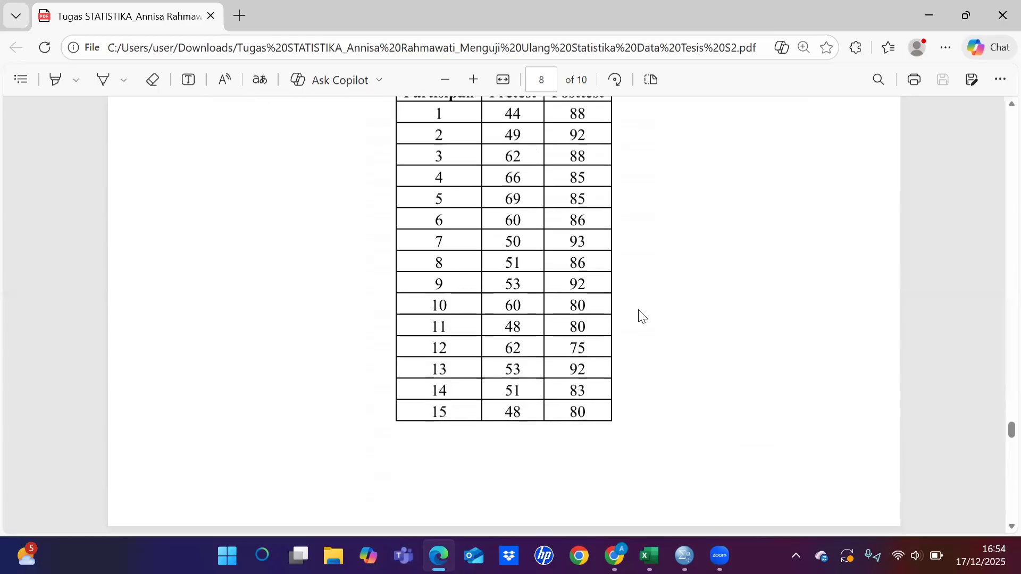
{"action": "scroll", "coordinate": [642, 317], "scroll_direction": "down", "scroll_amount": 3}
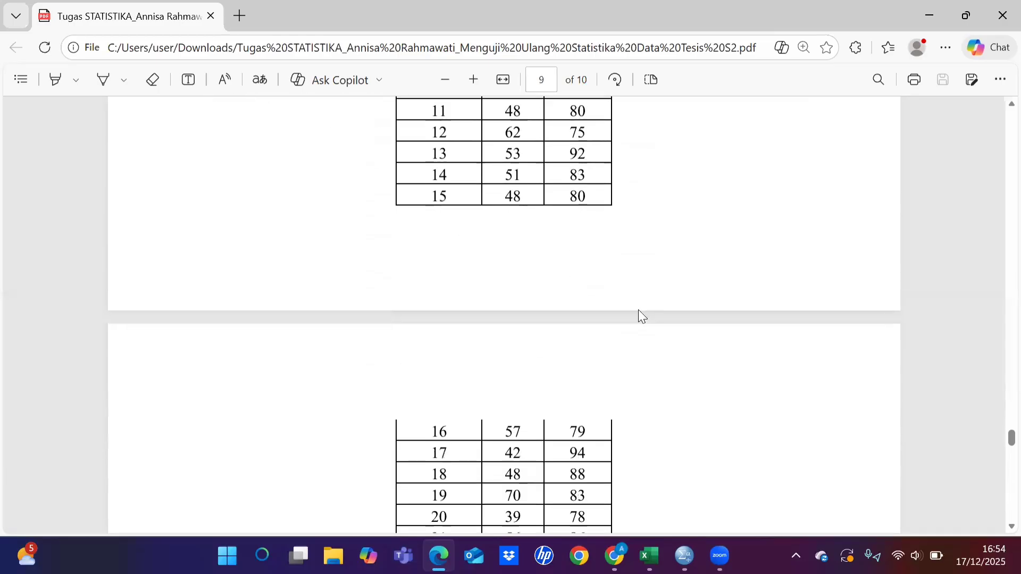
{"action": "scroll", "coordinate": [642, 317], "scroll_direction": "down", "scroll_amount": 3}
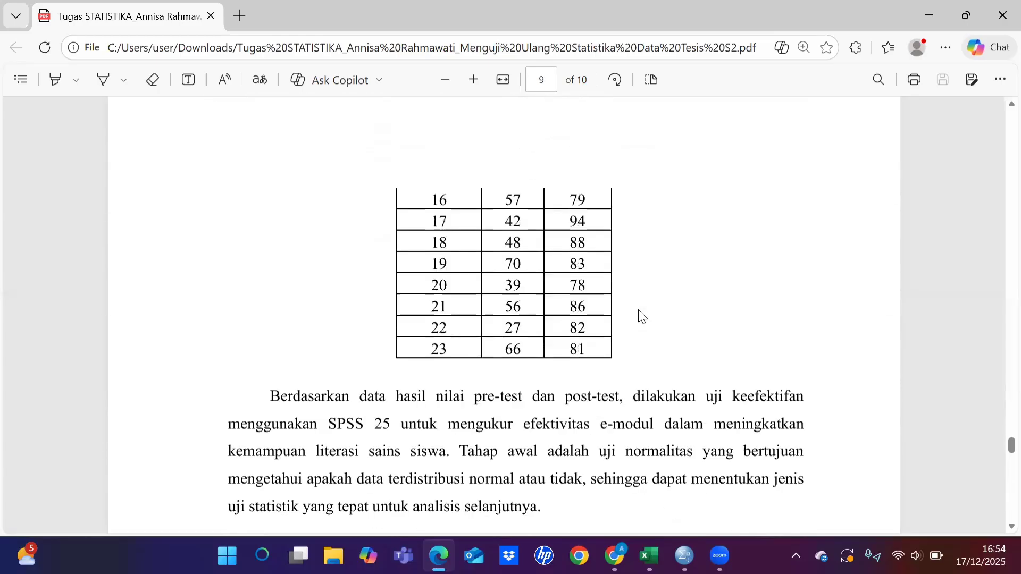
{"action": "scroll", "coordinate": [642, 317], "scroll_direction": "down", "scroll_amount": 4}
{"action": "scroll", "coordinate": [641, 317], "scroll_direction": "down", "scroll_amount": 4}
{"action": "scroll", "coordinate": [642, 317], "scroll_direction": "down", "scroll_amount": 6}
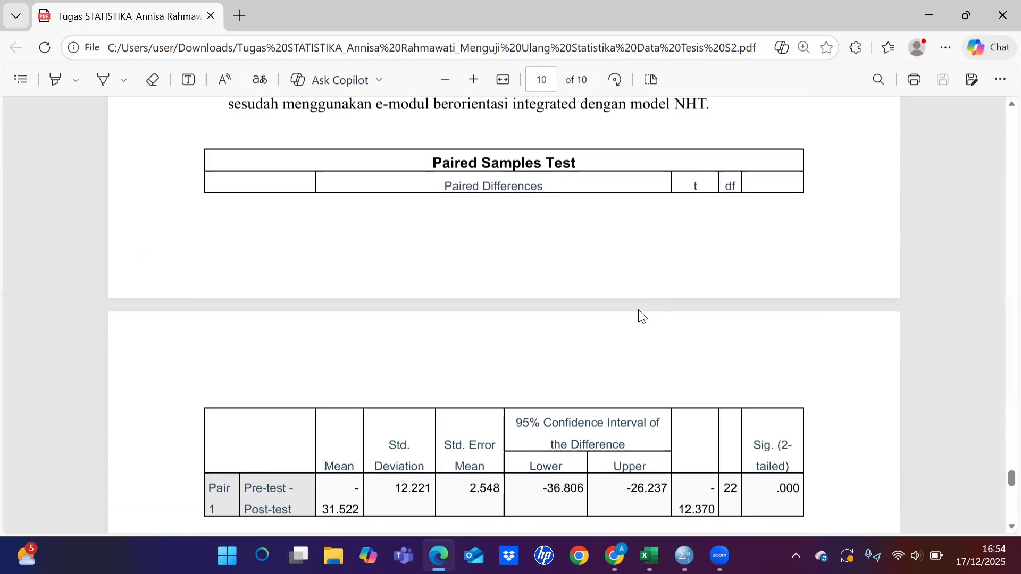
{"action": "scroll", "coordinate": [640, 314], "scroll_direction": "down", "scroll_amount": 5}
{"action": "scroll", "coordinate": [642, 317], "scroll_direction": "down", "scroll_amount": 8}
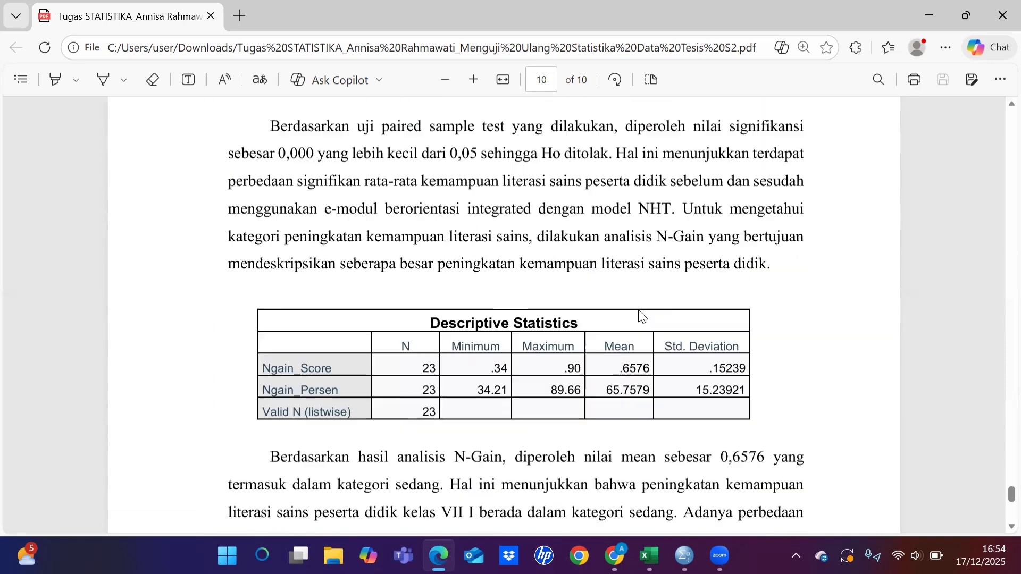